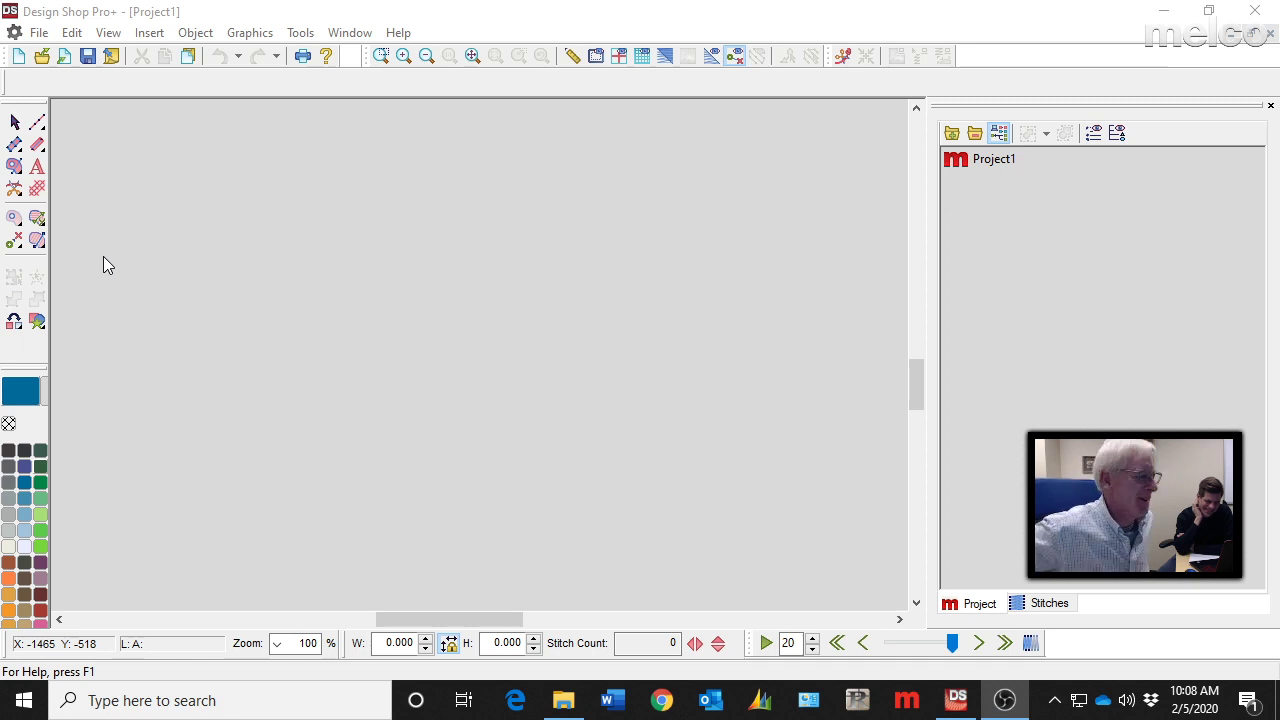
Show the custom designs library and open the design file Fire Crest Circle Only.ofm
left_click(37, 322)
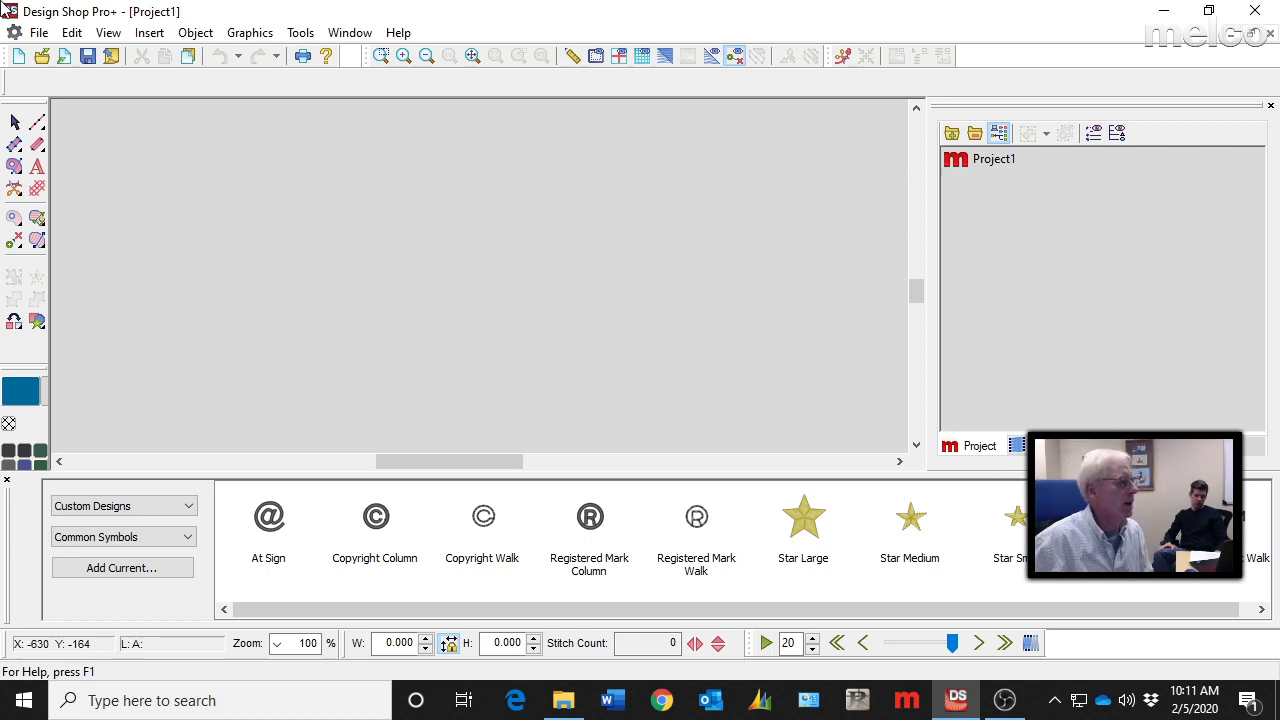
left_click(40, 57)
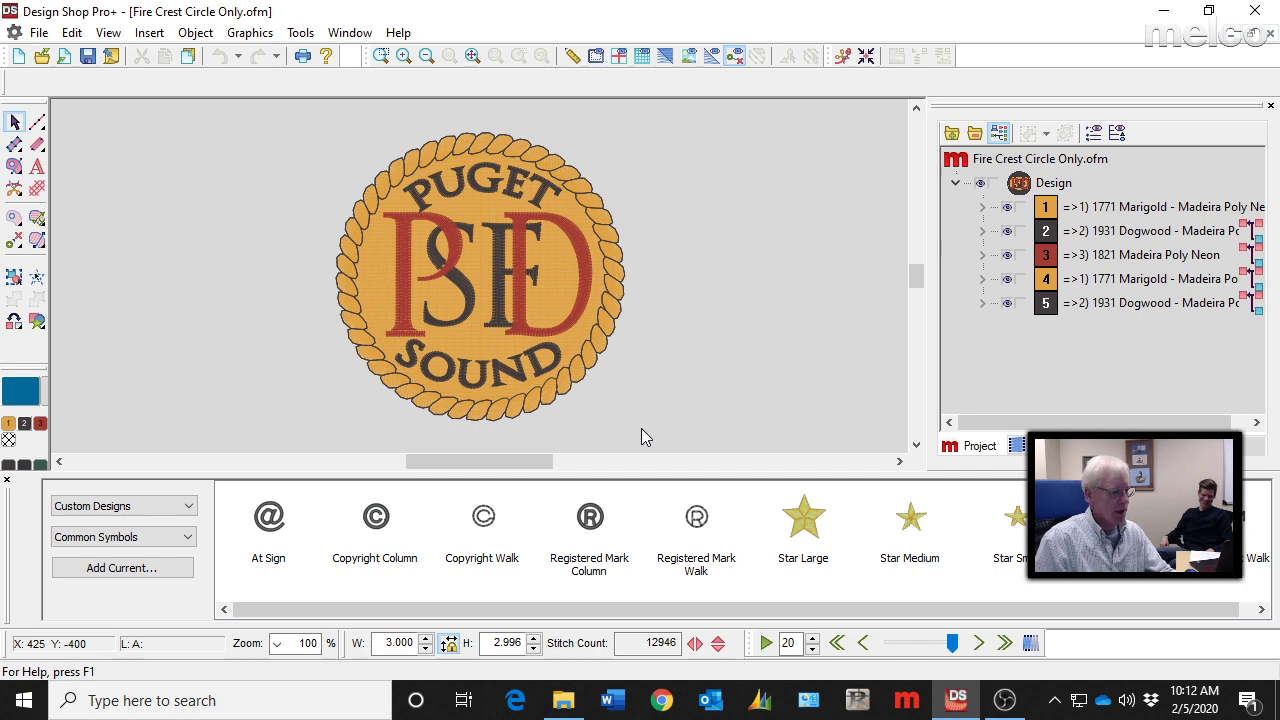
Place the Registered Mark Walk symbol from Common Symbols just outside the crest's lower-right edge
left_click(697, 521)
left_click(697, 520)
left_click_drag(697, 525, 617, 390)
left_click(738, 399)
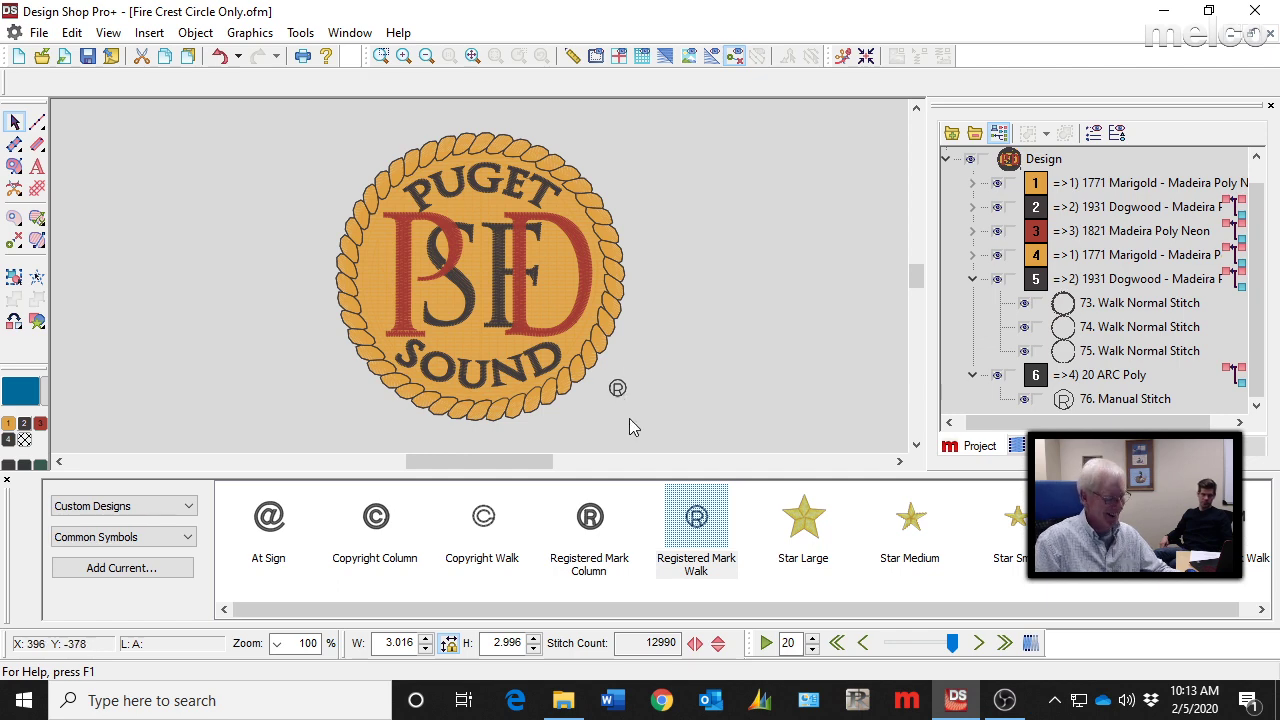
Move the placed registered mark closer to the rope border at the crest's lower right and deselect it
scroll(620, 410, "up", 2)
scroll(655, 396, "down", 3)
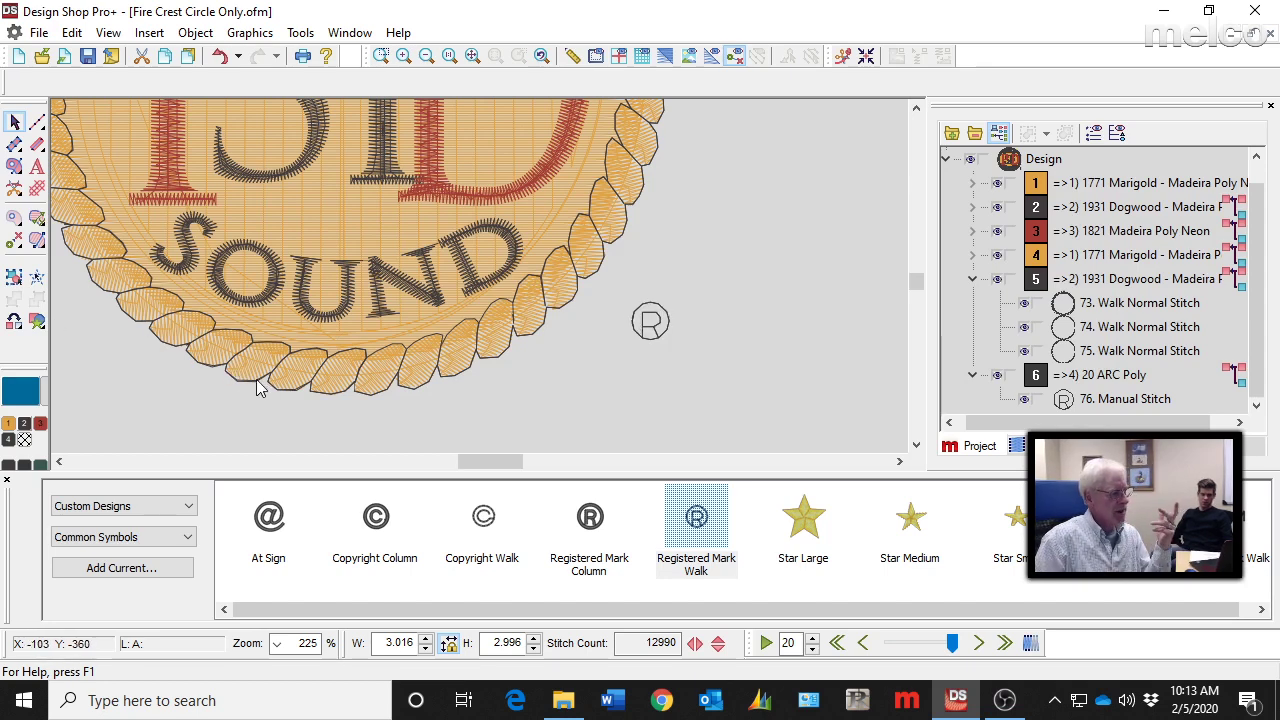
left_click(482, 360)
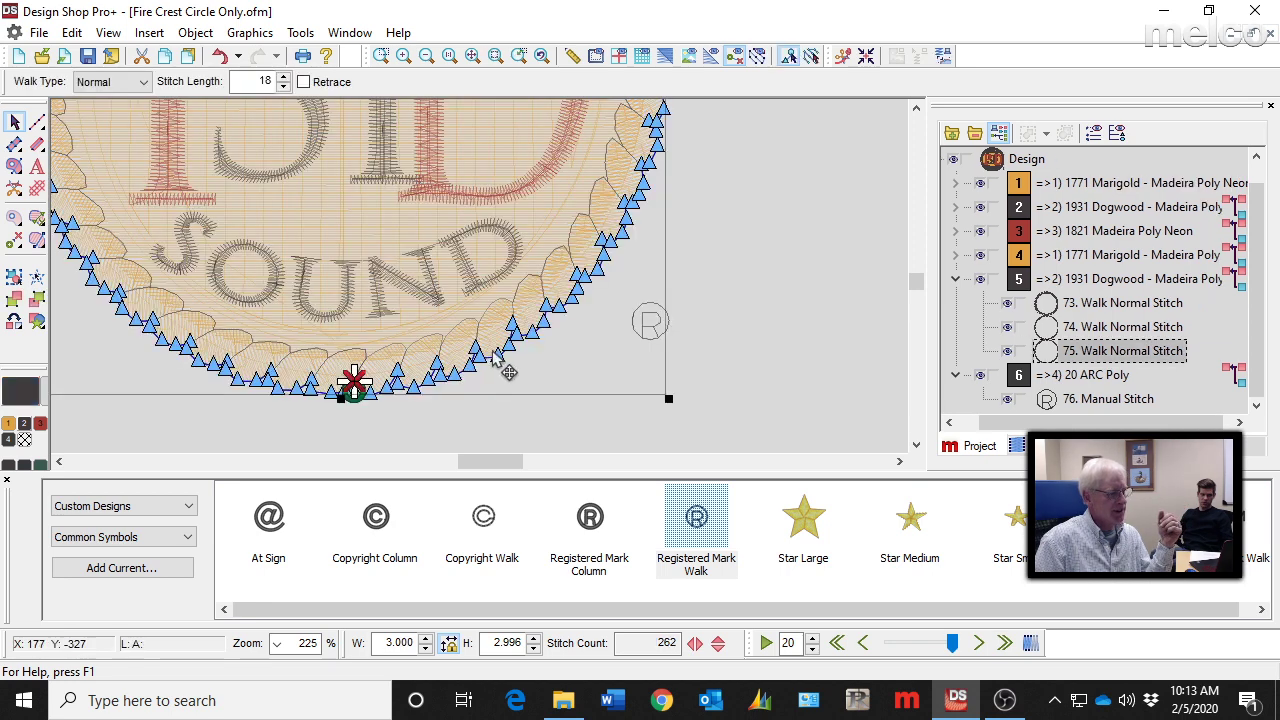
left_click(527, 403)
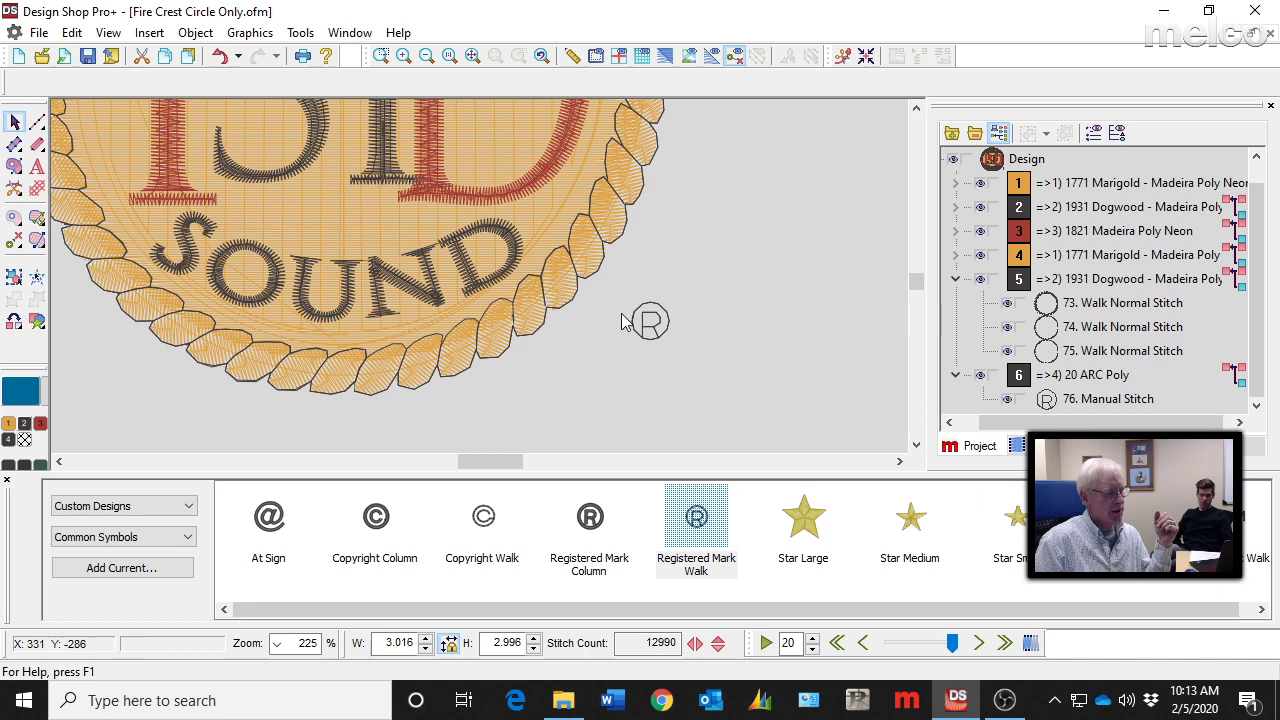
left_click_drag(616, 284, 706, 372)
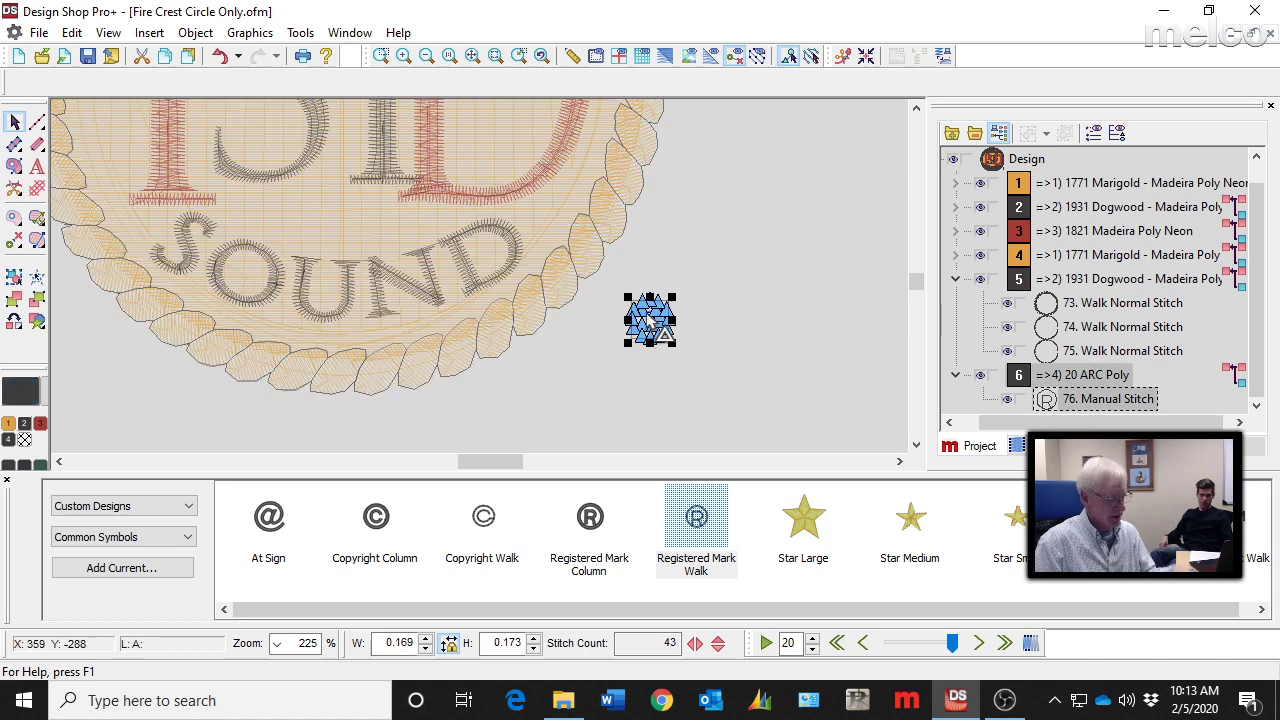
scroll(650, 325, "up", 3)
left_click_drag(663, 342, 612, 302)
scroll(612, 302, "down", 5)
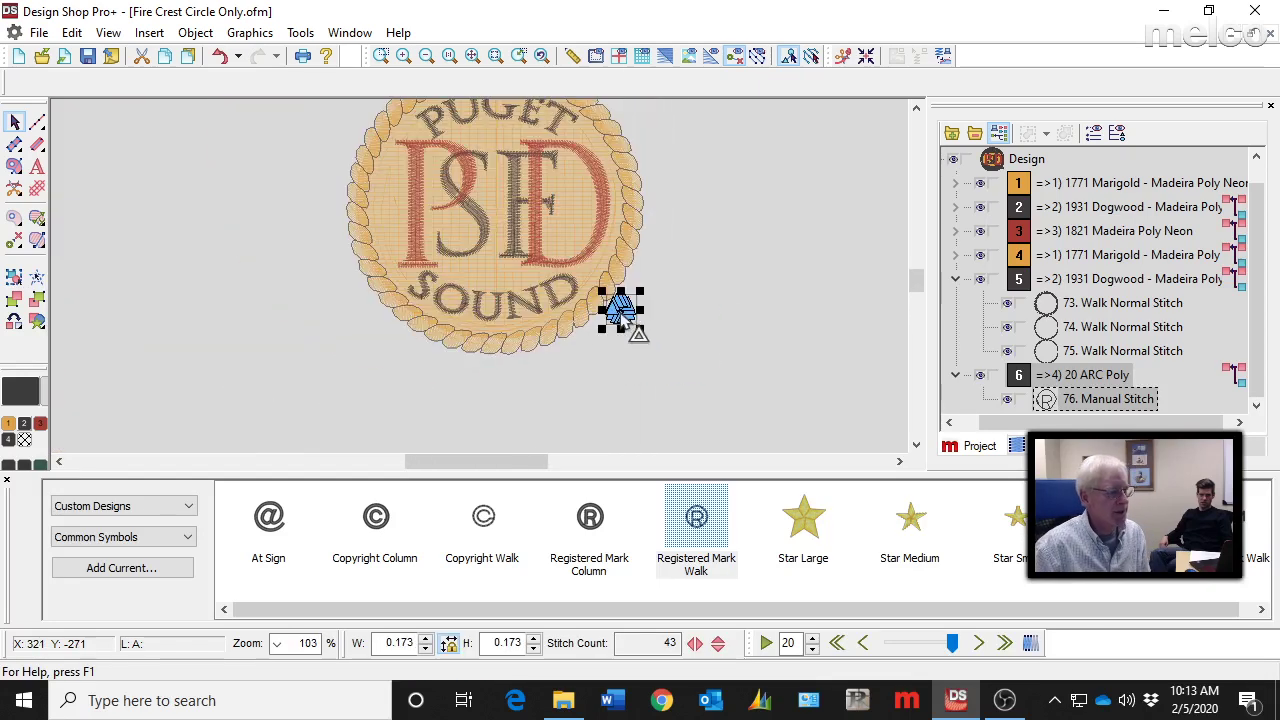
left_click(769, 378)
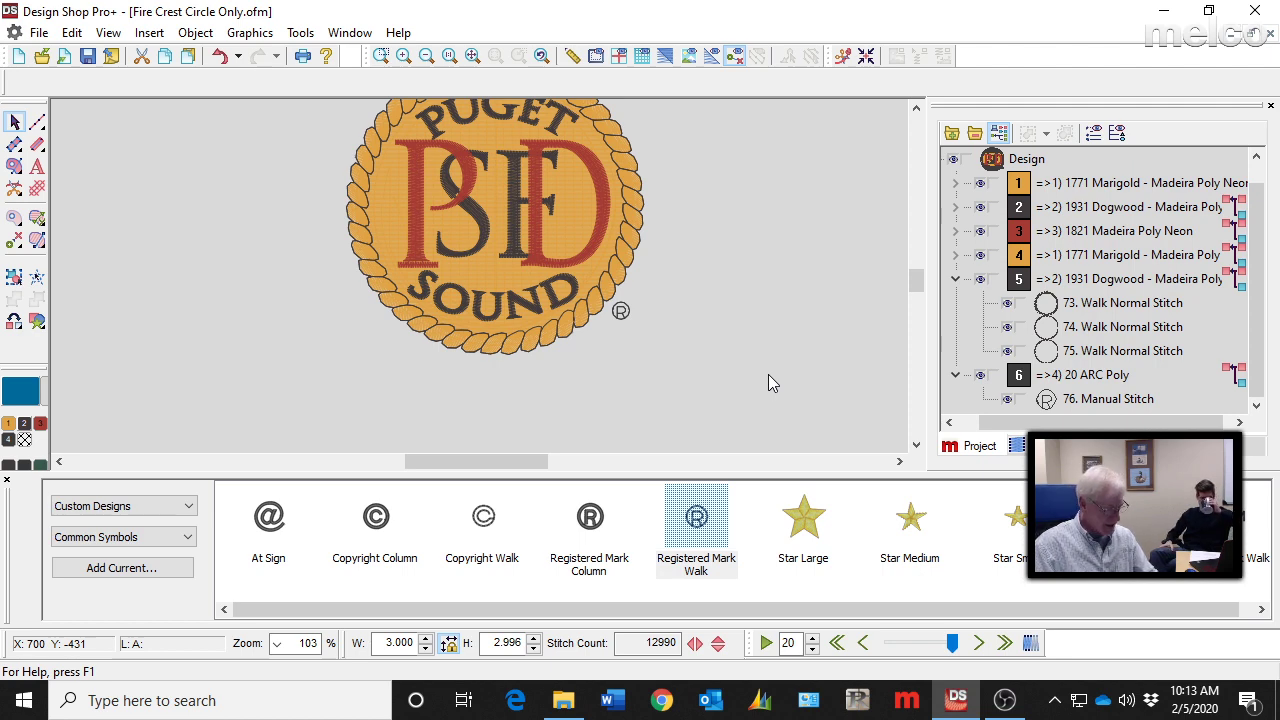
Examine the Common Closed Shapes and Decorative Stitches collections in the custom library, and return to Common Symbols
scroll(760, 385, "down", 2)
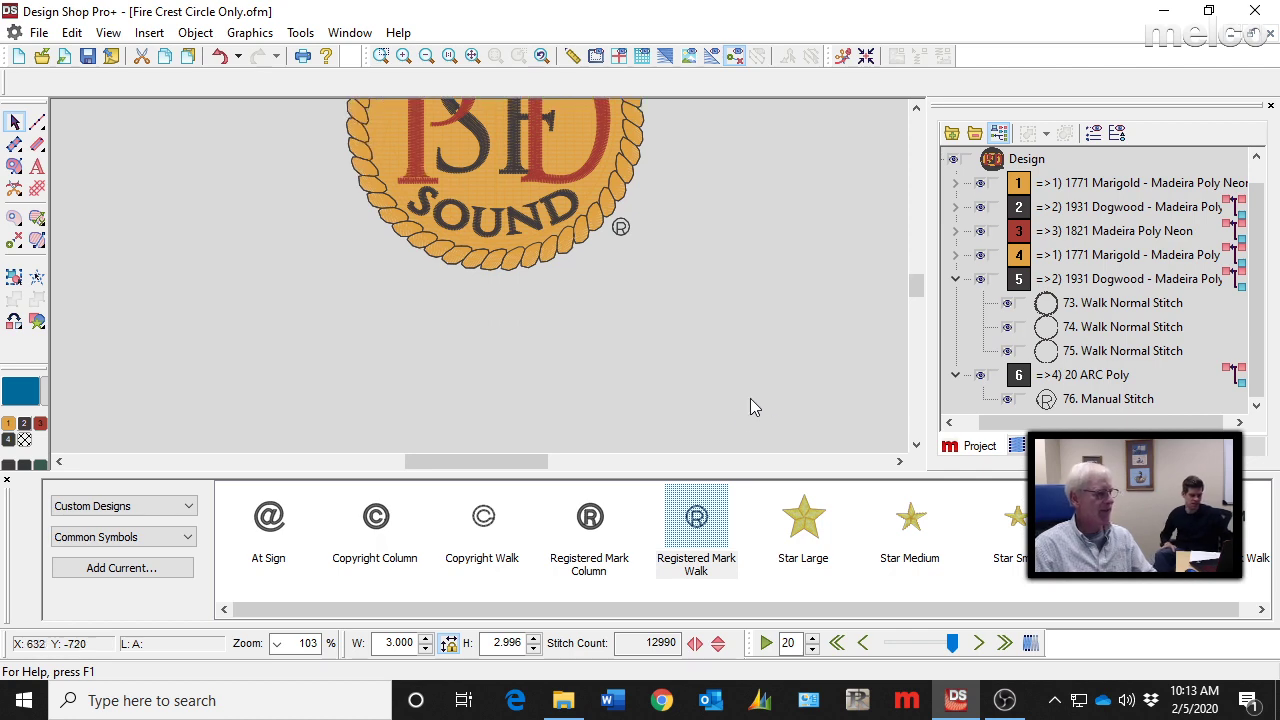
scroll(710, 288, "up", 3)
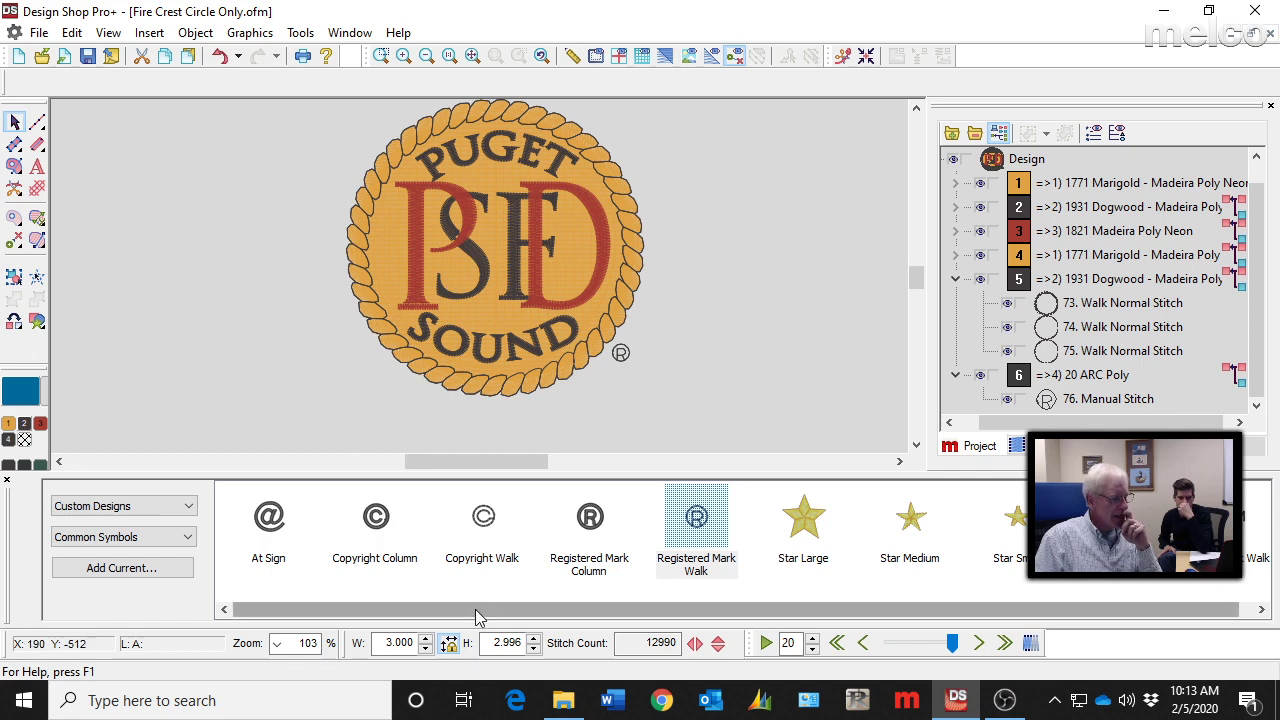
left_click_drag(475, 609, 410, 606)
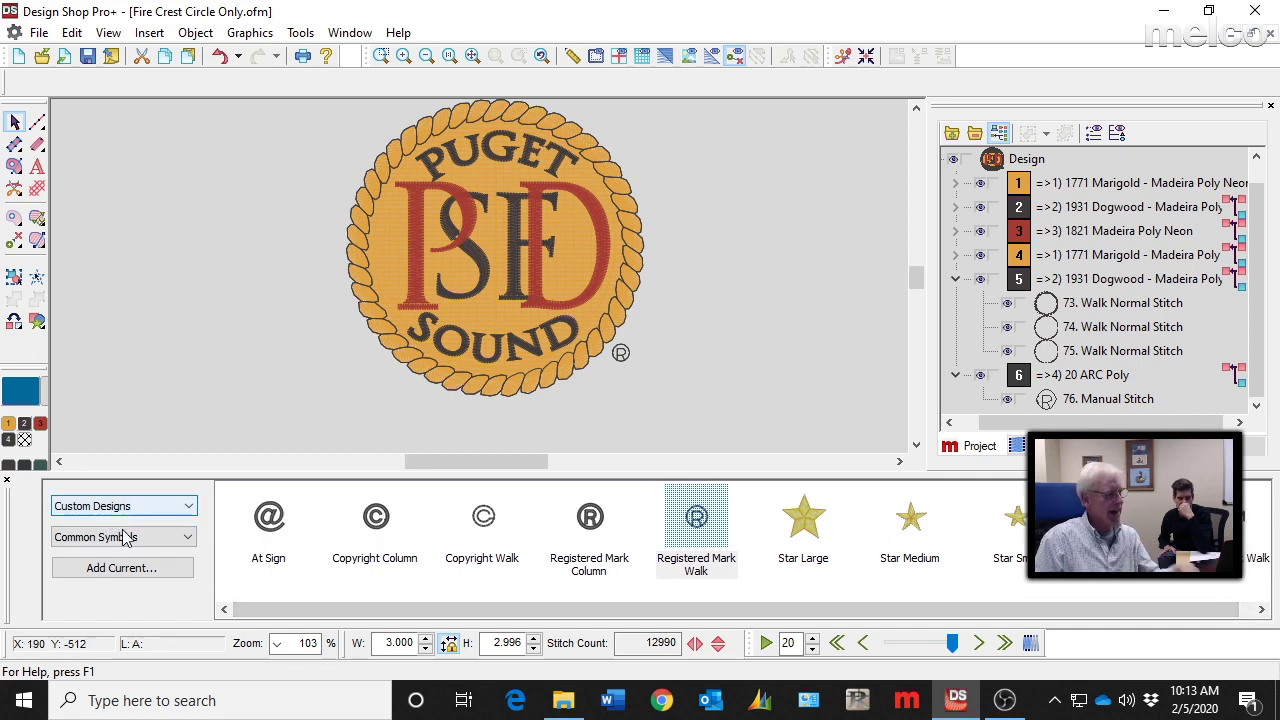
left_click(118, 538)
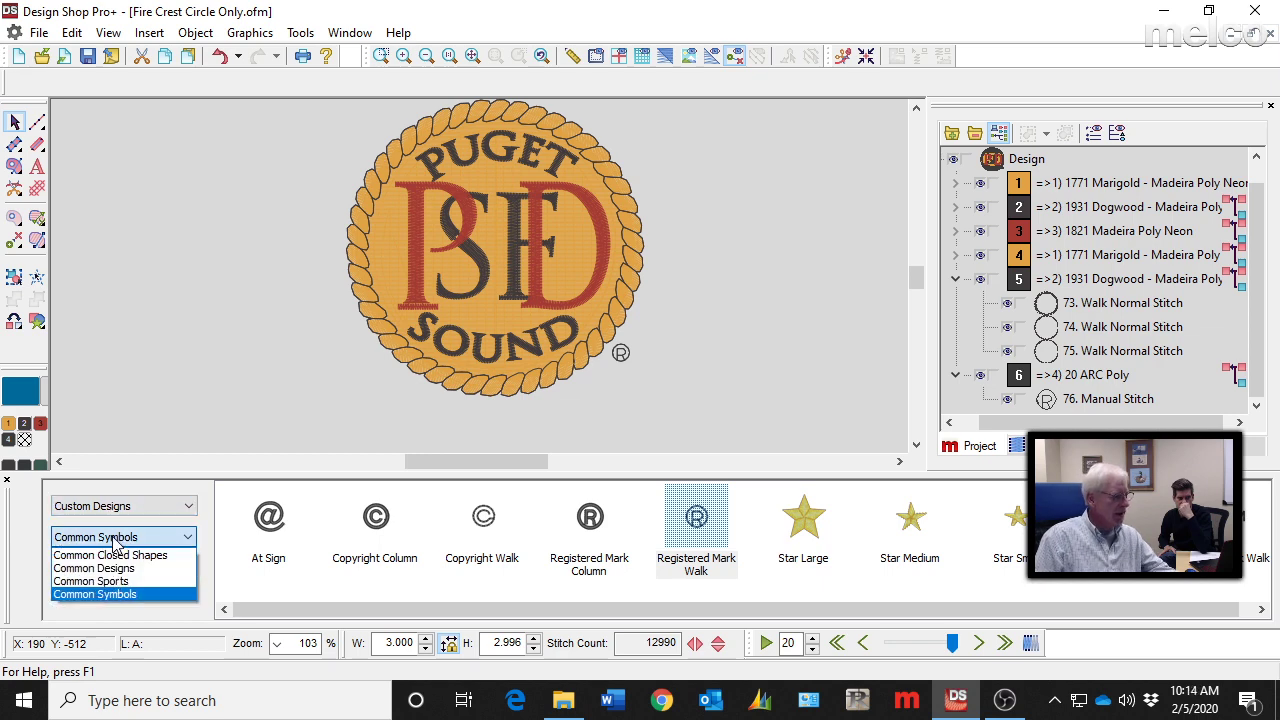
left_click(152, 556)
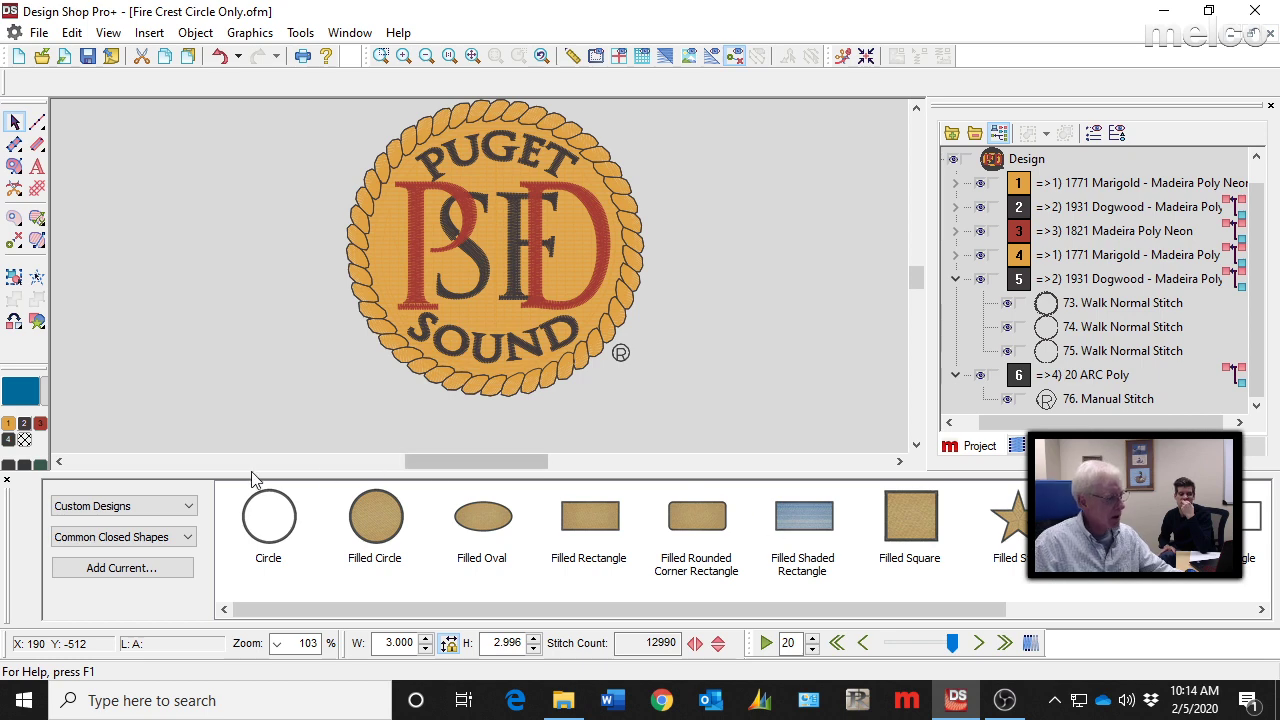
left_click(110, 507)
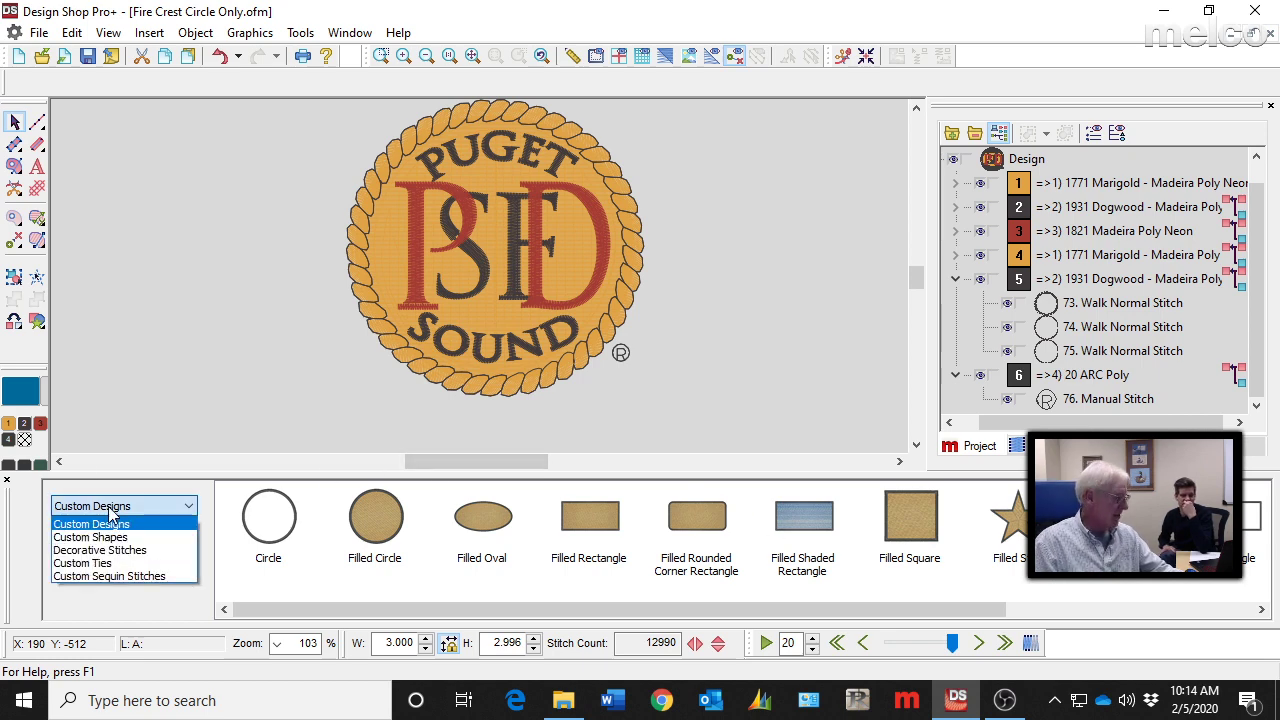
left_click(148, 550)
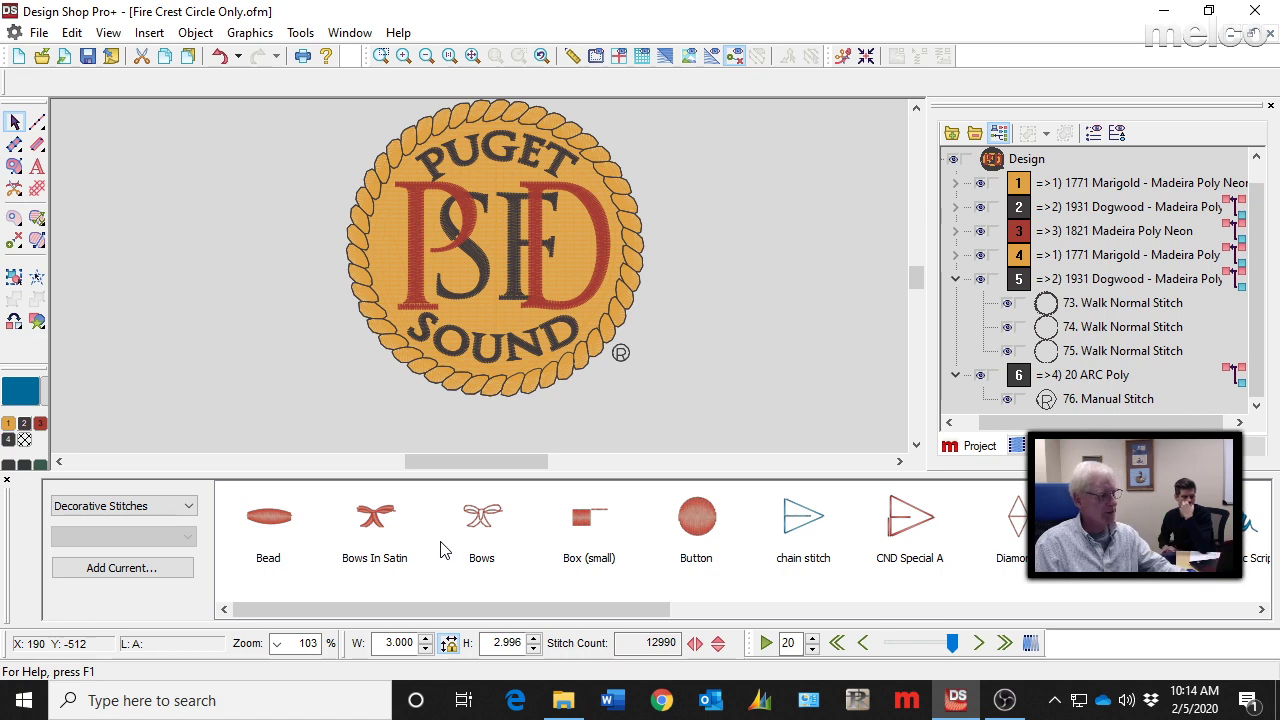
left_click(127, 508)
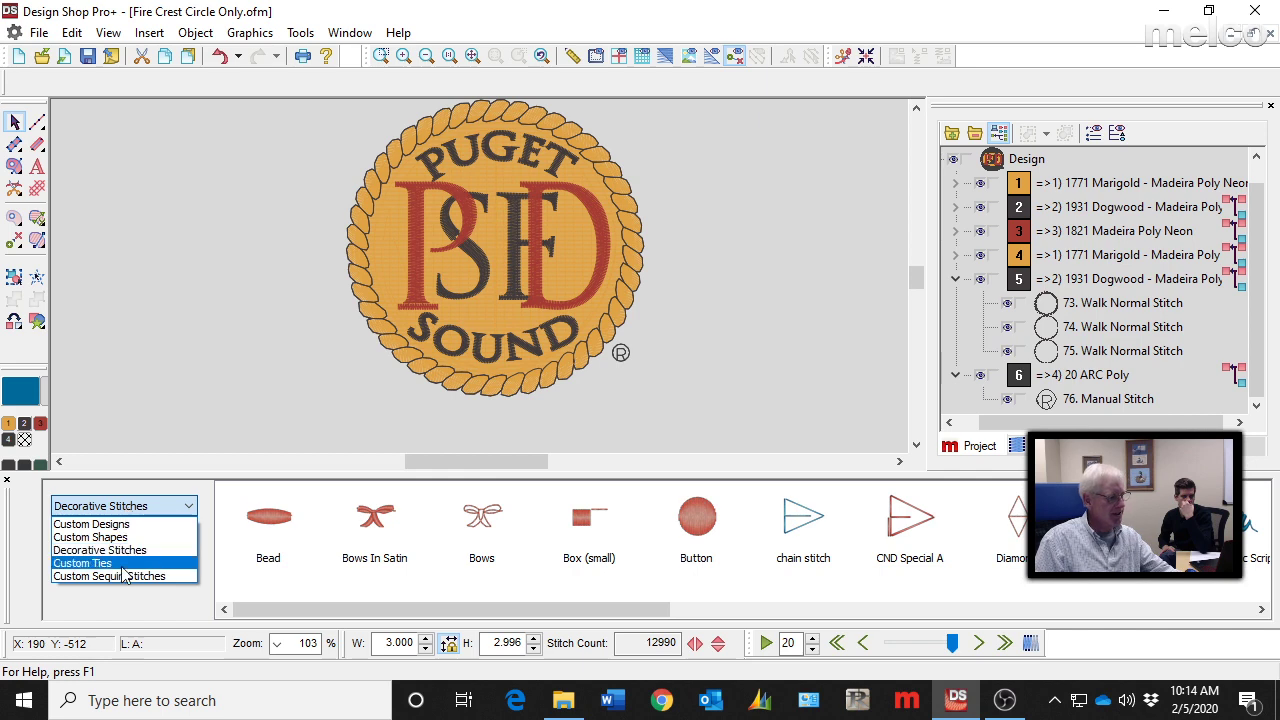
left_click(143, 524)
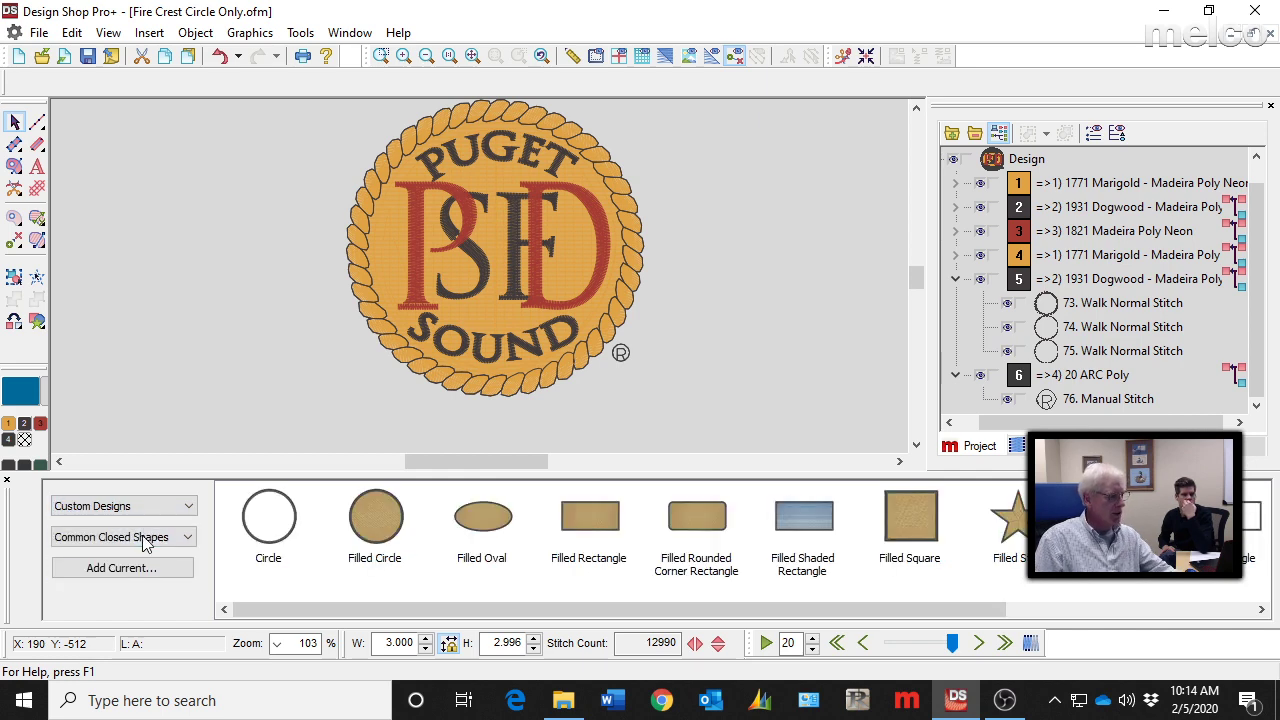
left_click(148, 537)
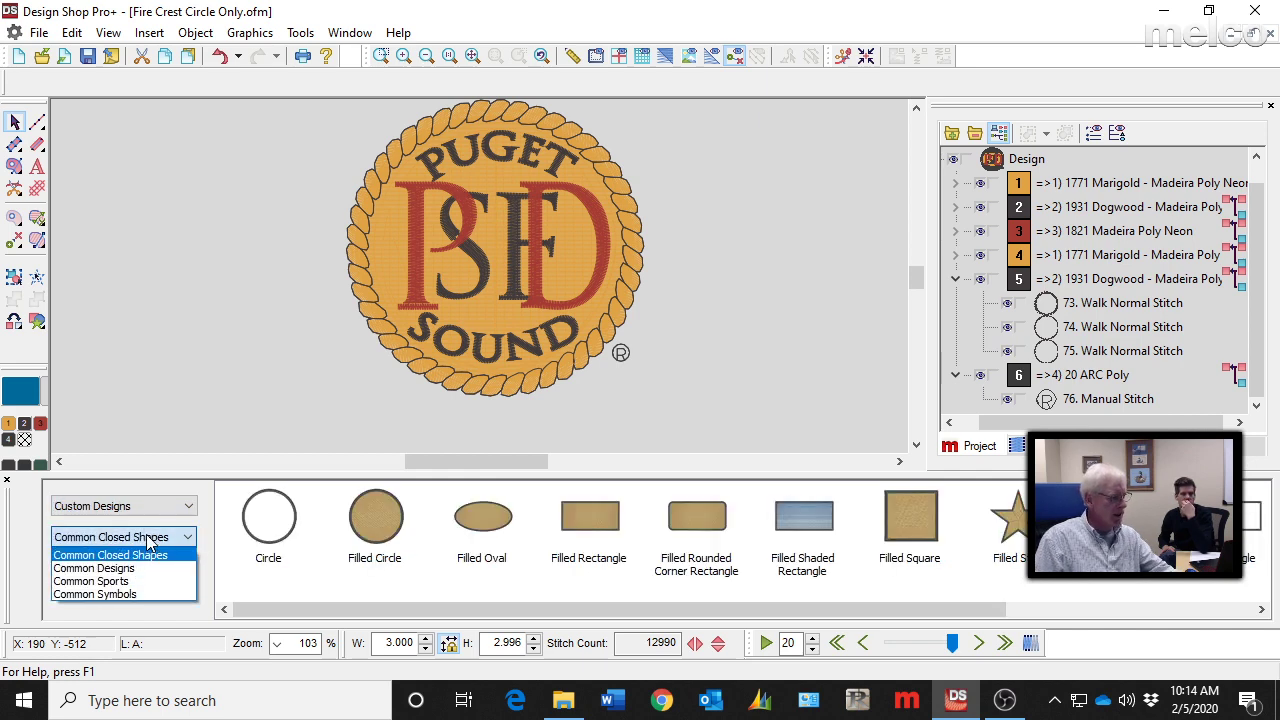
left_click(137, 594)
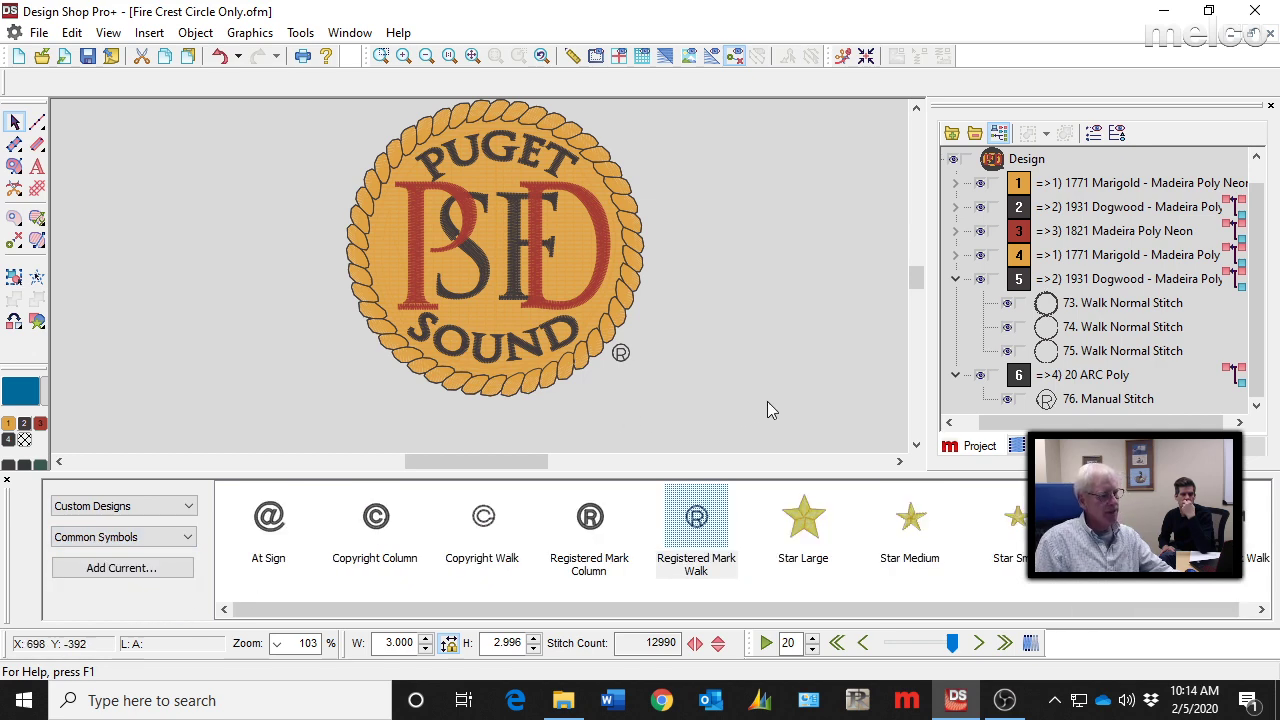
Place three more default-size Registered Mark Walk symbols around the crest: one to its right, one to its left and one at its lower left
left_click(586, 530)
left_click_drag(587, 535, 645, 380)
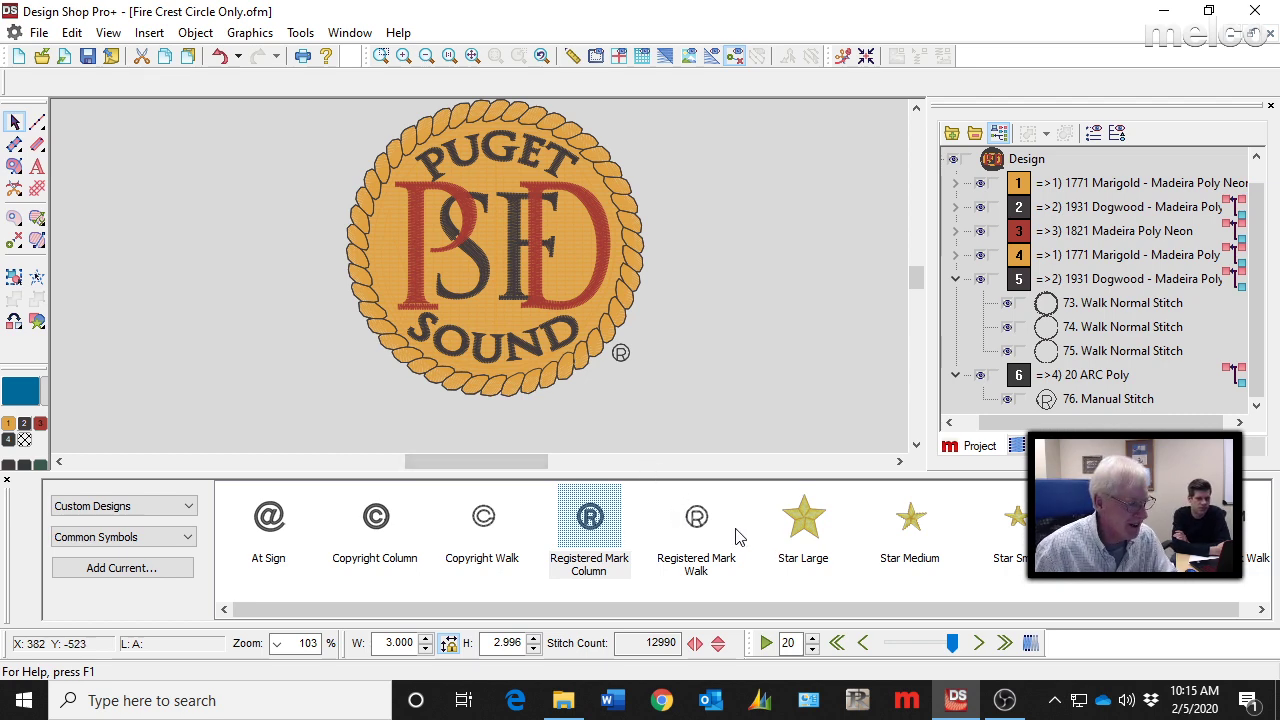
left_click(697, 525)
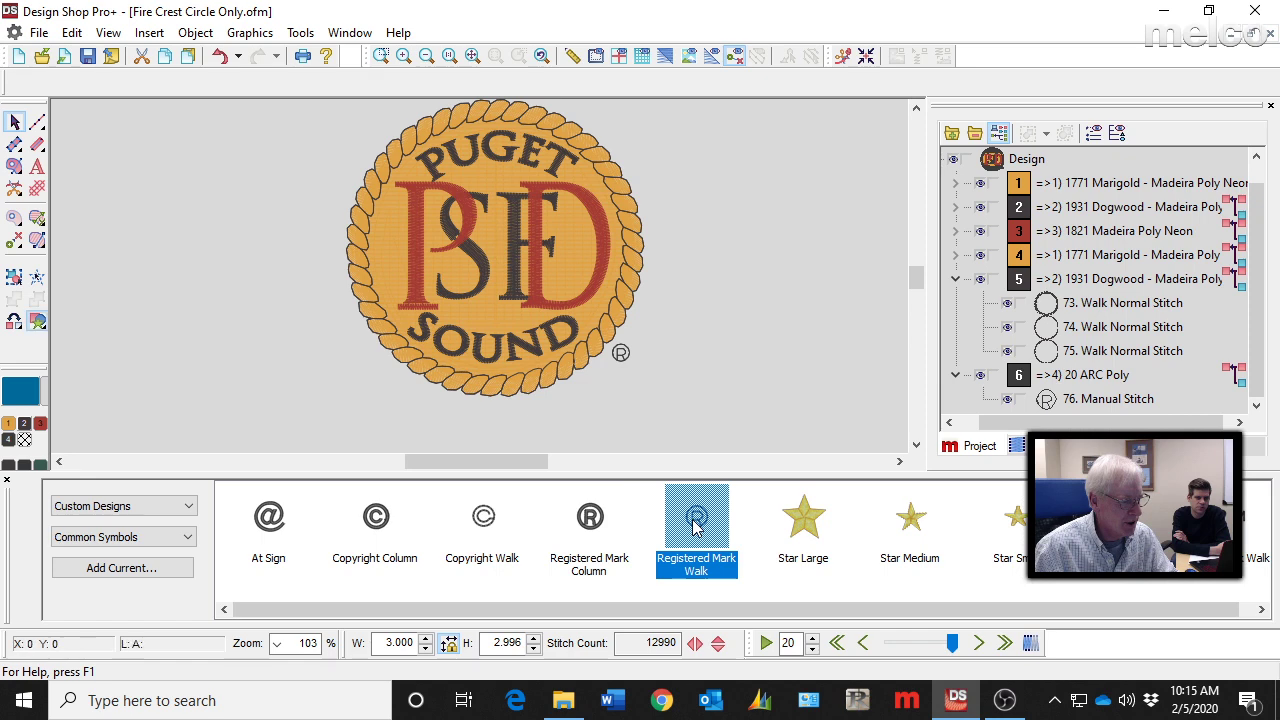
left_click(716, 258)
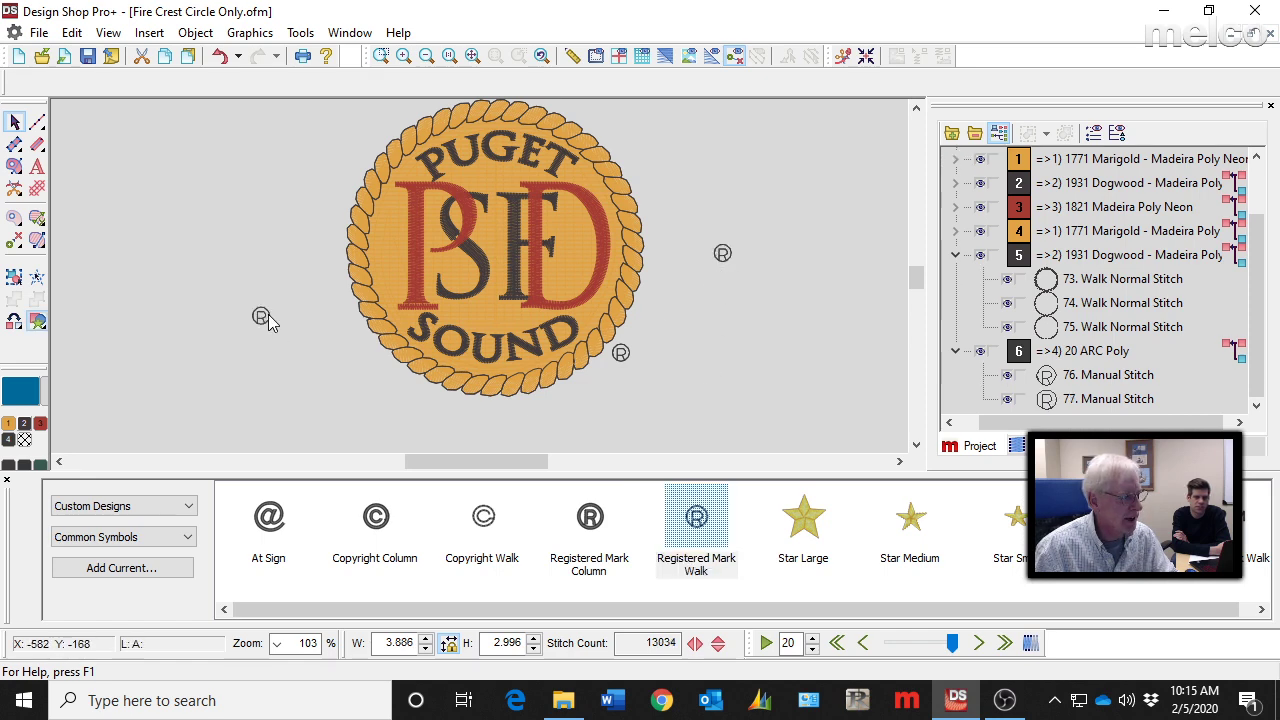
left_click(258, 326)
left_click(395, 396)
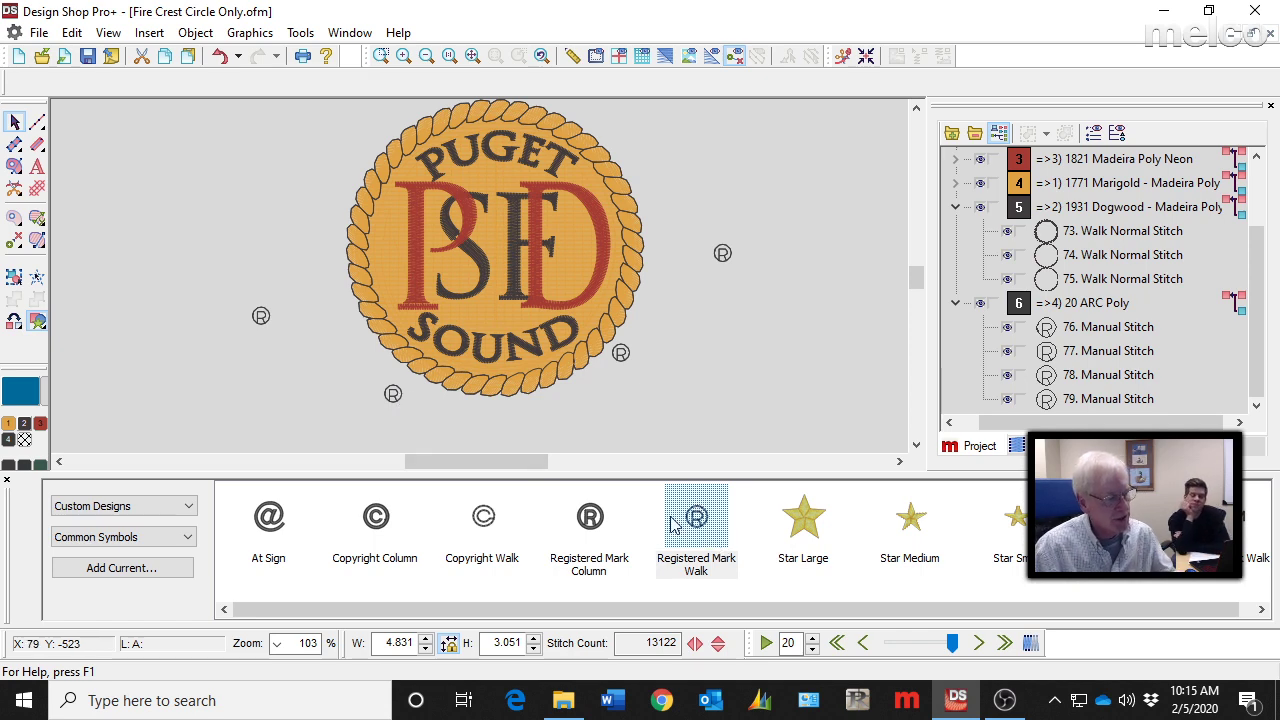
Place three enlarged Registered Mark Walk symbols right of the crest: a rotated one, a smaller upright one below it and the largest above
left_click(715, 349)
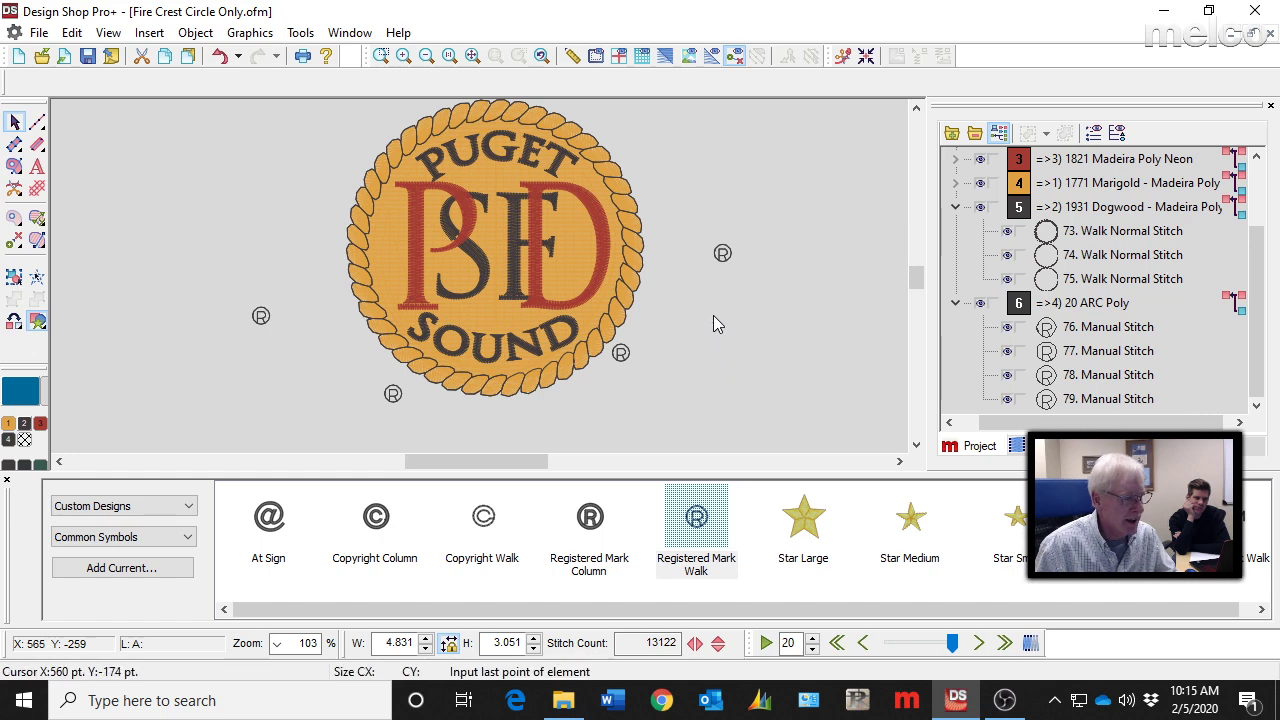
left_click(777, 283)
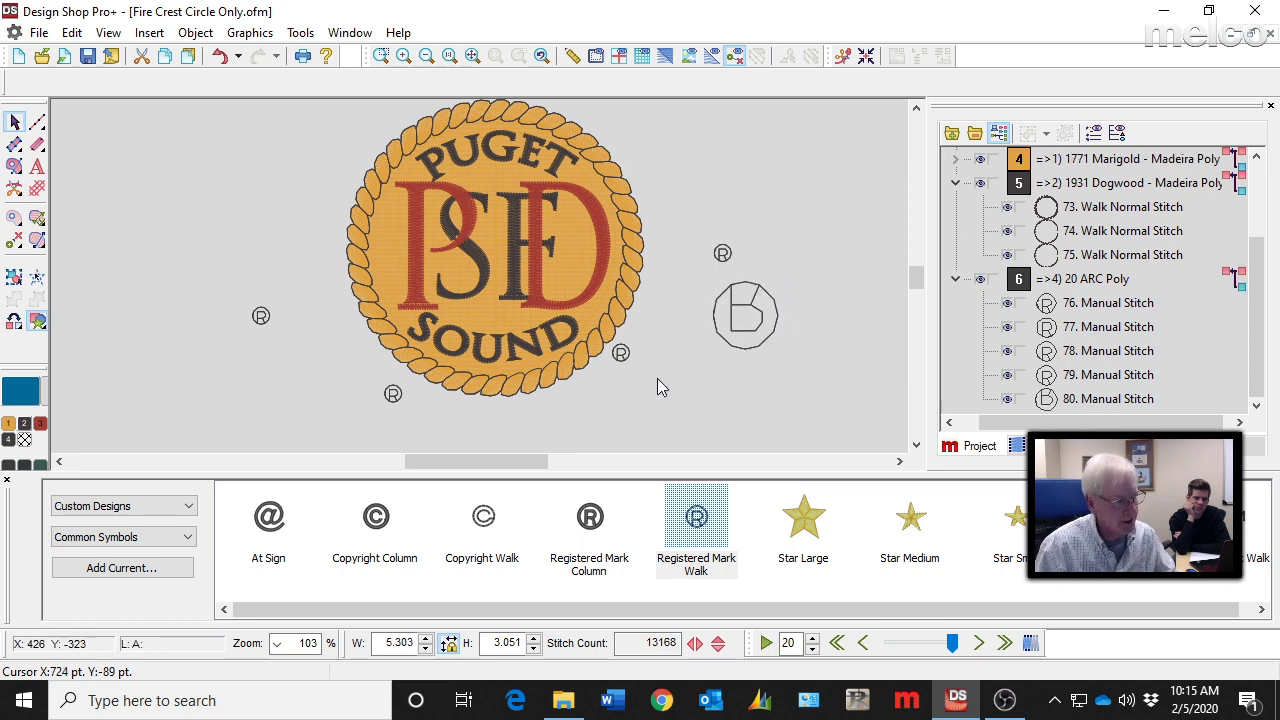
left_click(702, 405)
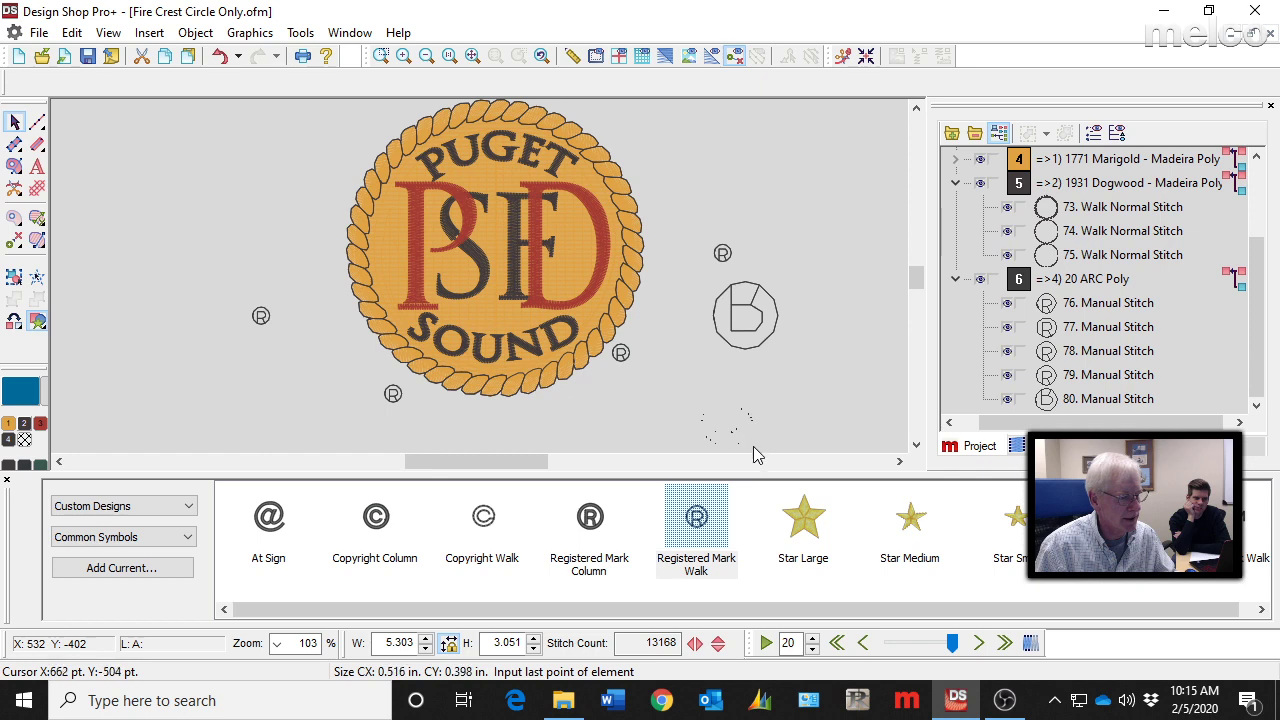
left_click(746, 450)
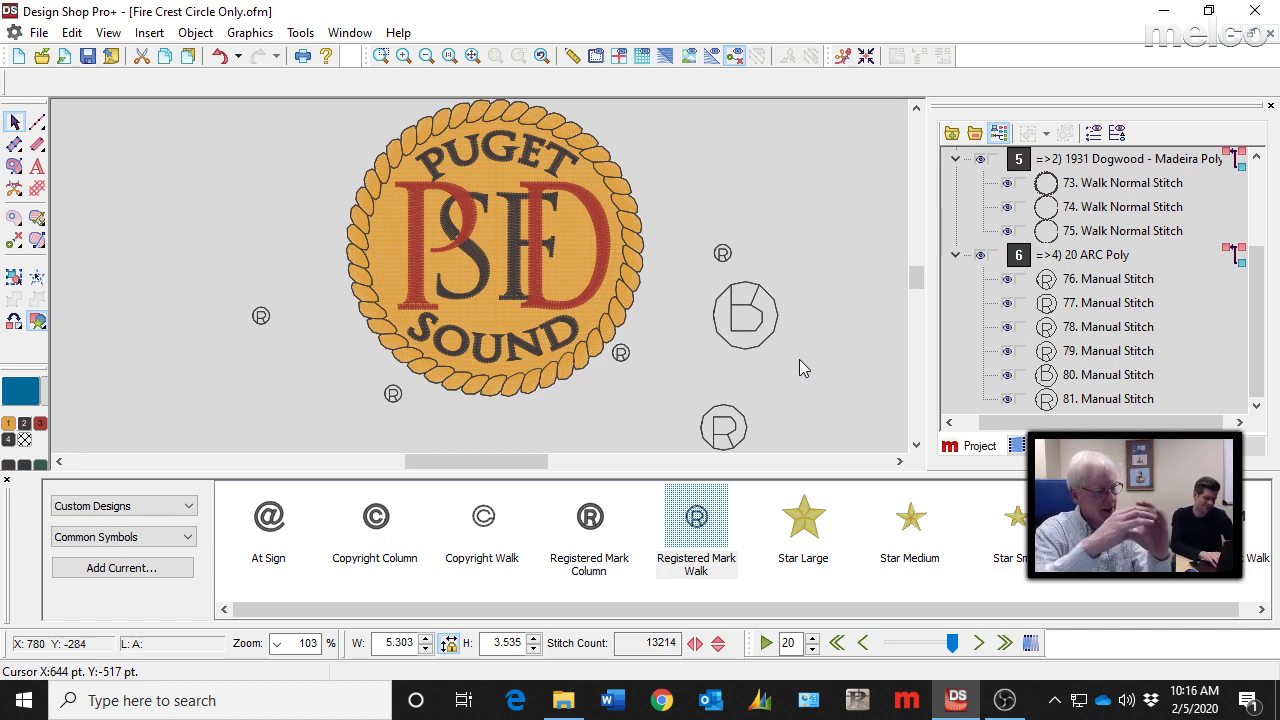
scroll(799, 367, "up", 1)
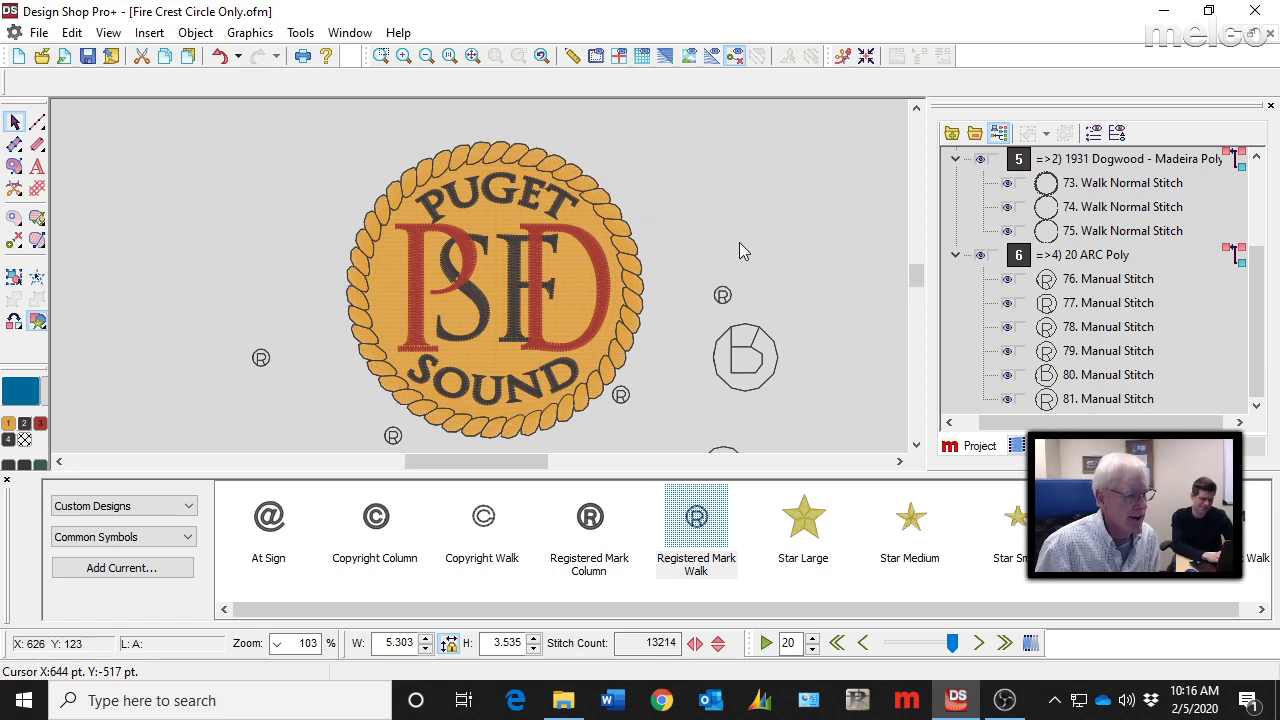
left_click(727, 165)
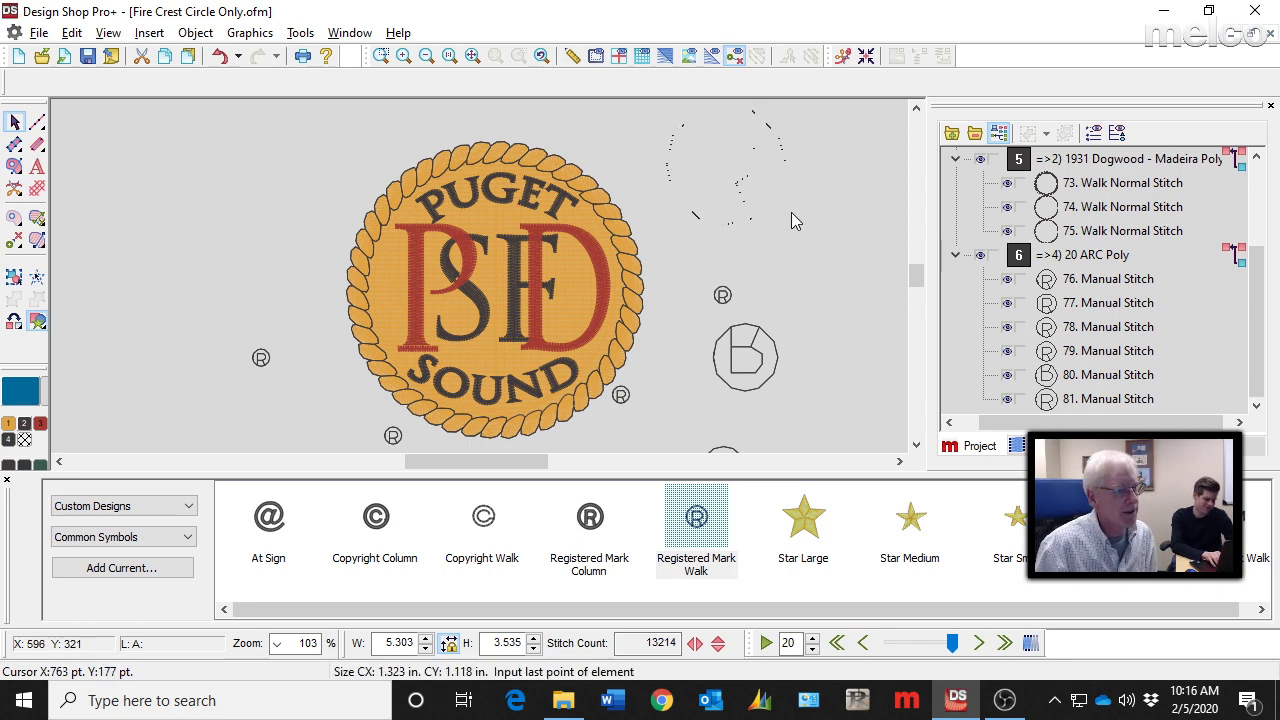
left_click(787, 193)
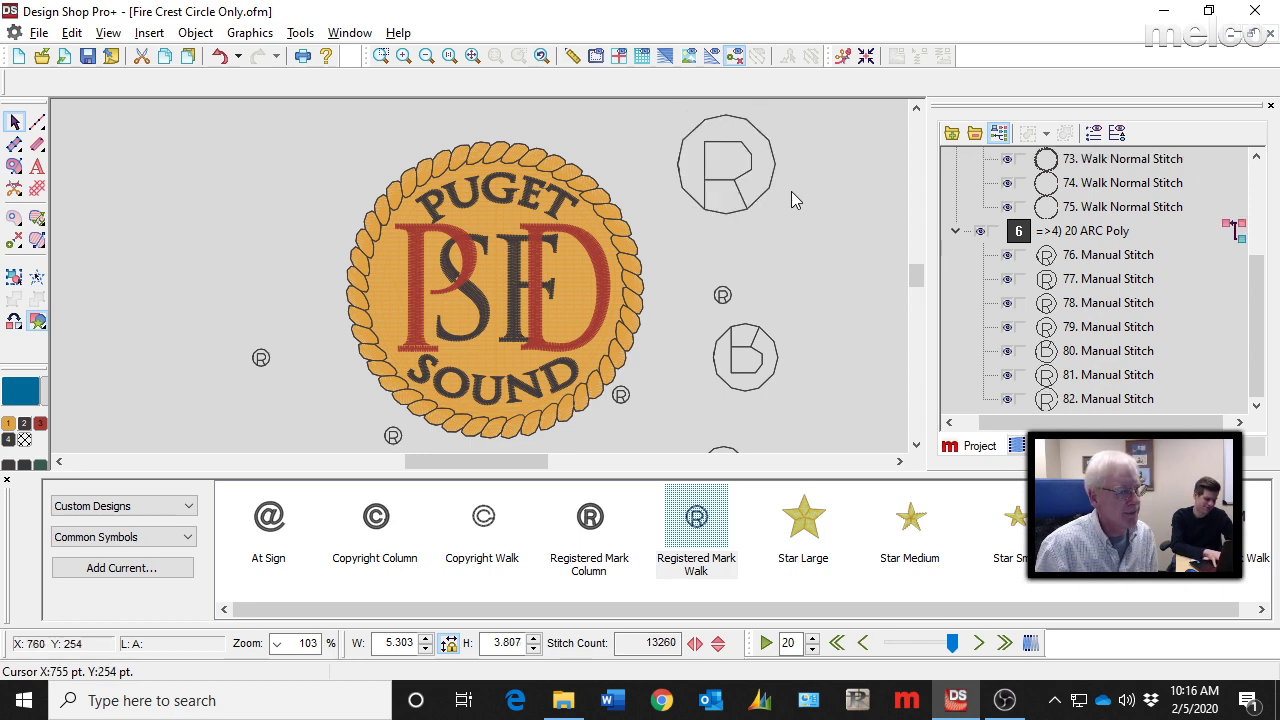
Place an enlarged, upright Registered Mark Column symbol in the empty area to the right of the other marks
left_click(590, 530)
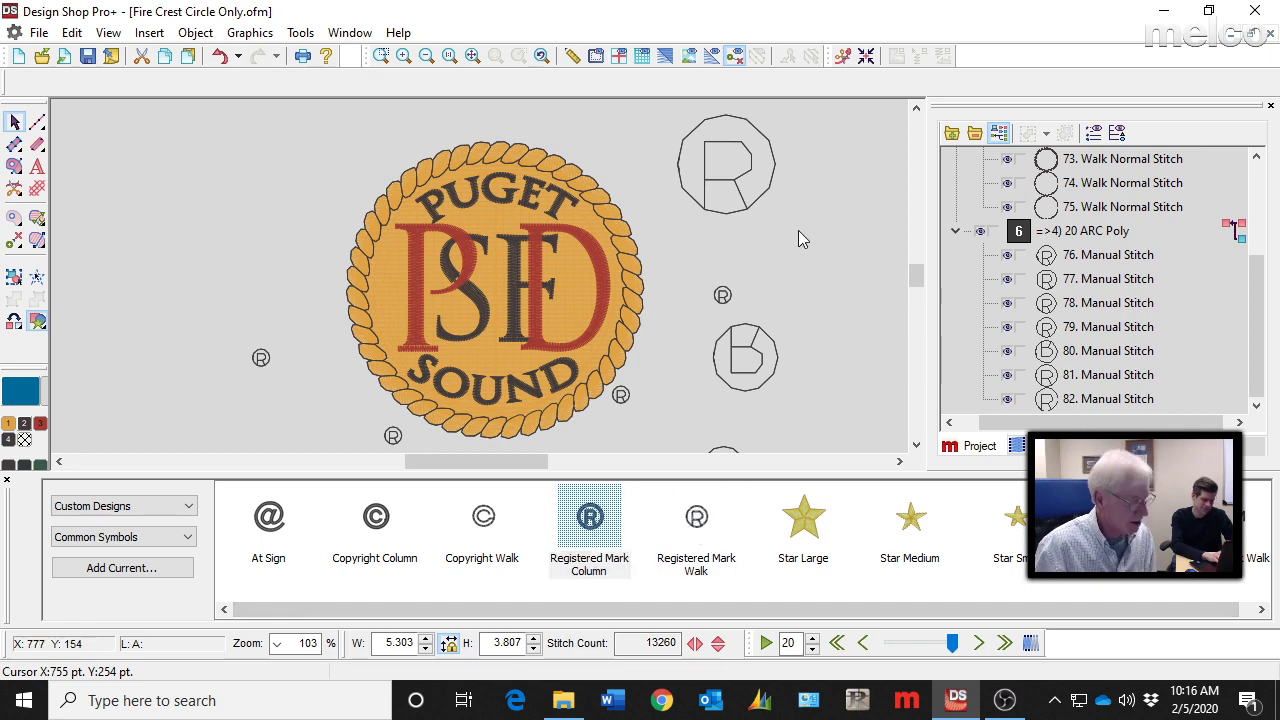
scroll(798, 231, "right", 2)
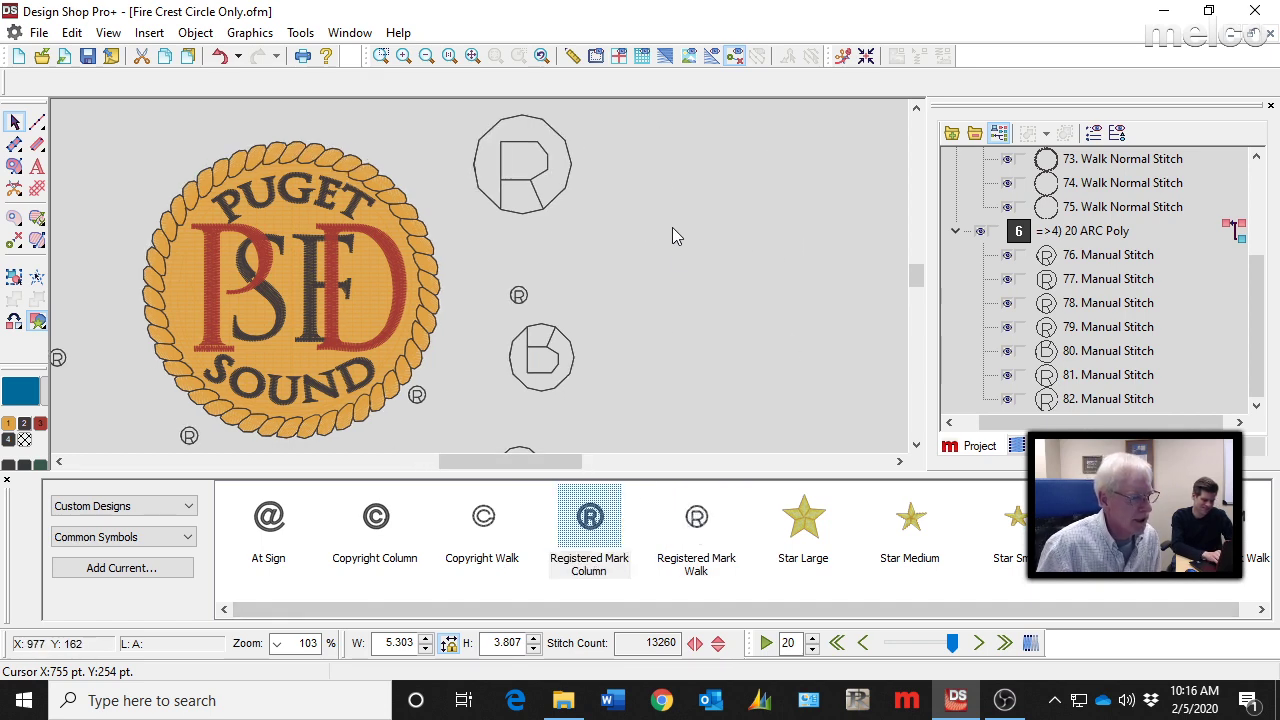
left_click(695, 300)
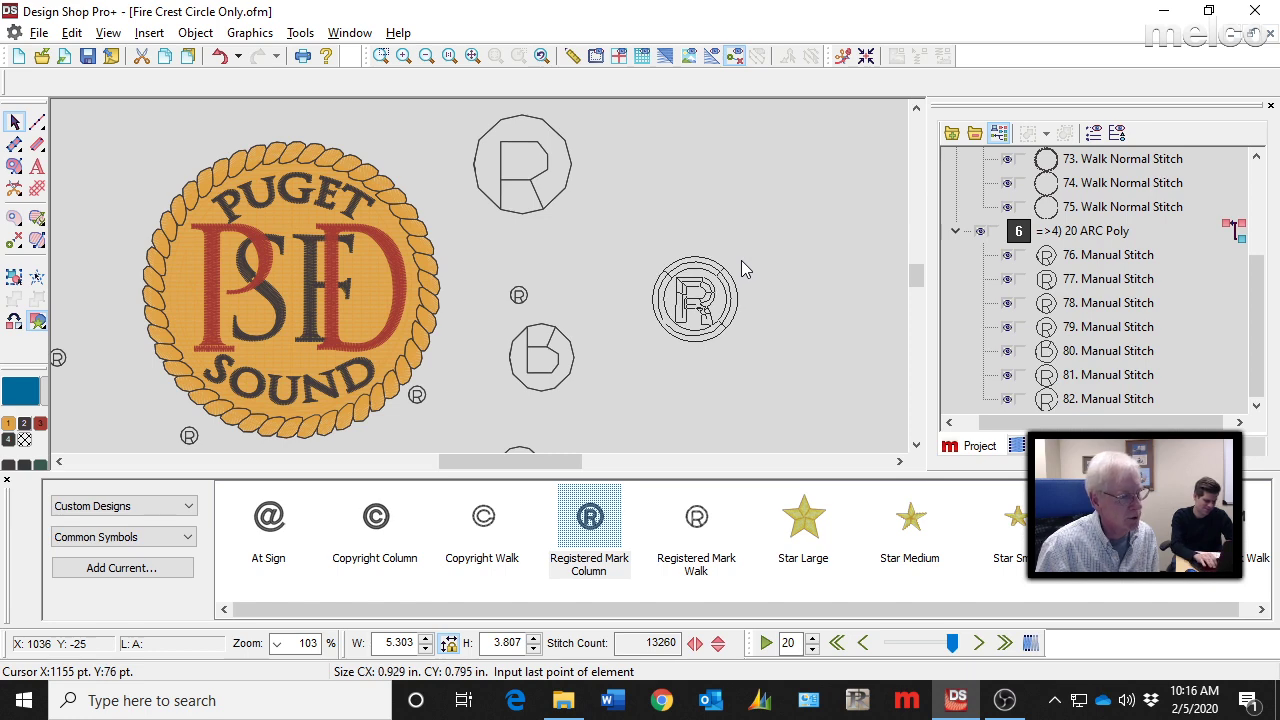
left_click(741, 262)
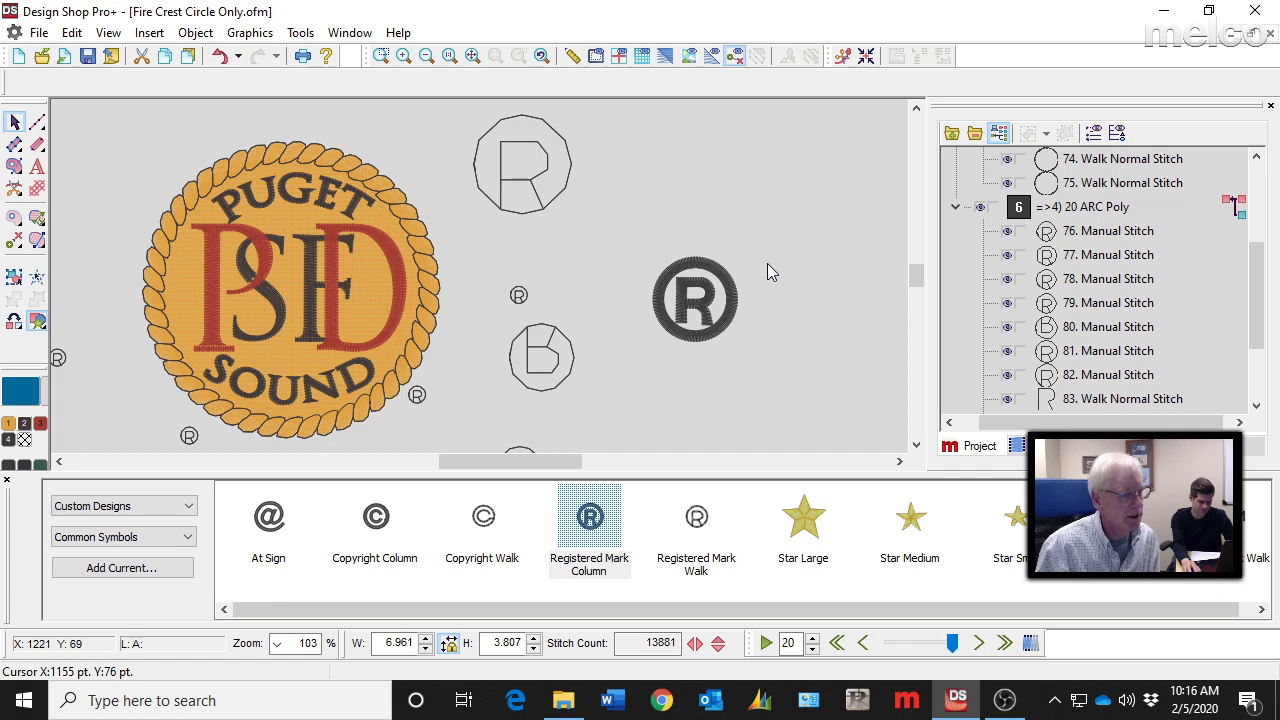
Place a second enlarged Registered Mark Column symbol, slightly tilted and about 0.82 in wide, to the upper right of the first one
left_click(767, 263)
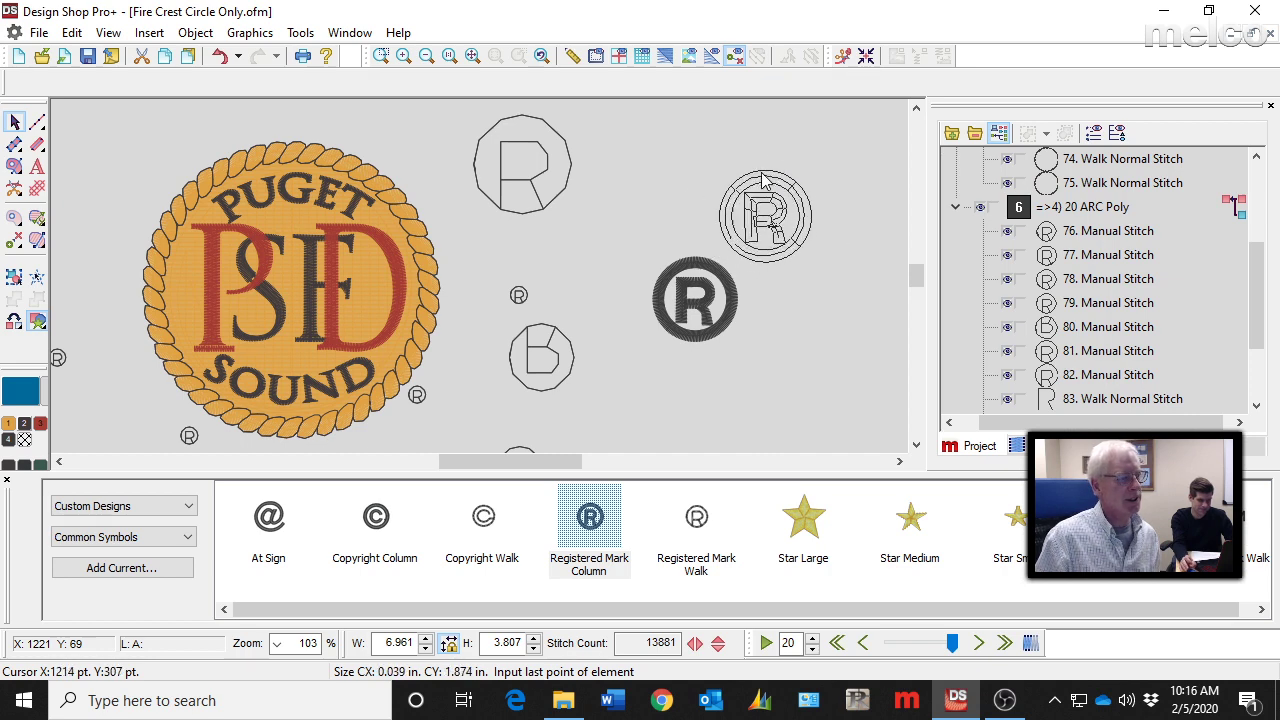
left_click(757, 190)
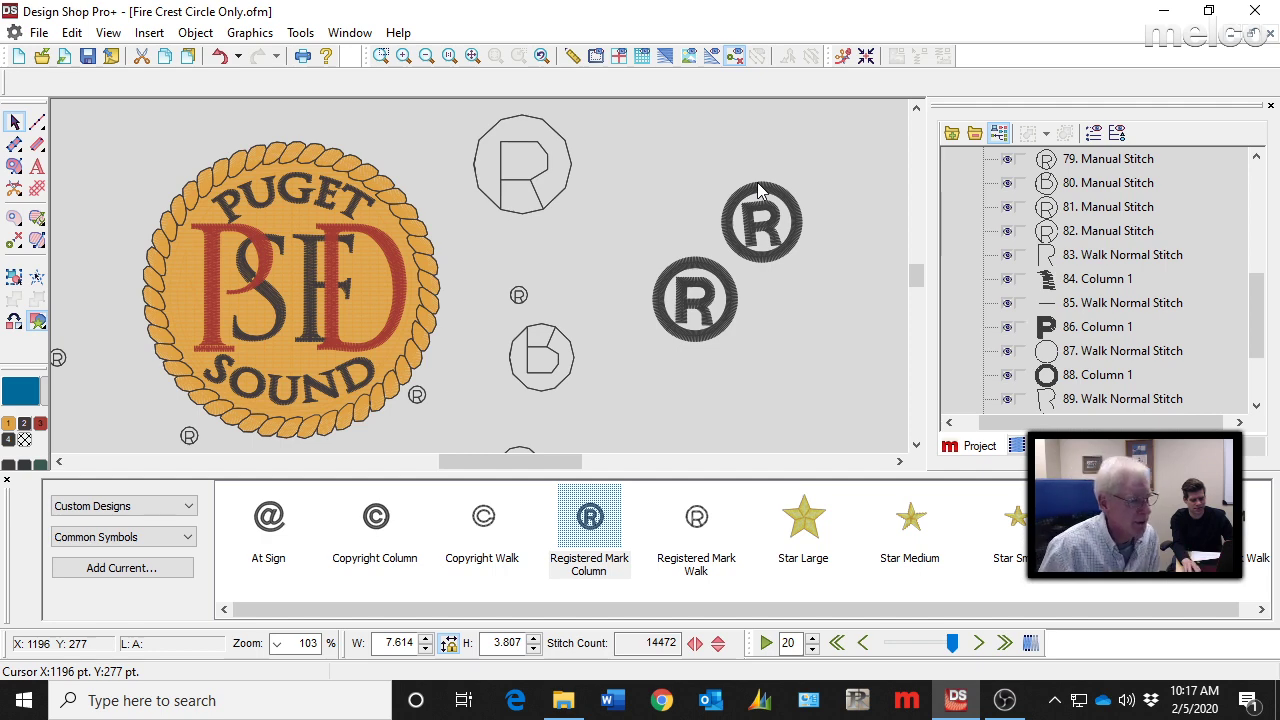
left_click(784, 385)
key("Escape")
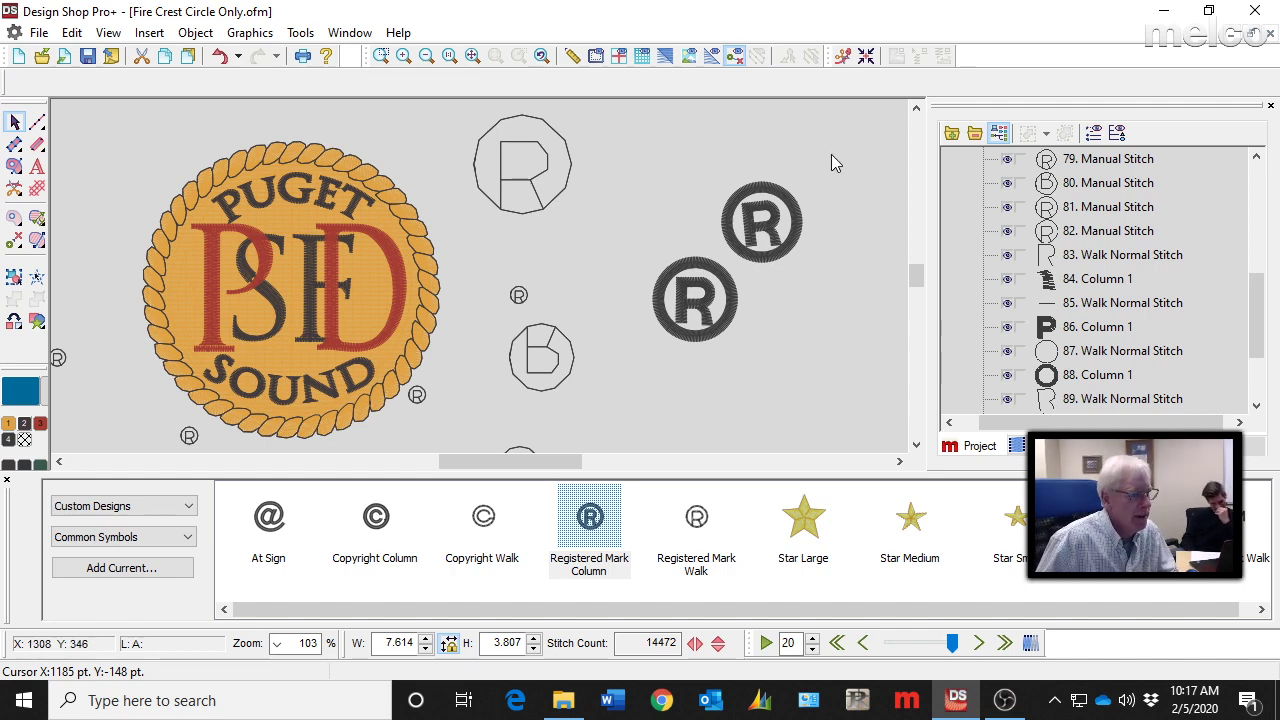
left_click_drag(823, 153, 711, 270)
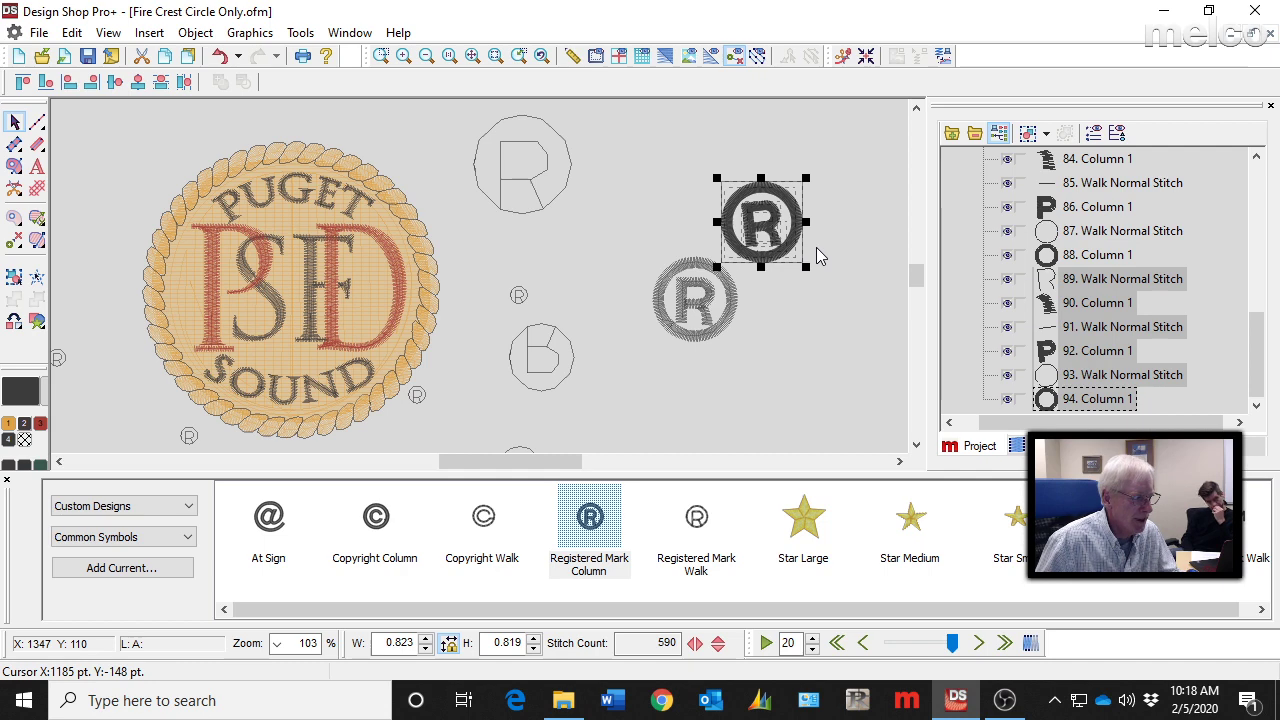
right_click(784, 218)
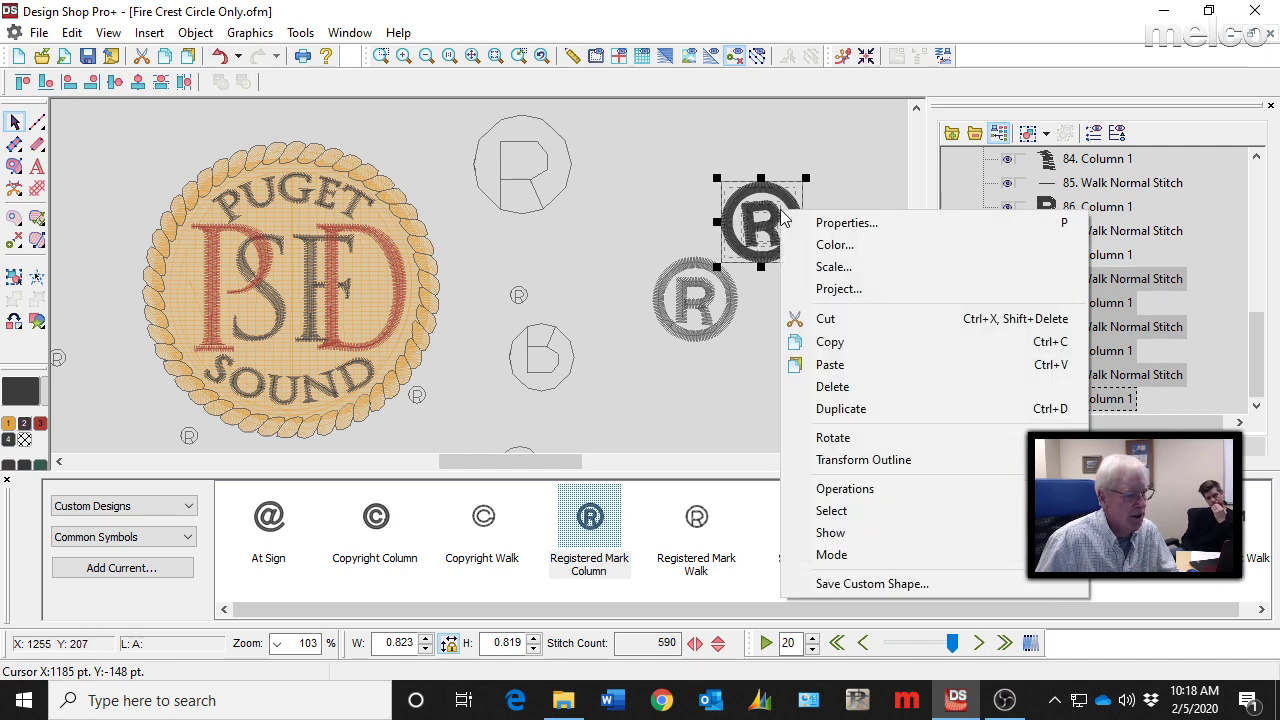
left_click(850, 585)
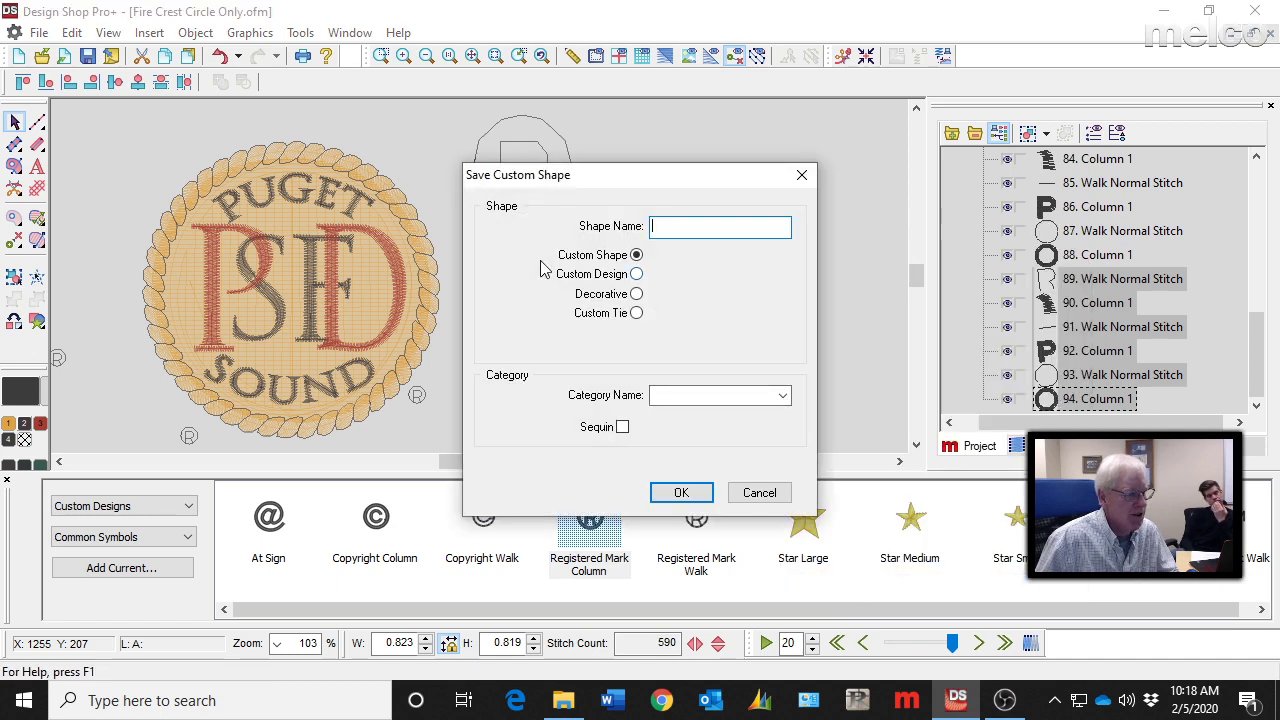
left_click(637, 275)
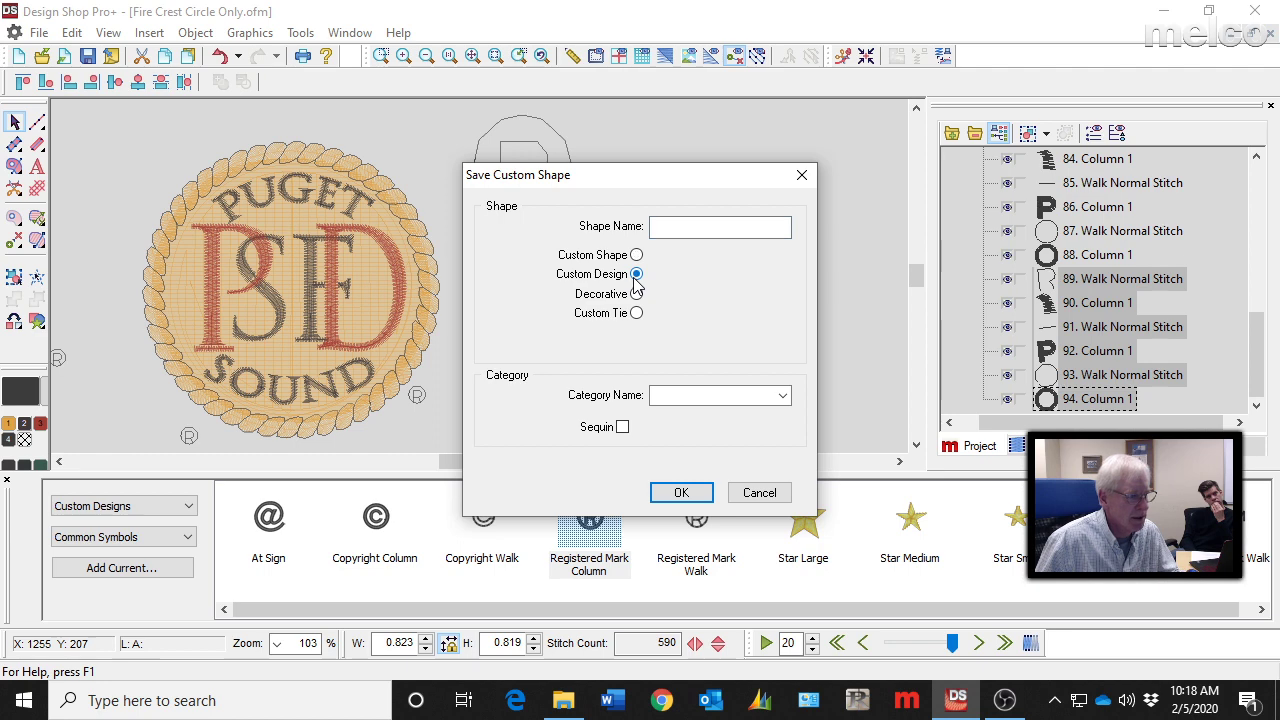
left_click(672, 227)
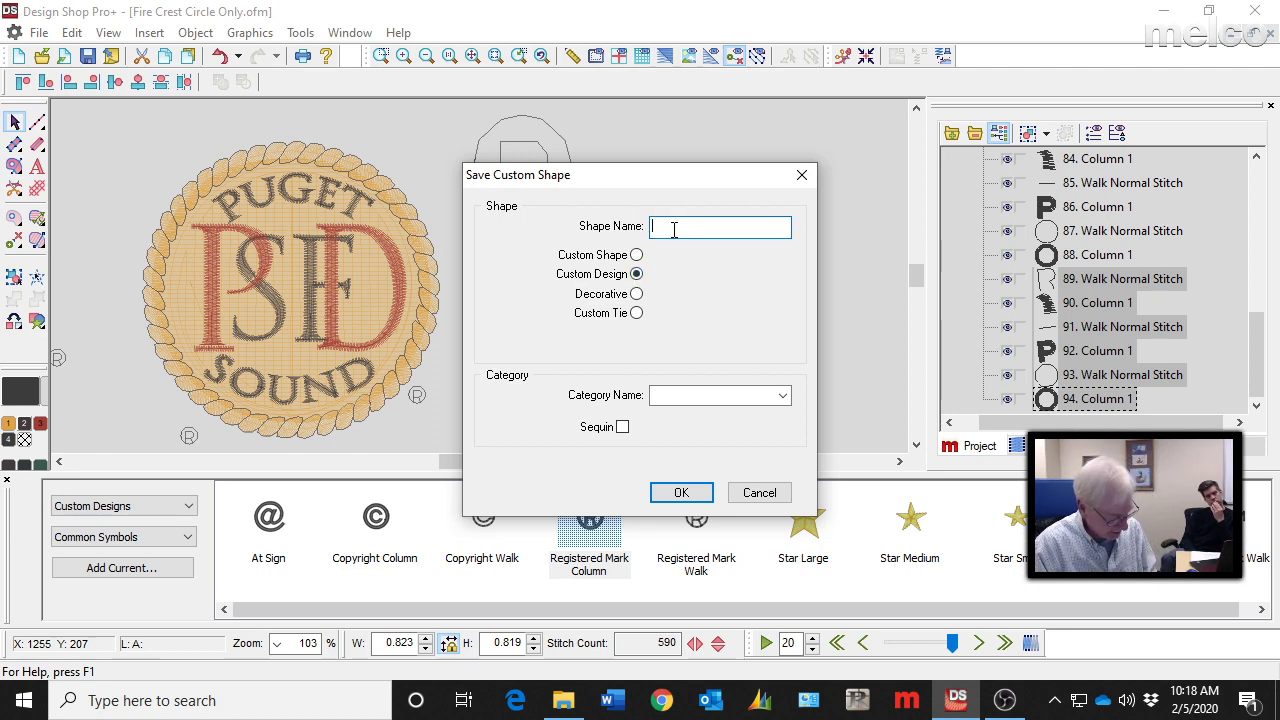
type("Reg")
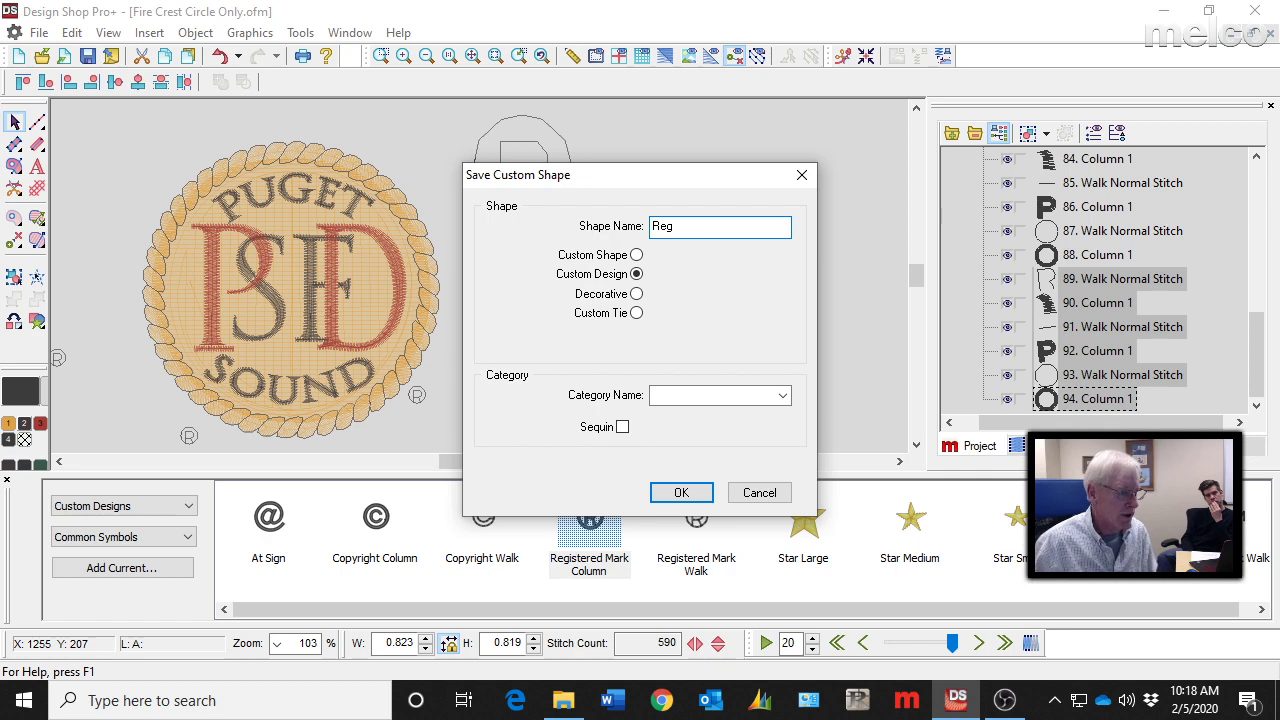
type(" 12")
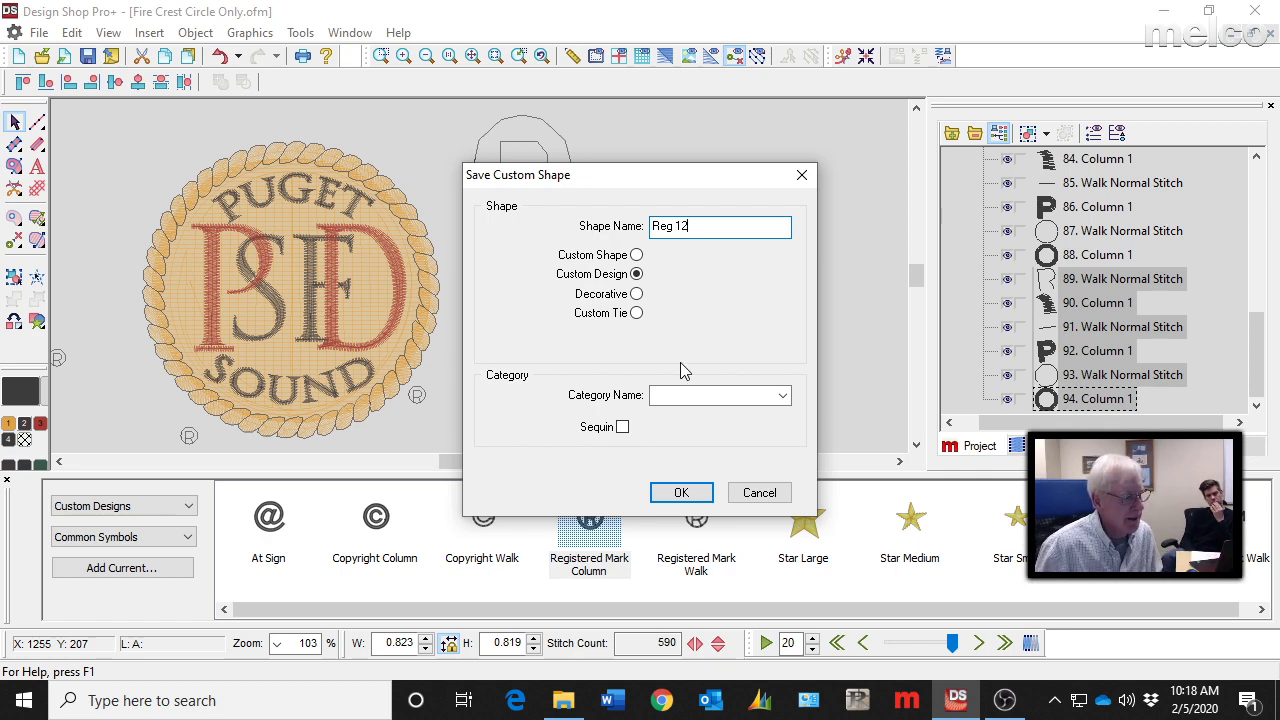
left_click(784, 396)
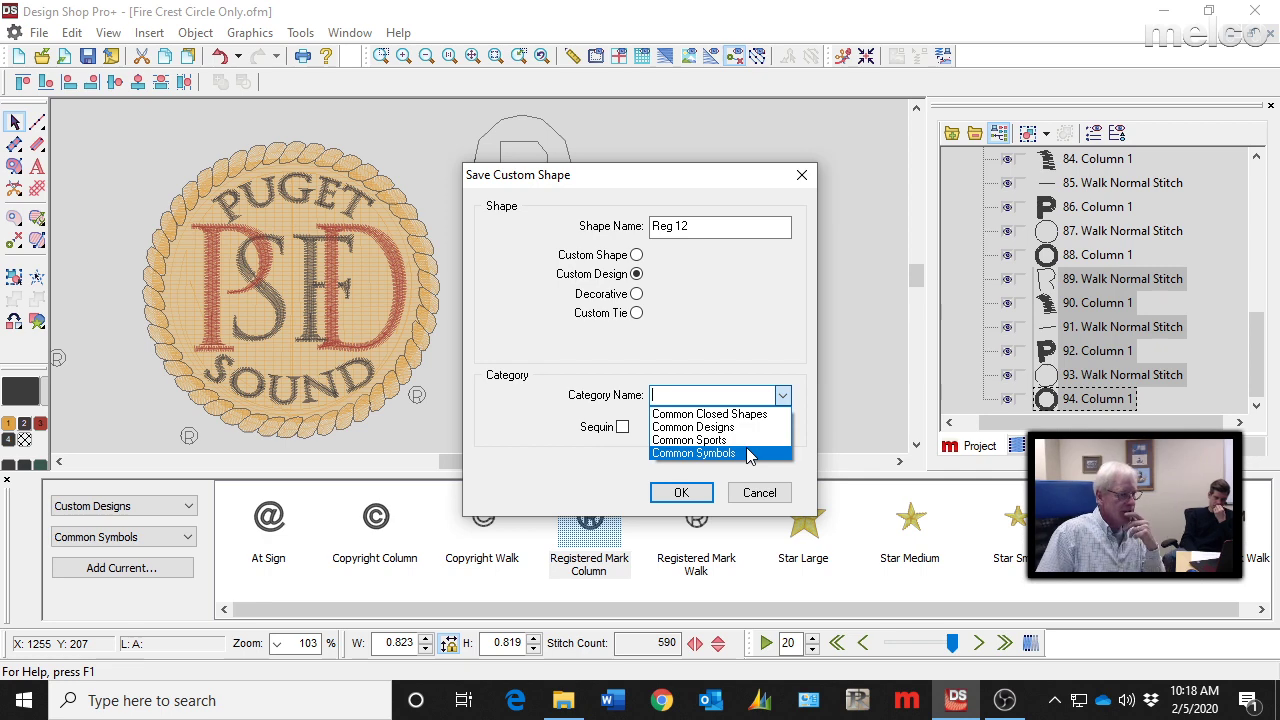
left_click(751, 493)
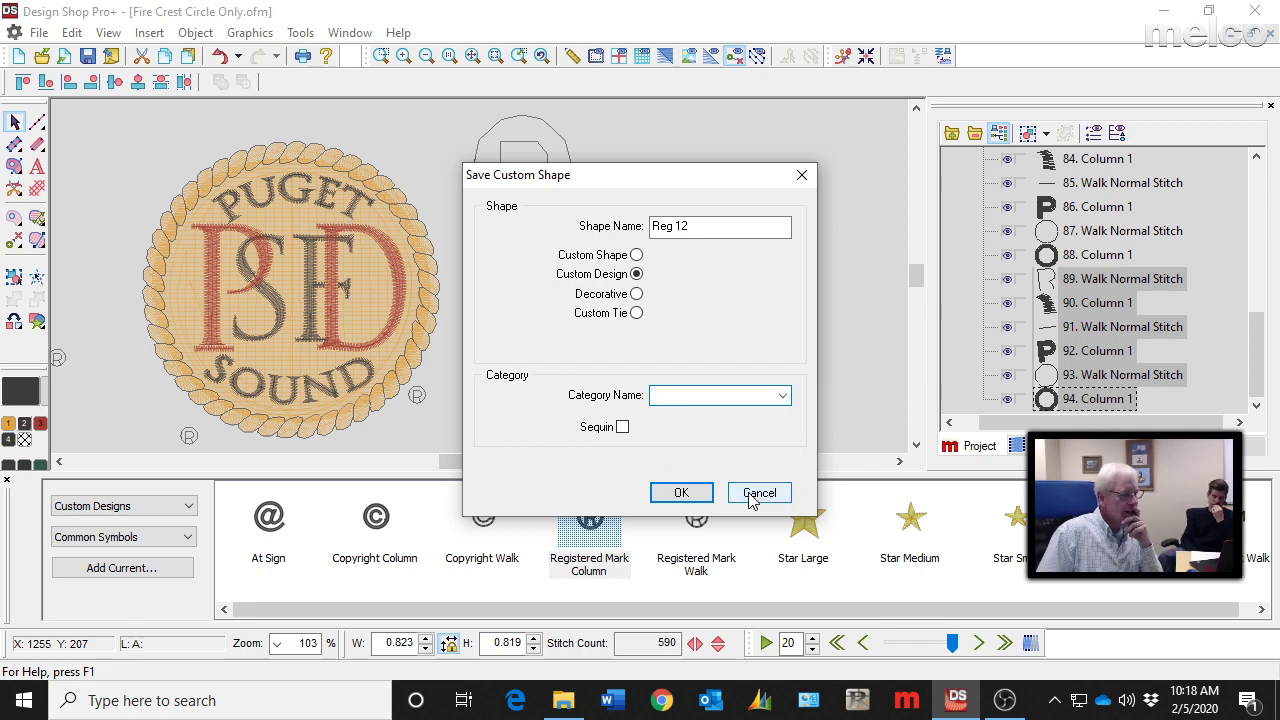
left_click(751, 493)
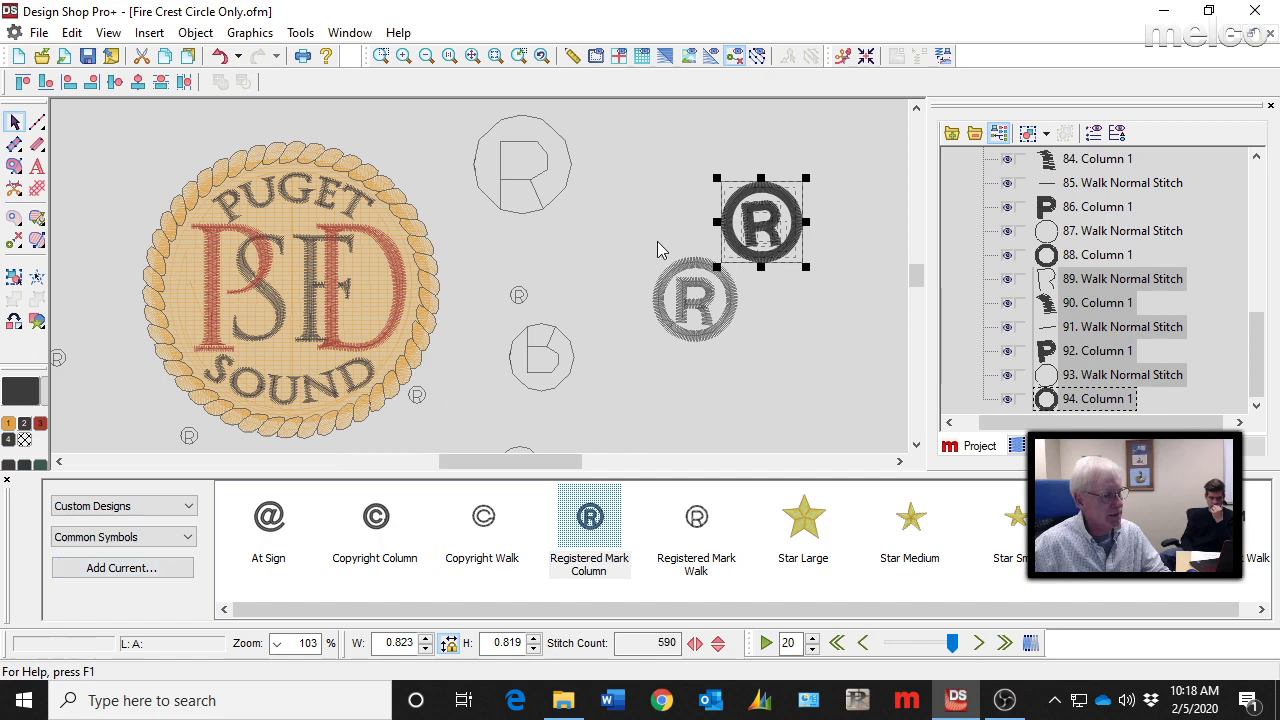
left_click(101, 569)
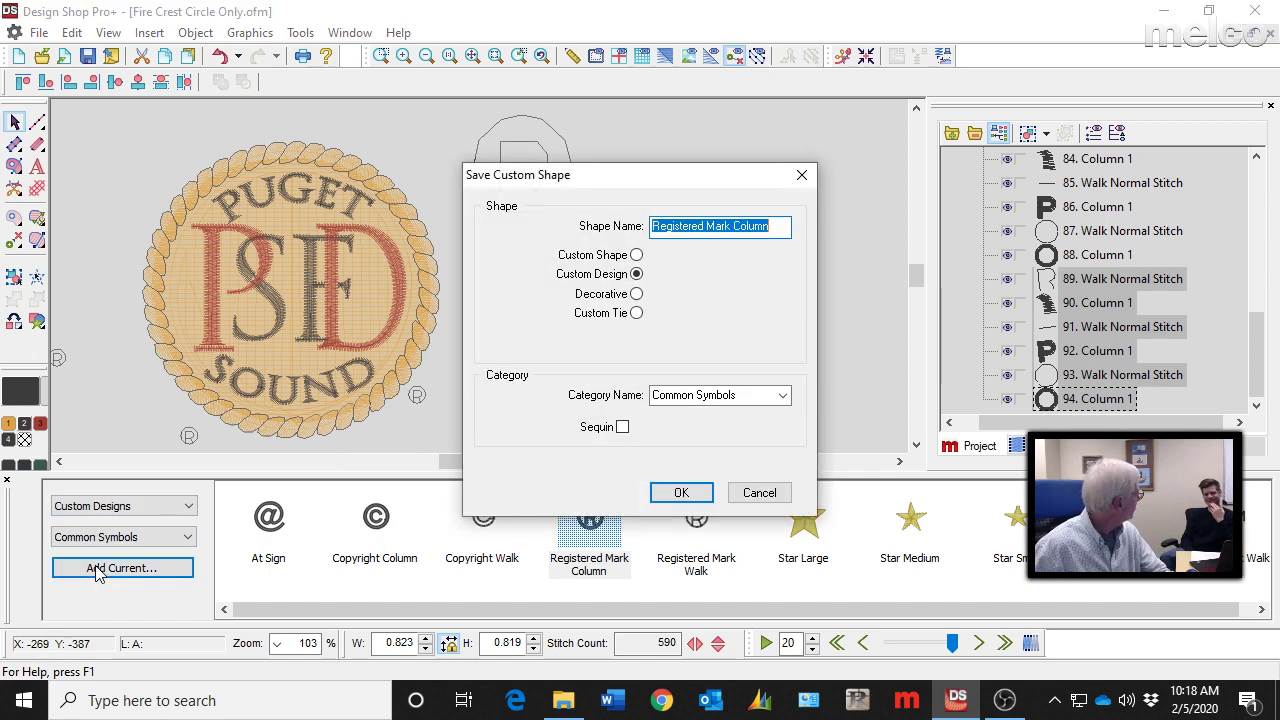
left_click(772, 494)
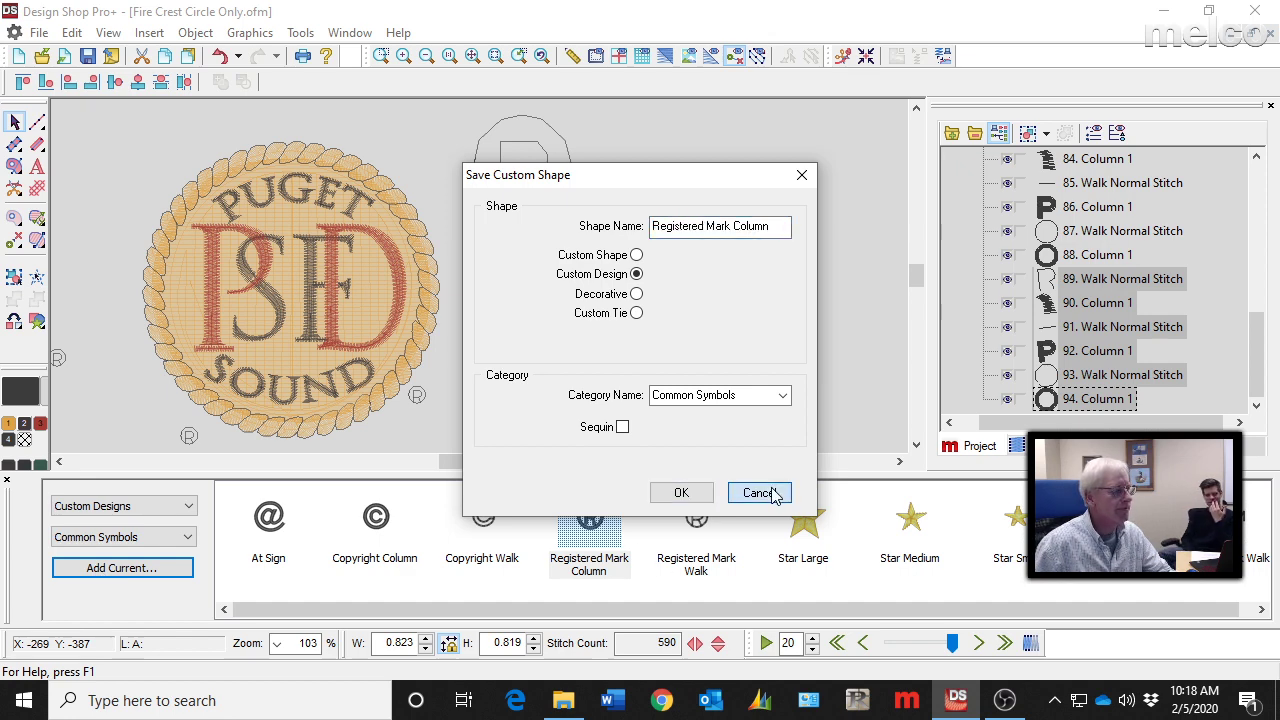
left_click(770, 494)
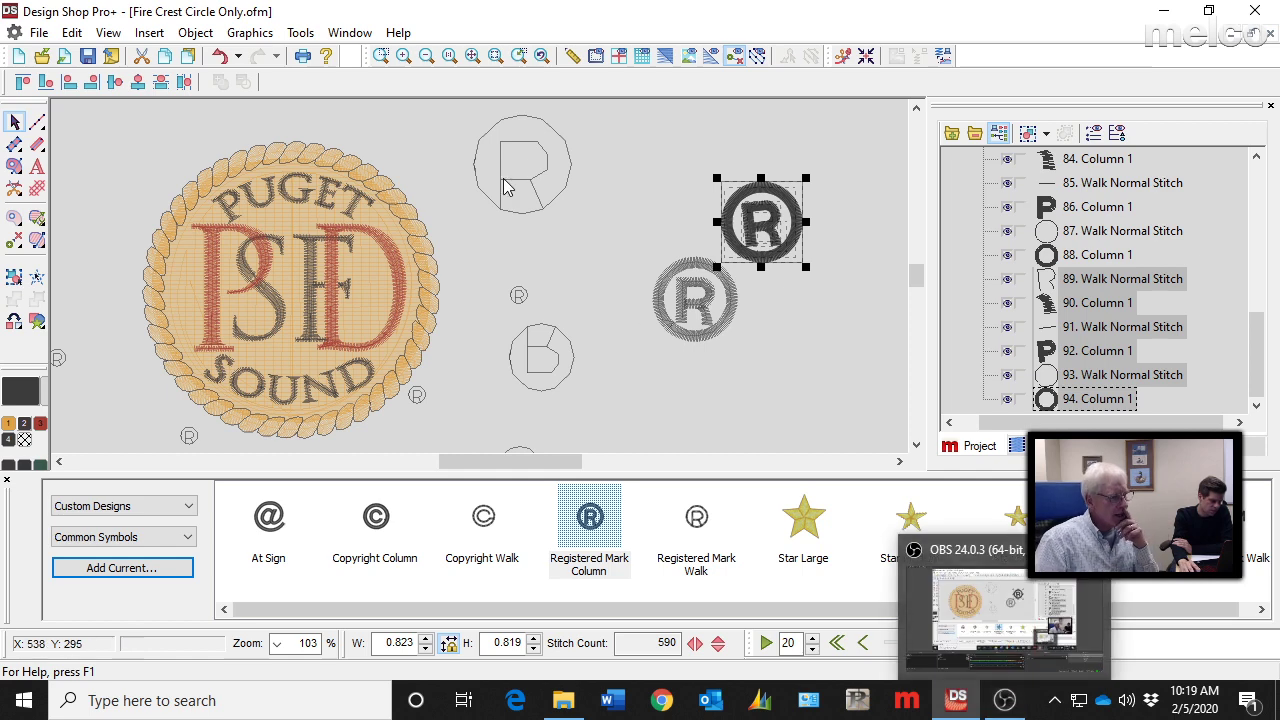
left_click(659, 381)
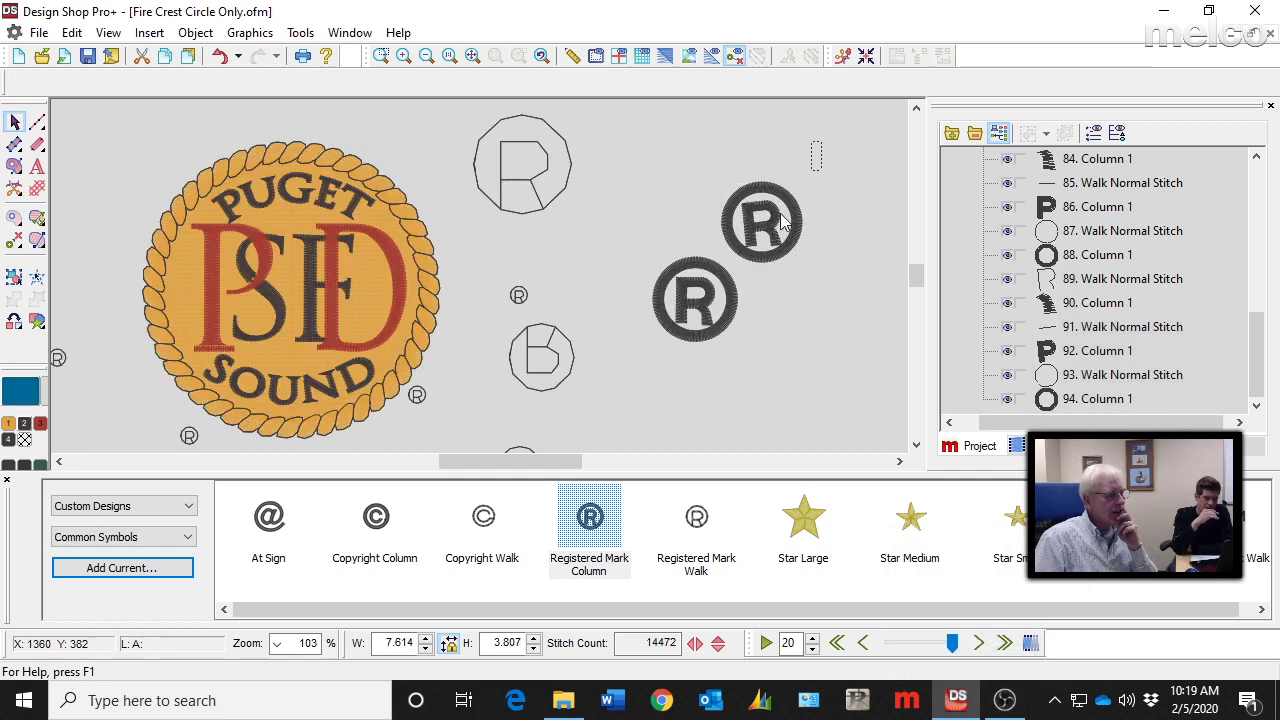
Select the whole tilted Registered Mark Column symbol and name it "Reg test" for saving as a custom shape
left_click_drag(821, 141, 706, 290)
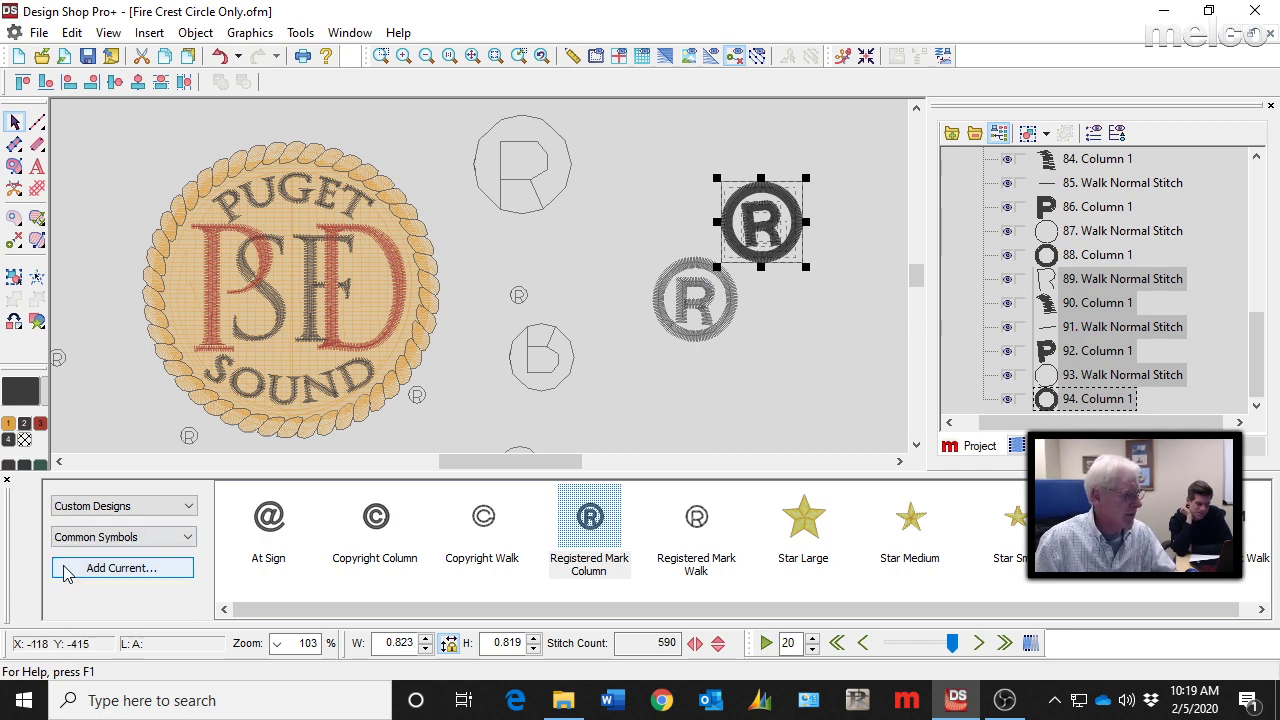
right_click(783, 224)
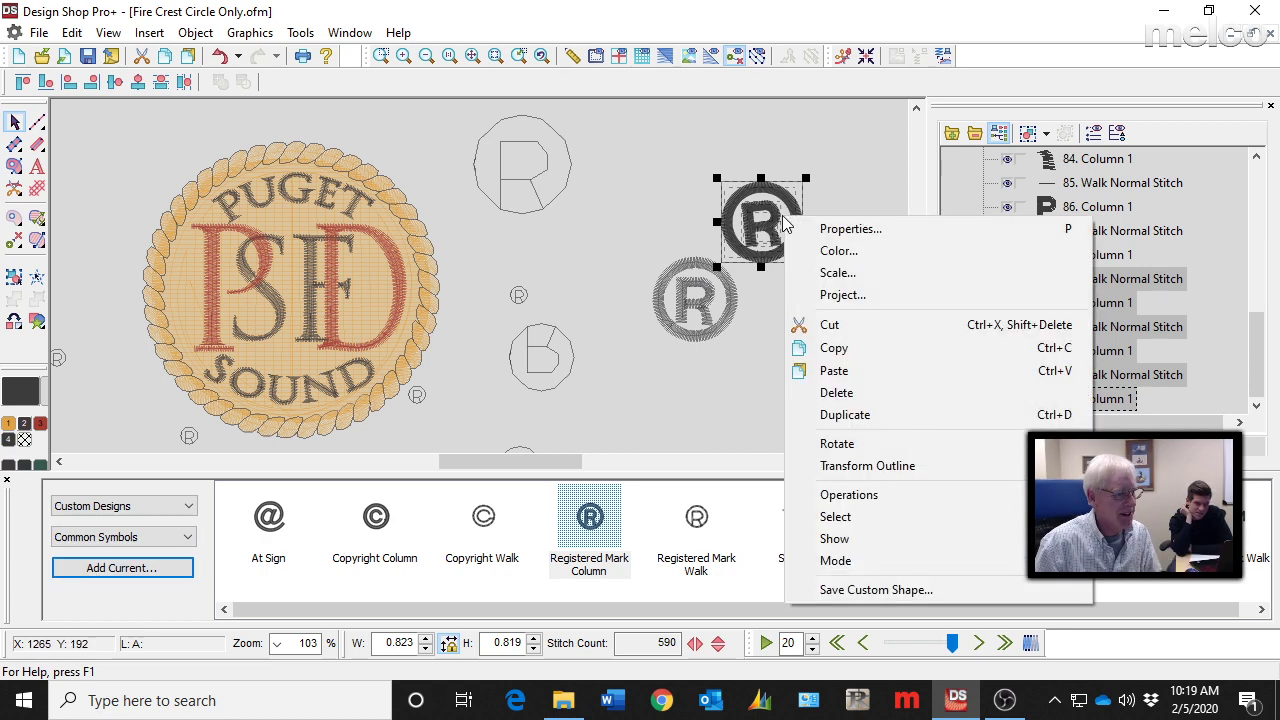
left_click(836, 589)
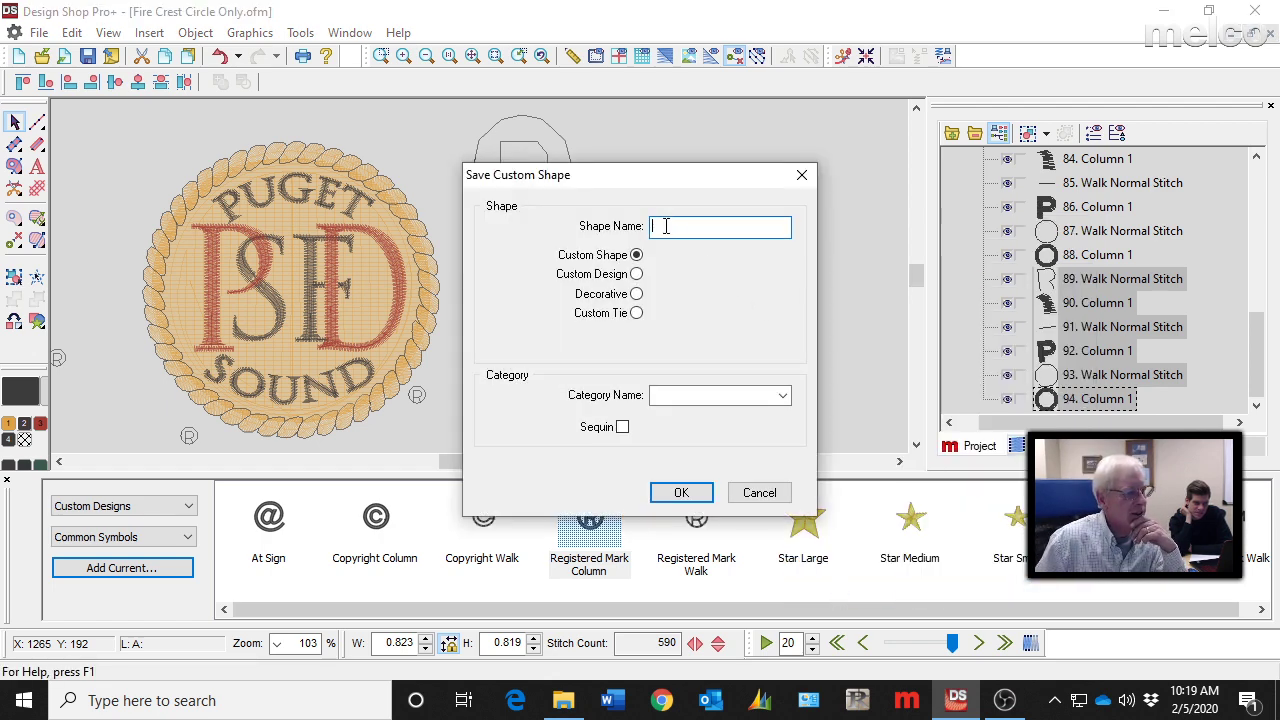
type("R")
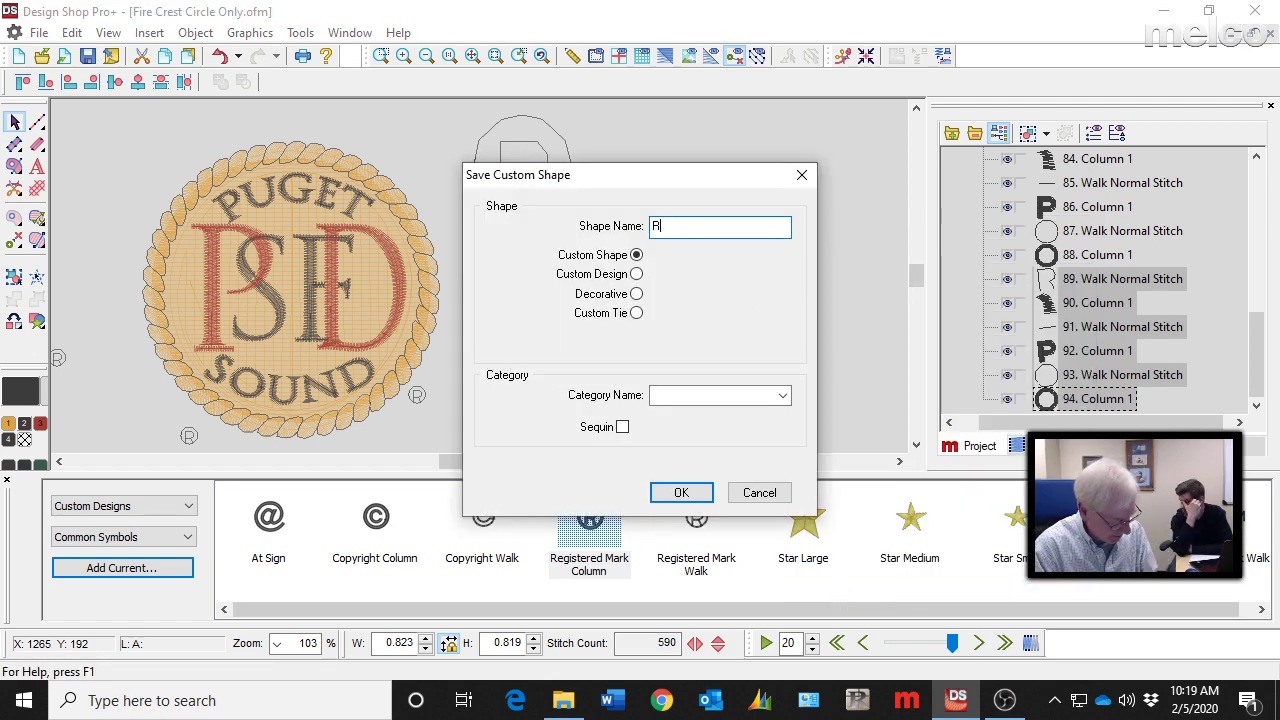
type("eg test")
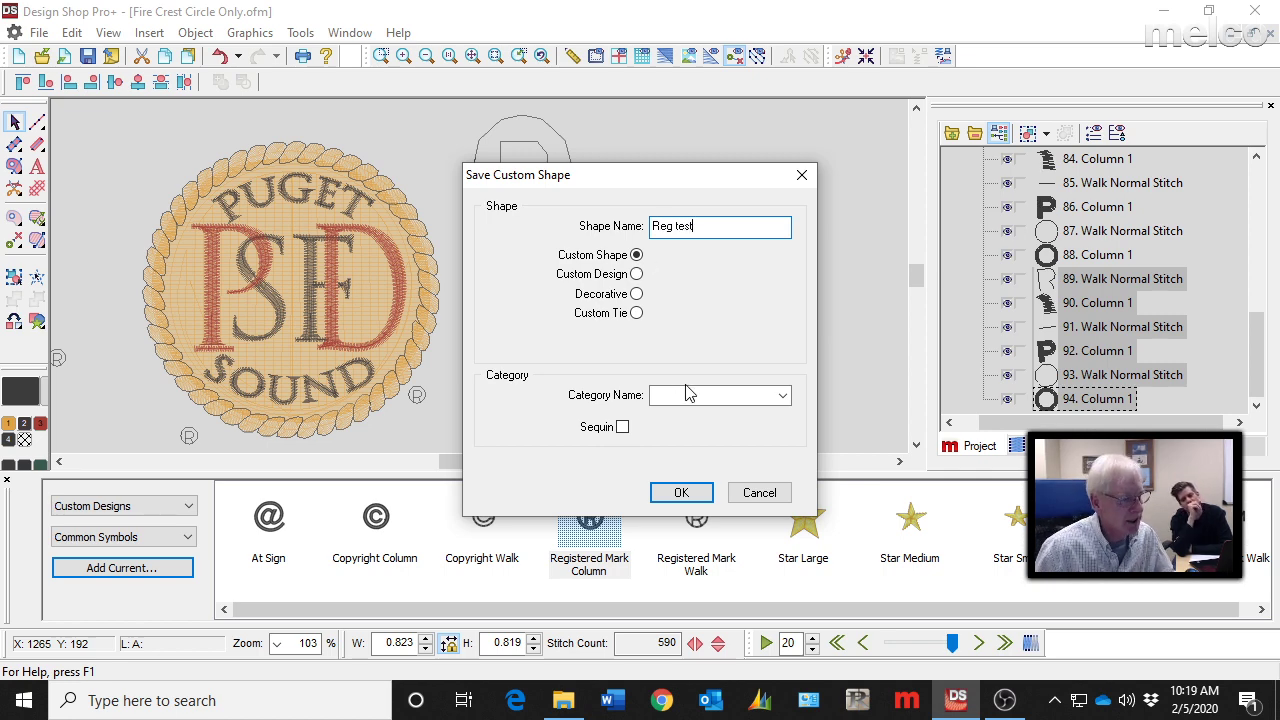
Set the shape's type to Custom Design, enter the new category "Reg marks", and save it to the library
left_click(785, 398)
left_click(785, 398)
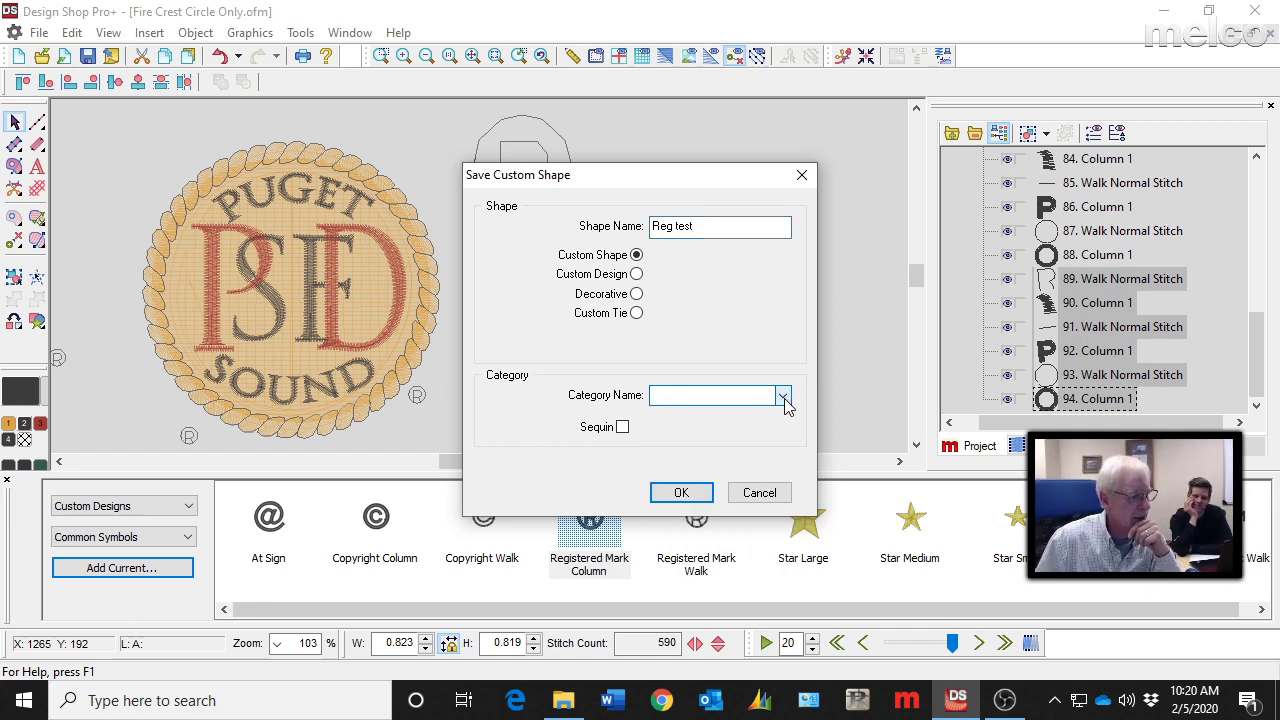
left_click(635, 274)
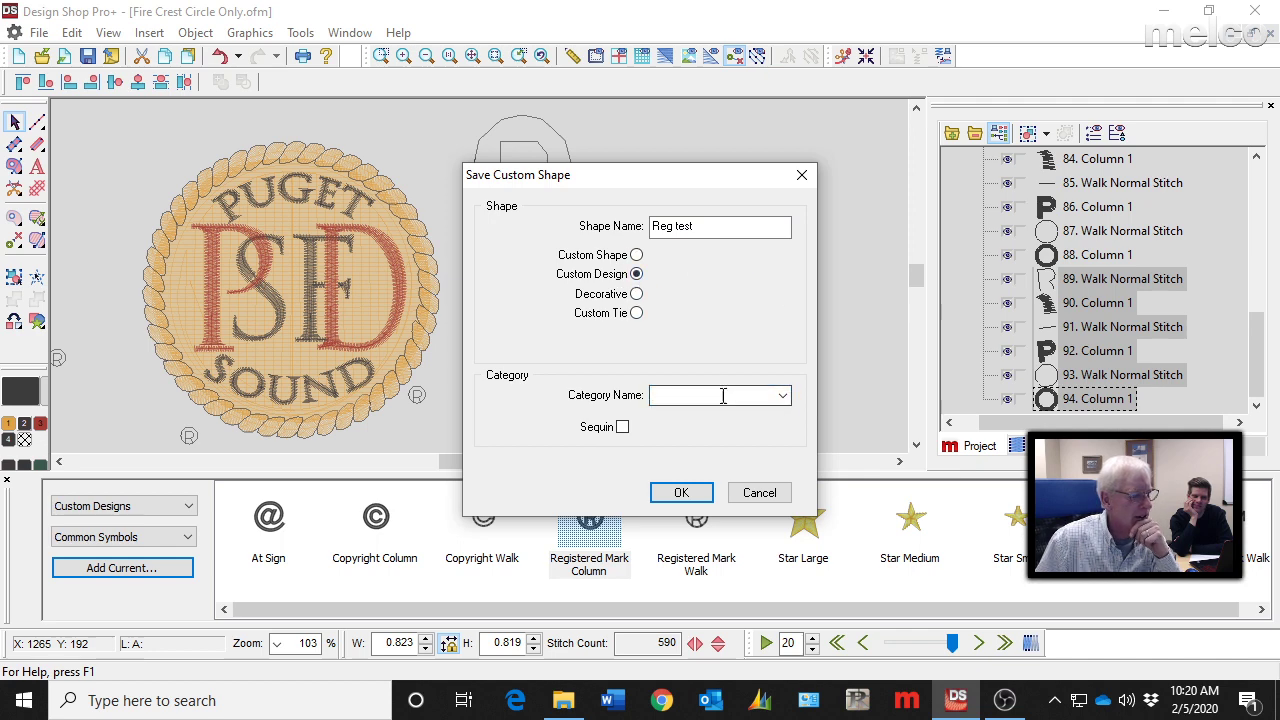
left_click(783, 397)
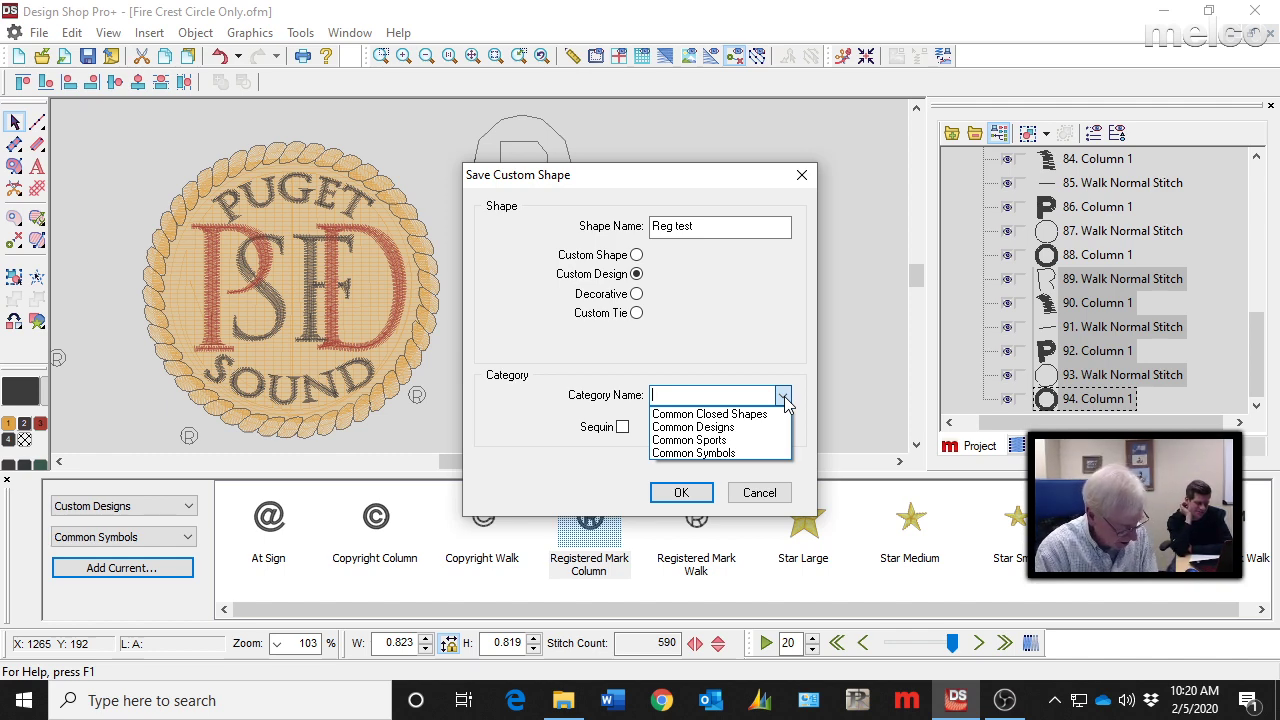
type("Reg ma")
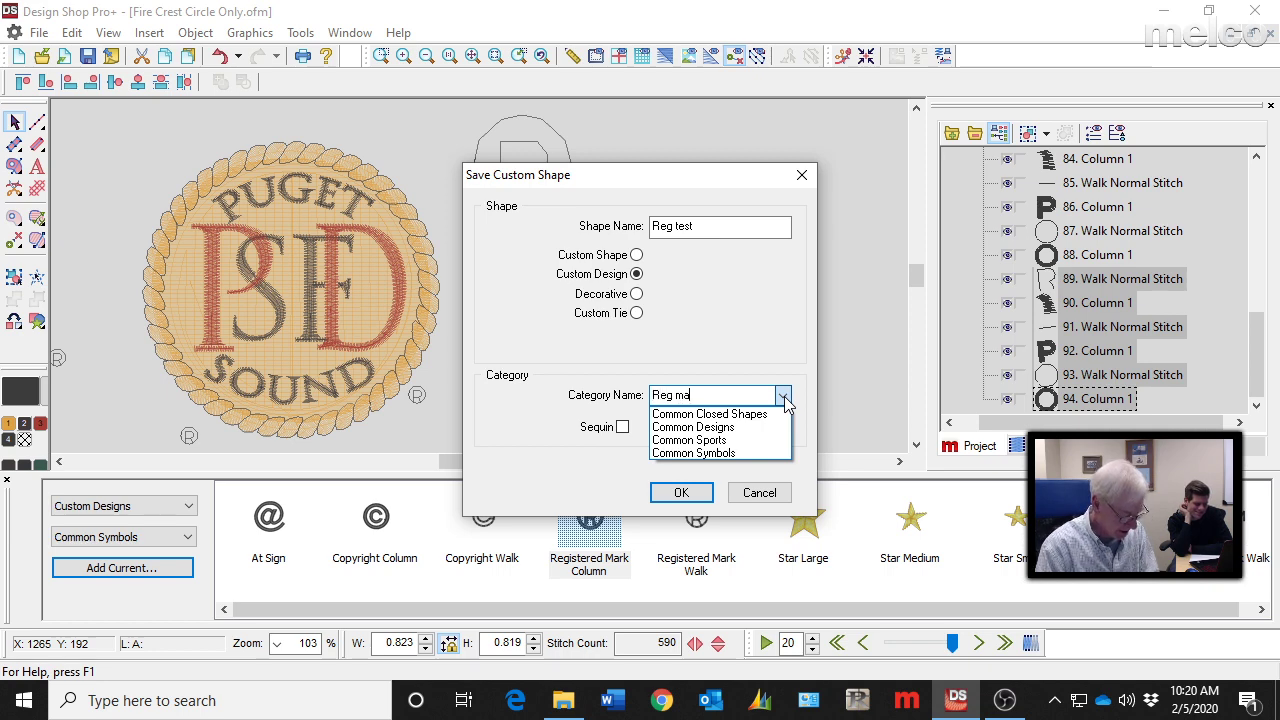
type("rks")
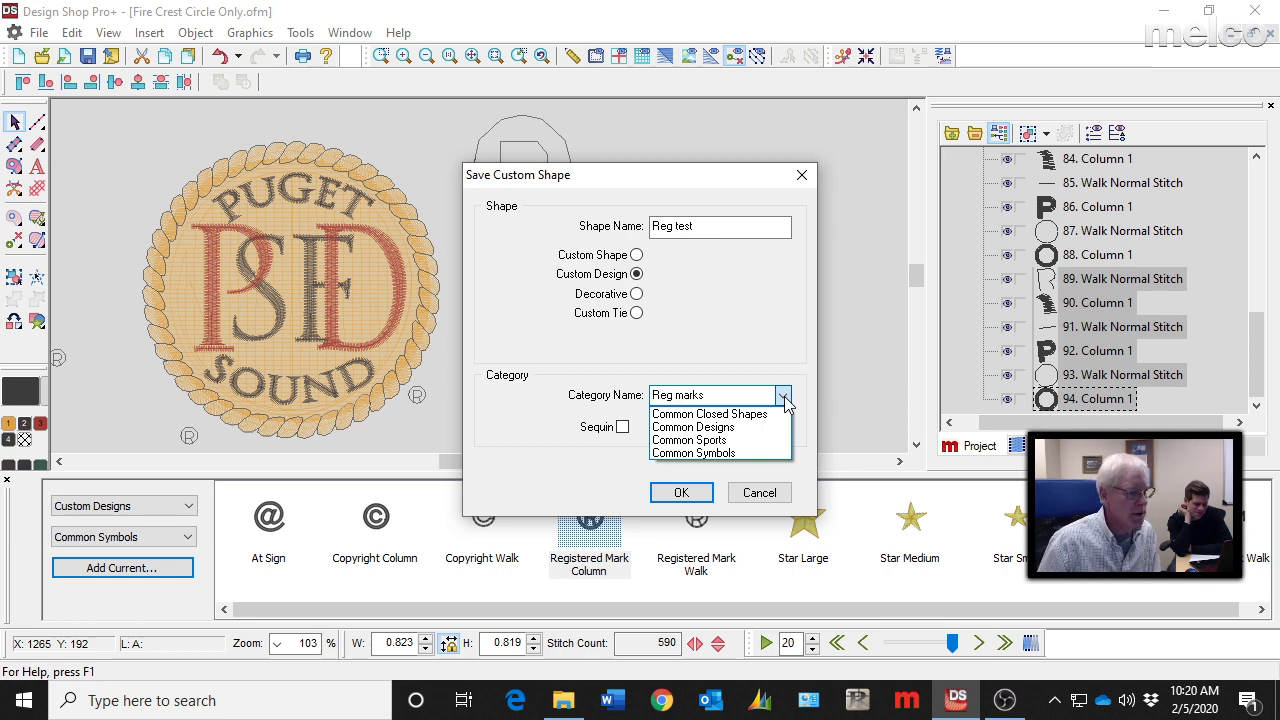
left_click(701, 276)
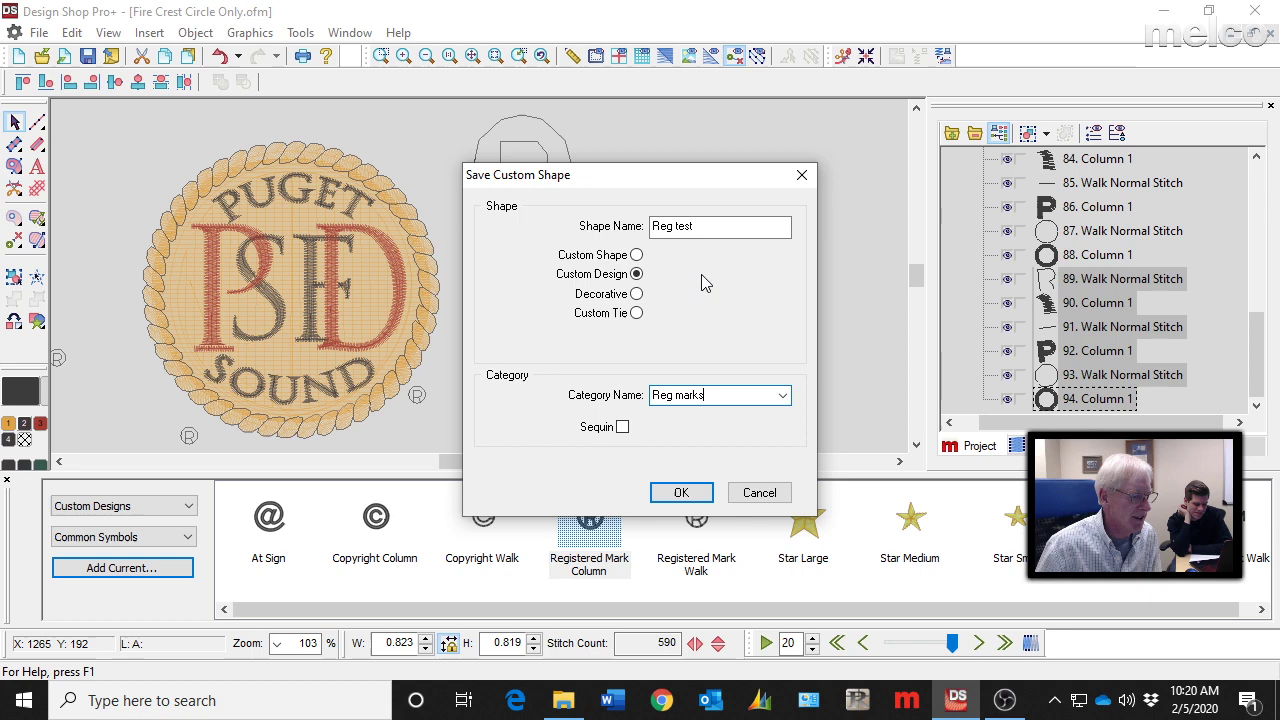
left_click(684, 496)
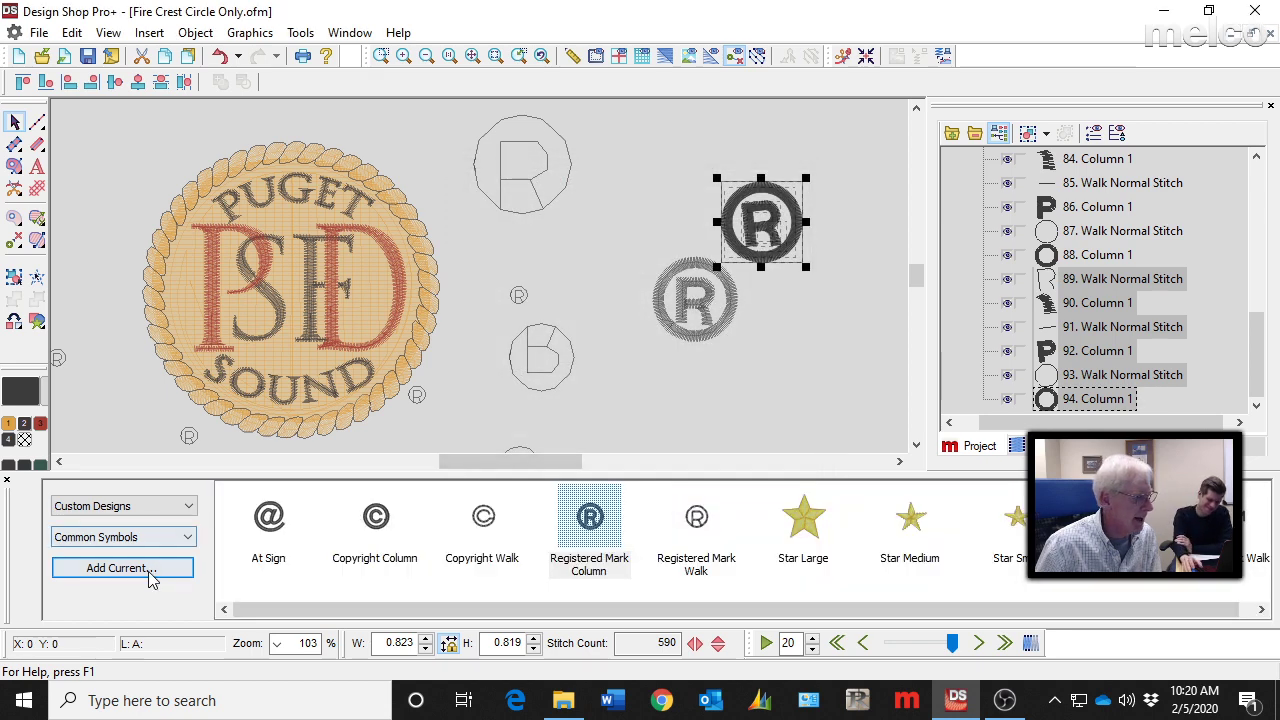
Check the custom design categories for Reg marks, and view the edit and delete options of the library's Registered Mark Column symbol
left_click(175, 508)
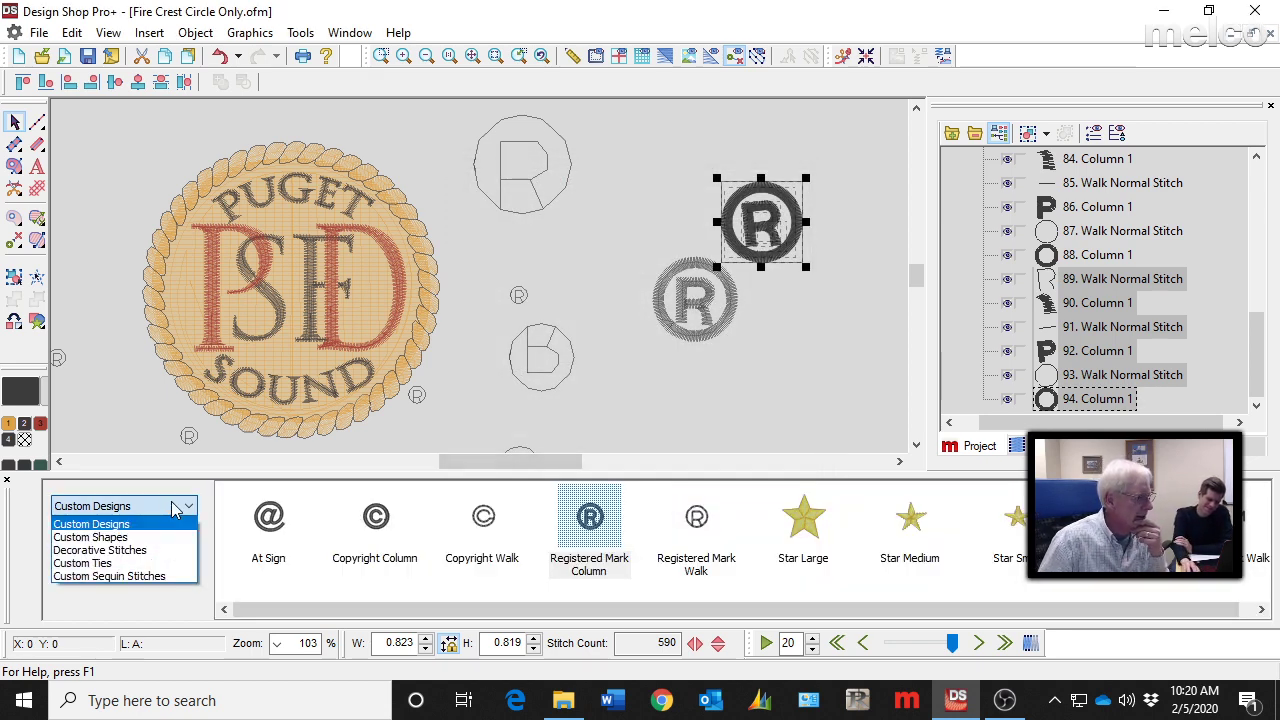
left_click(175, 508)
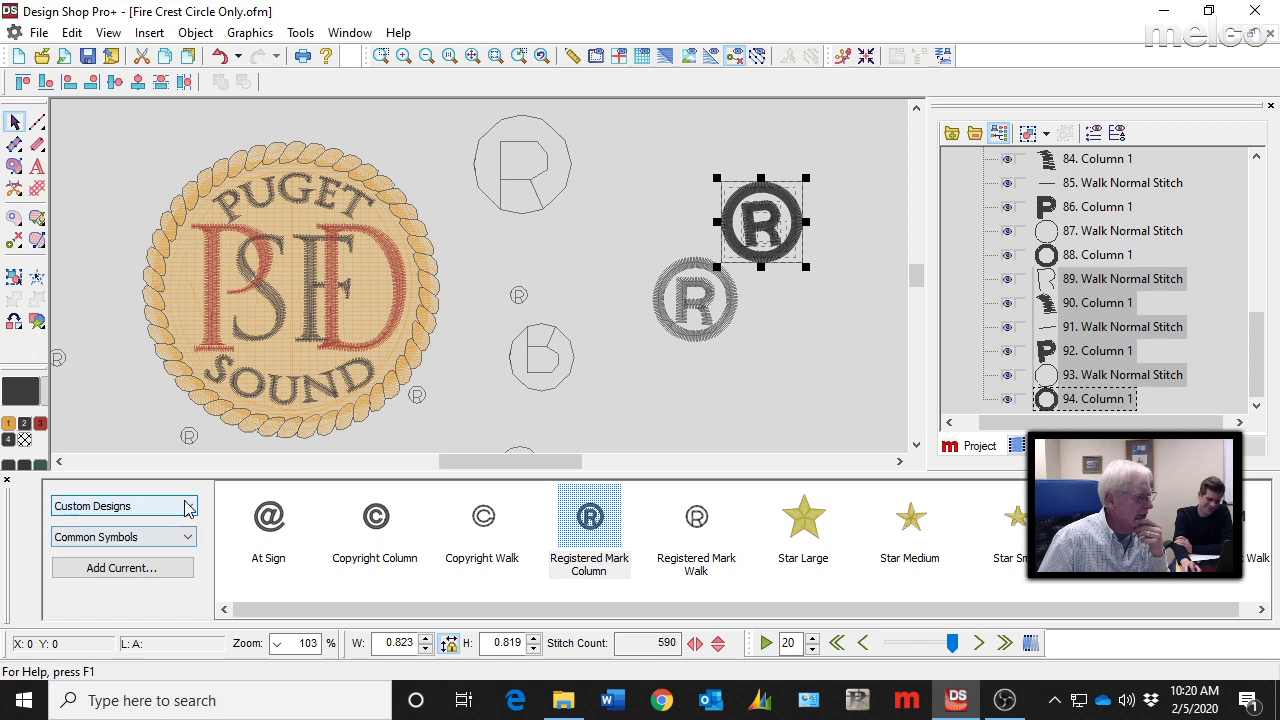
left_click(191, 536)
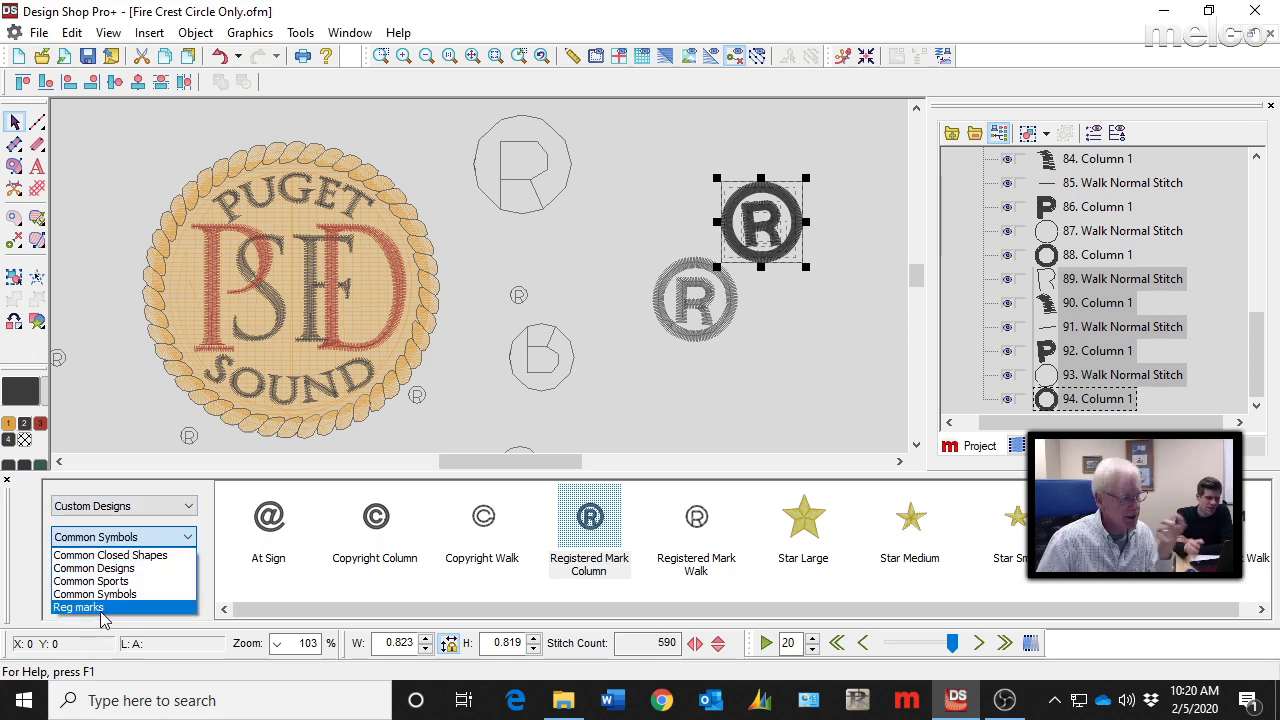
left_click(776, 355)
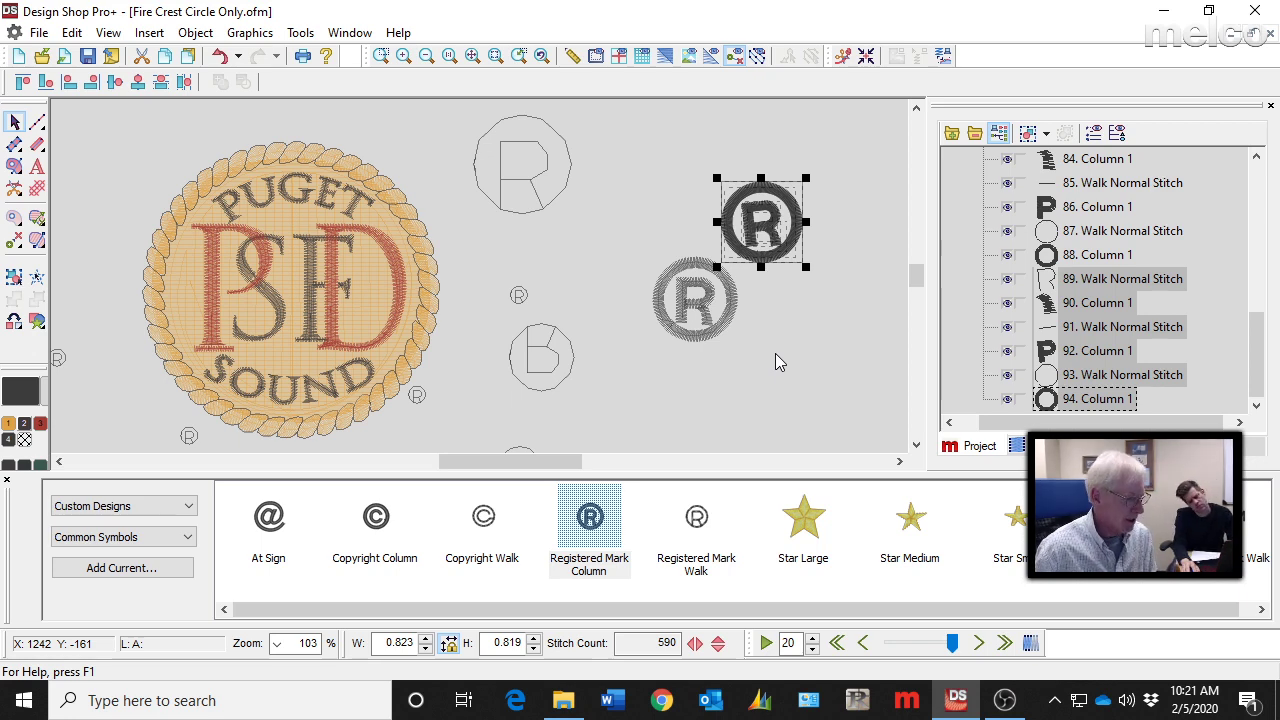
right_click(593, 515)
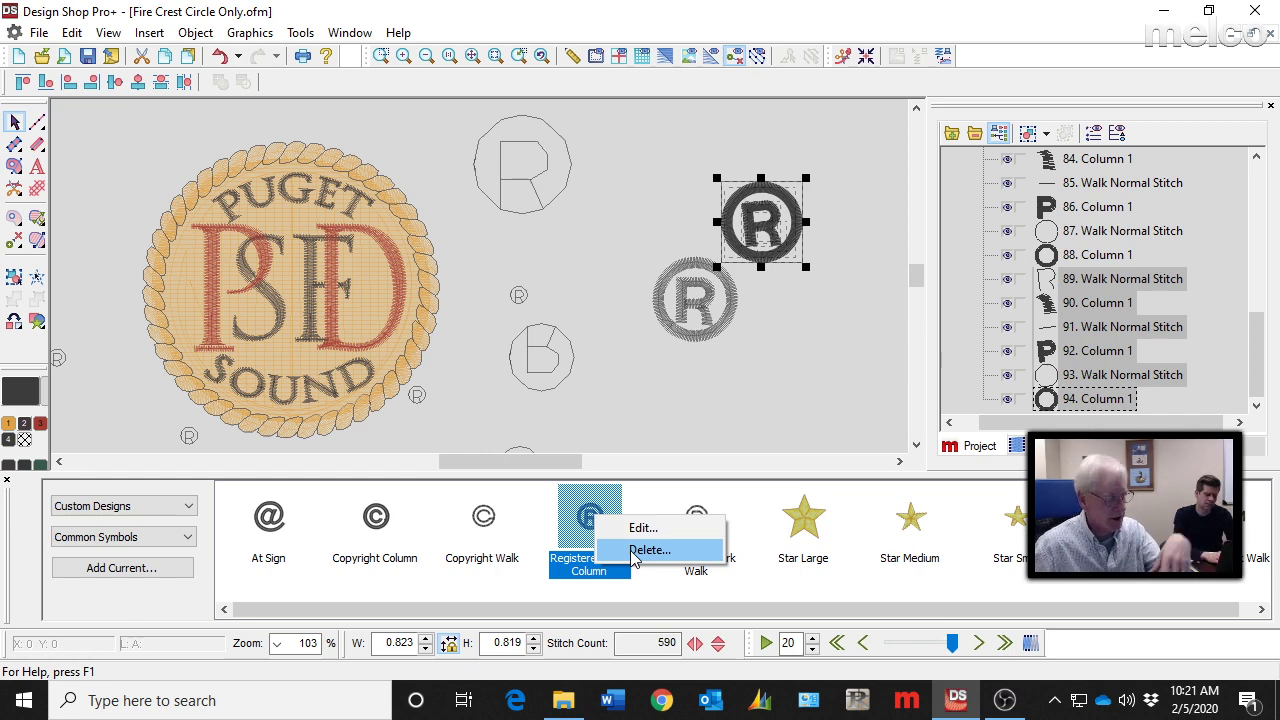
left_click(786, 366)
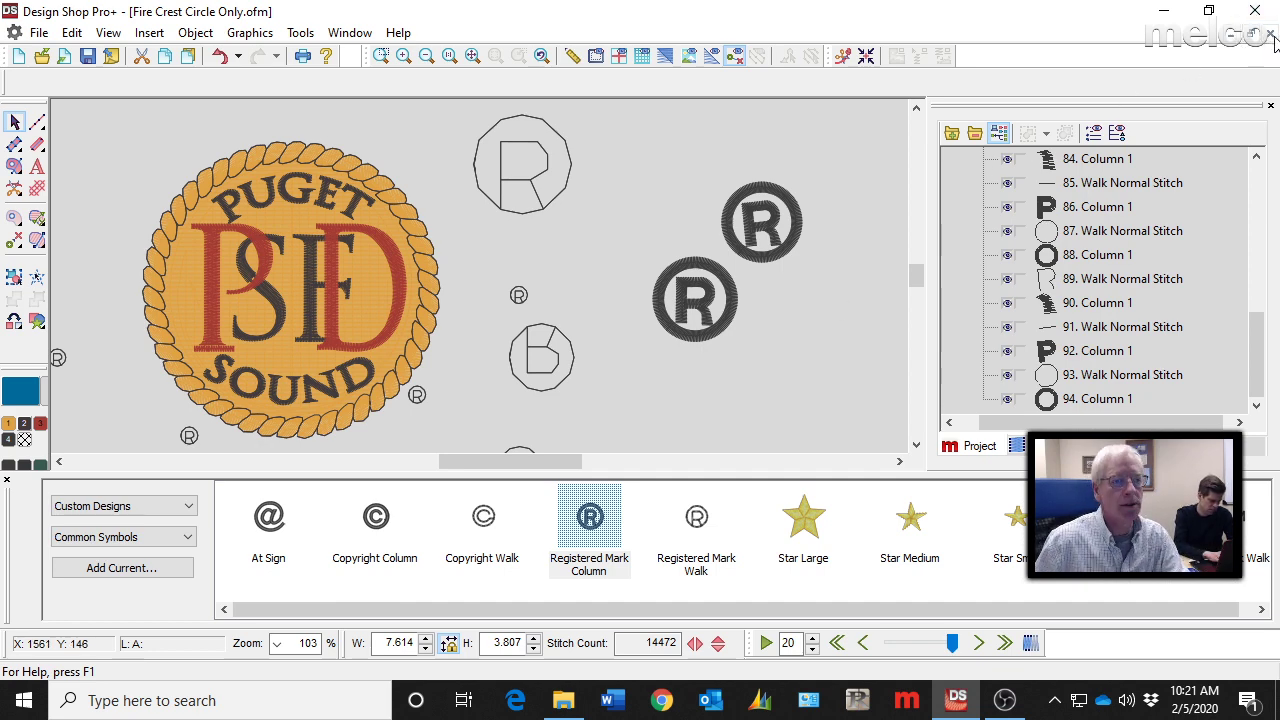
Close the Fire Crest Circle Only project without saving its changes
left_click(1255, 10)
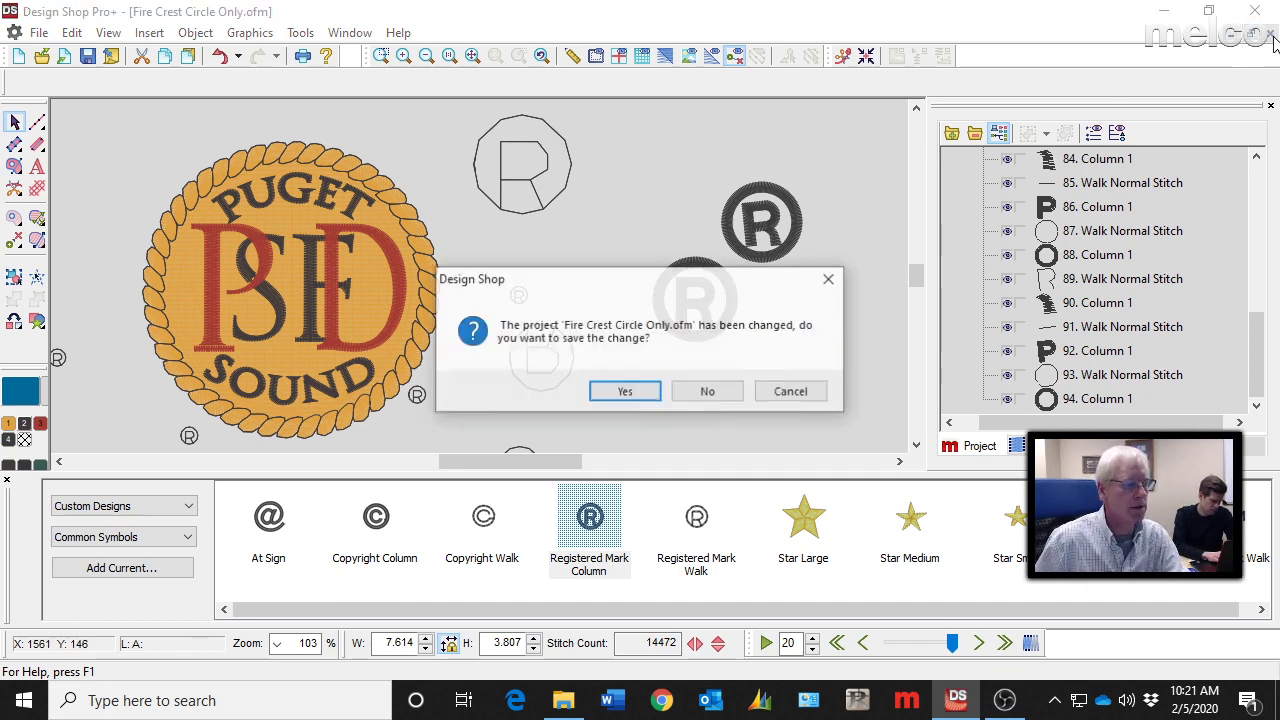
left_click(688, 398)
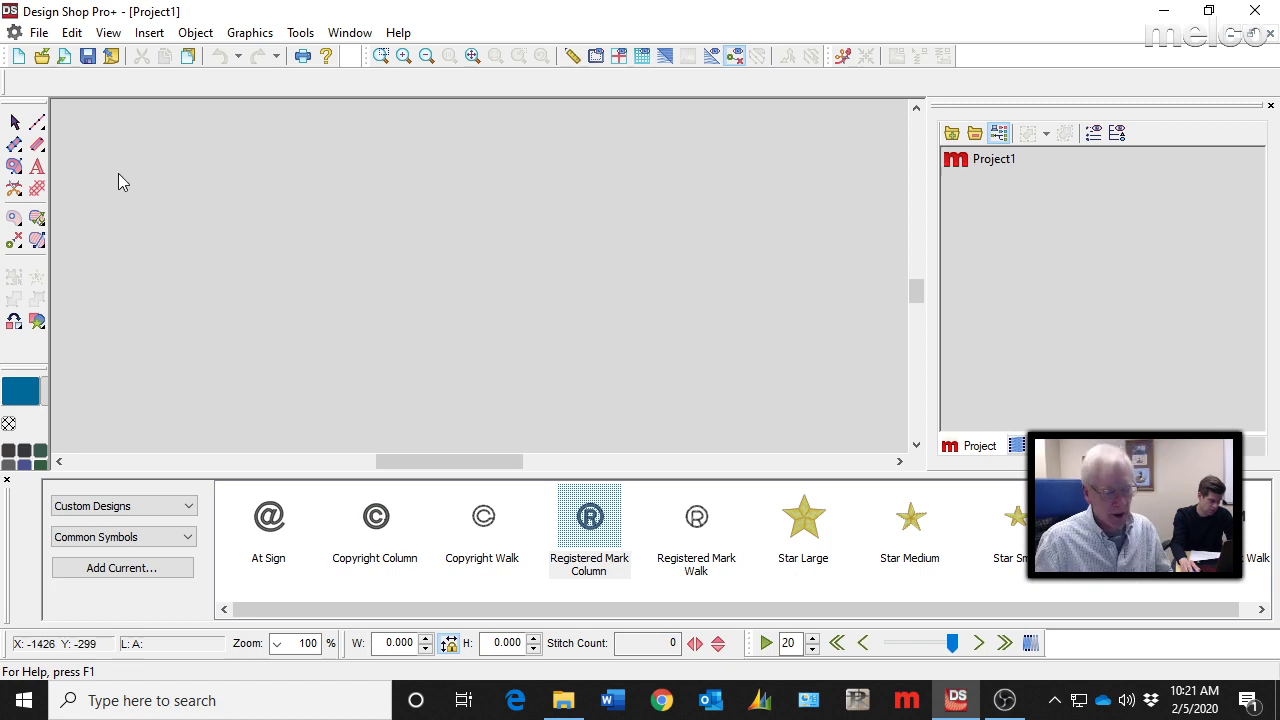
Draw a horizontal decorative walk stitch with the Diamond pattern, about 7.02 in wide, across the empty project
left_click(38, 125)
left_click(146, 84)
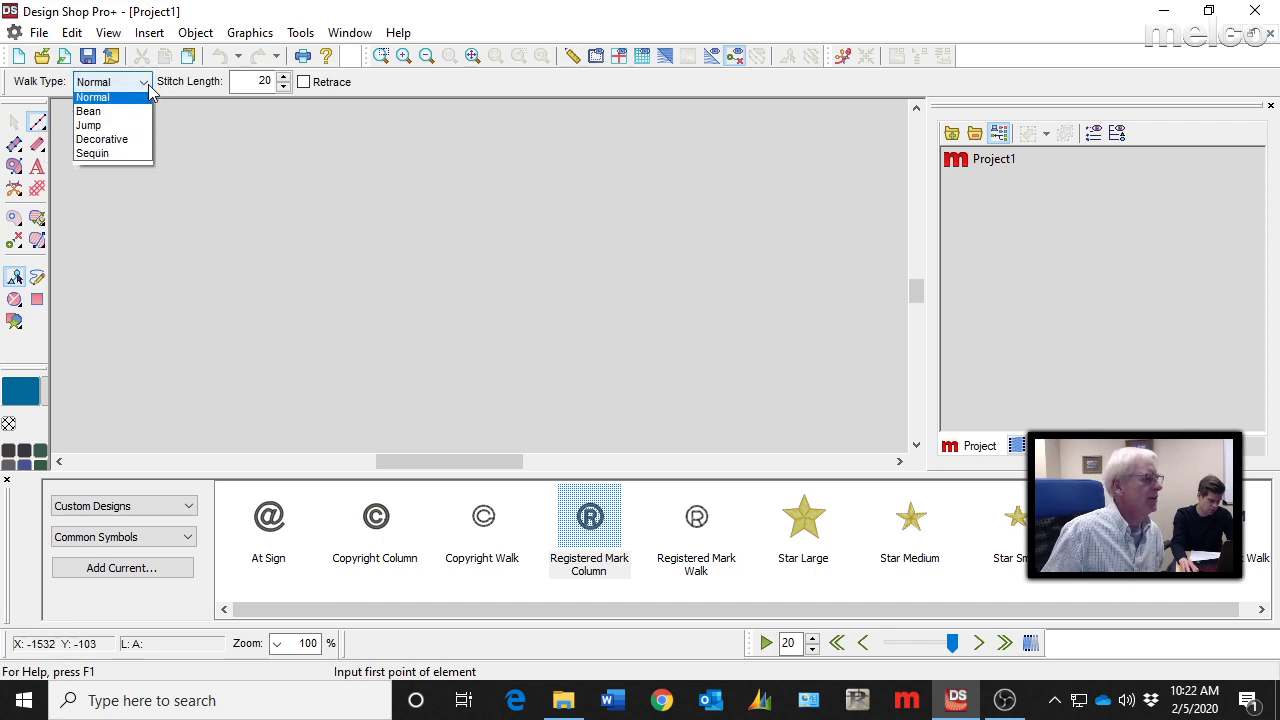
left_click(130, 139)
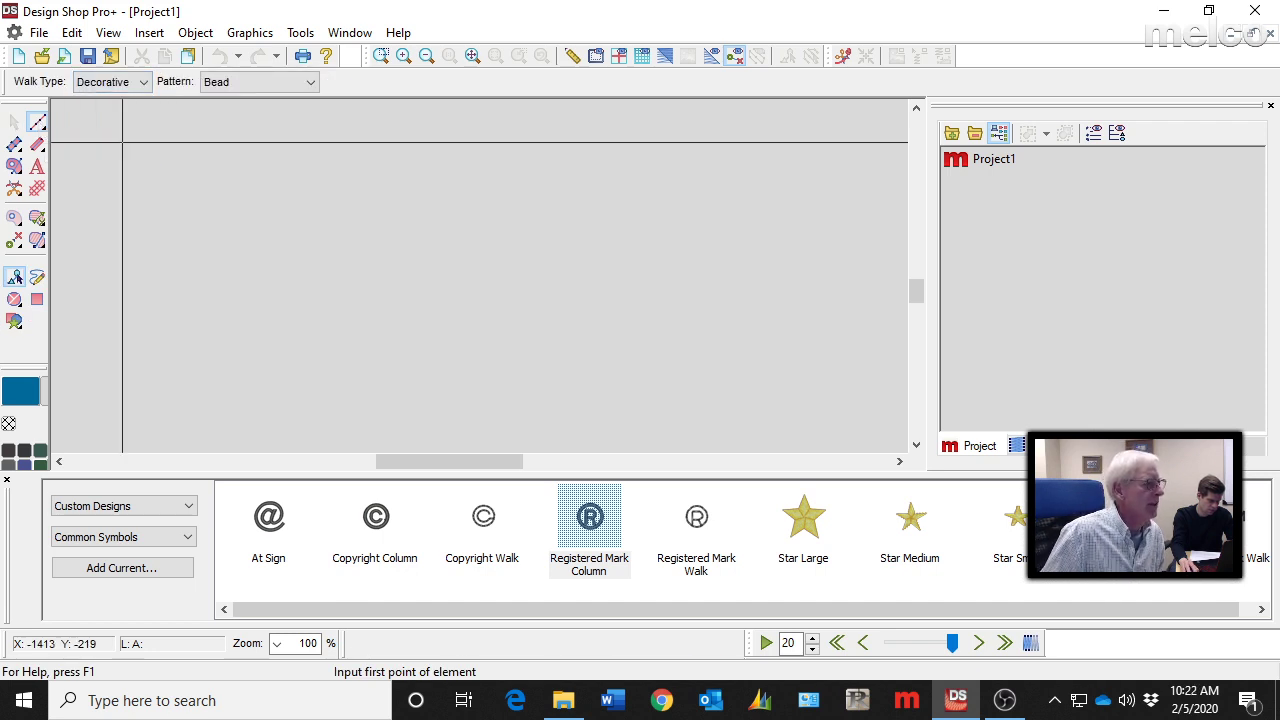
left_click(311, 84)
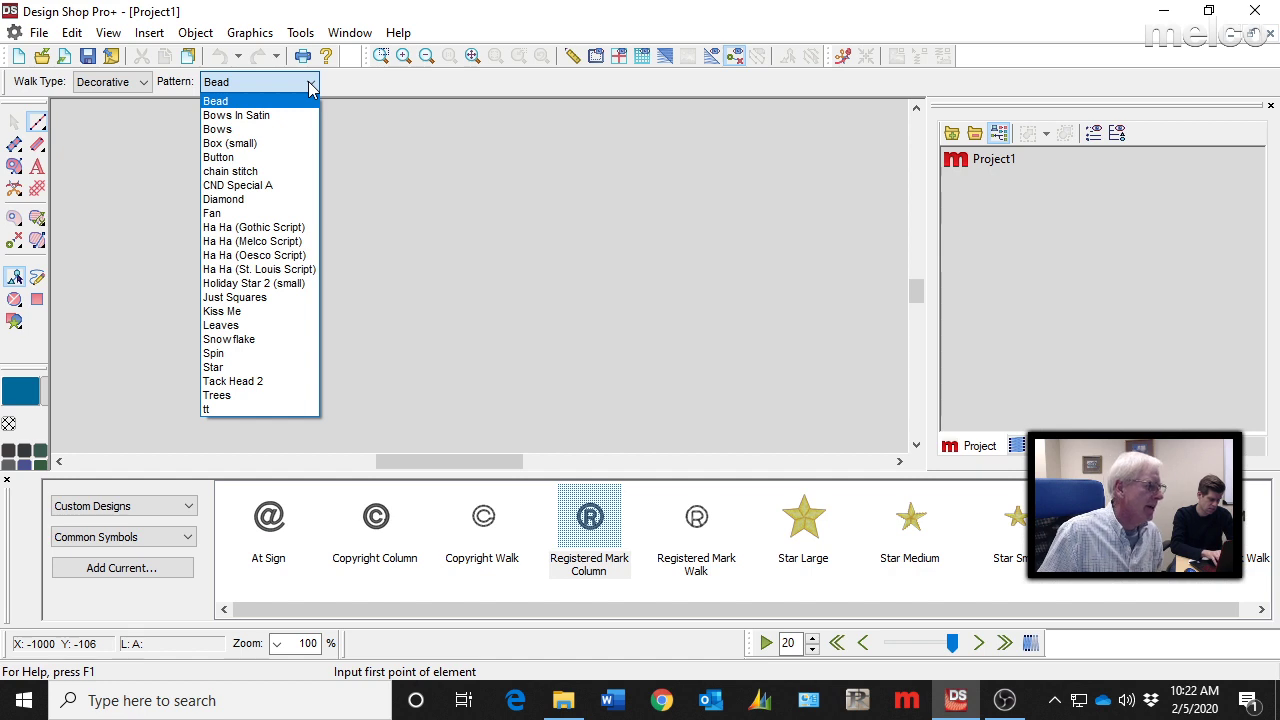
left_click(282, 199)
left_click(177, 260)
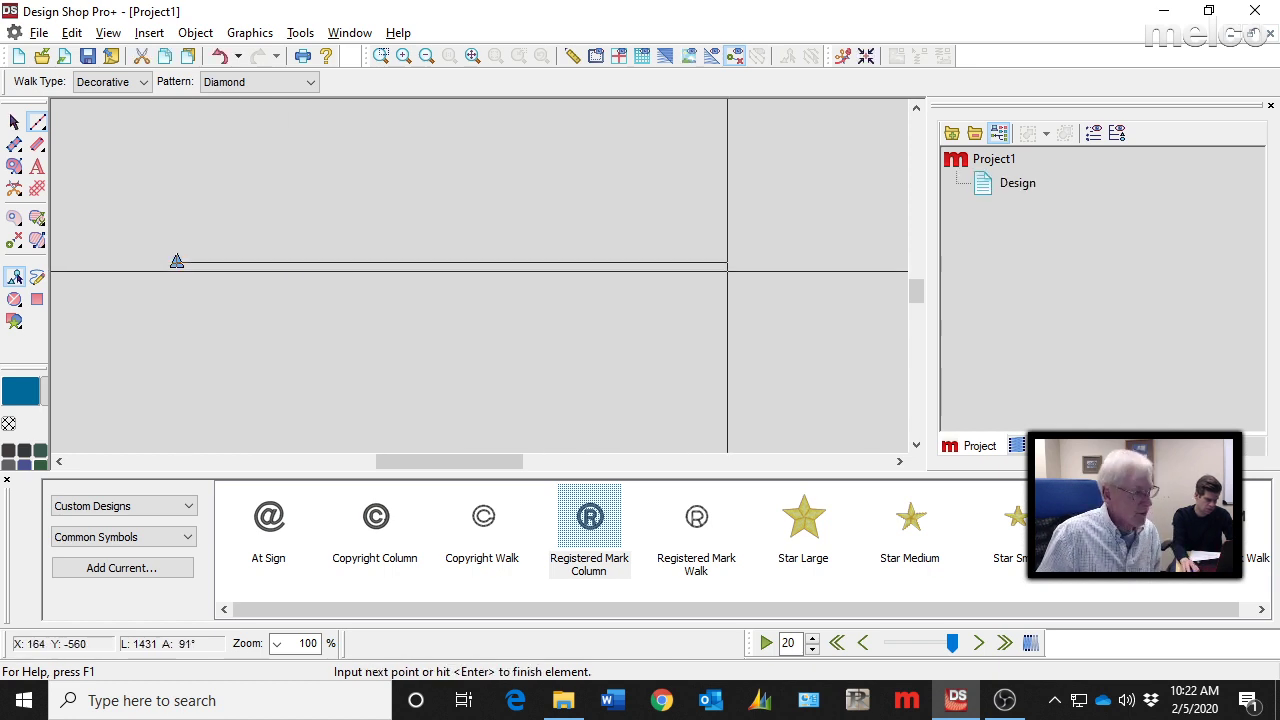
left_click(851, 262)
key("Return")
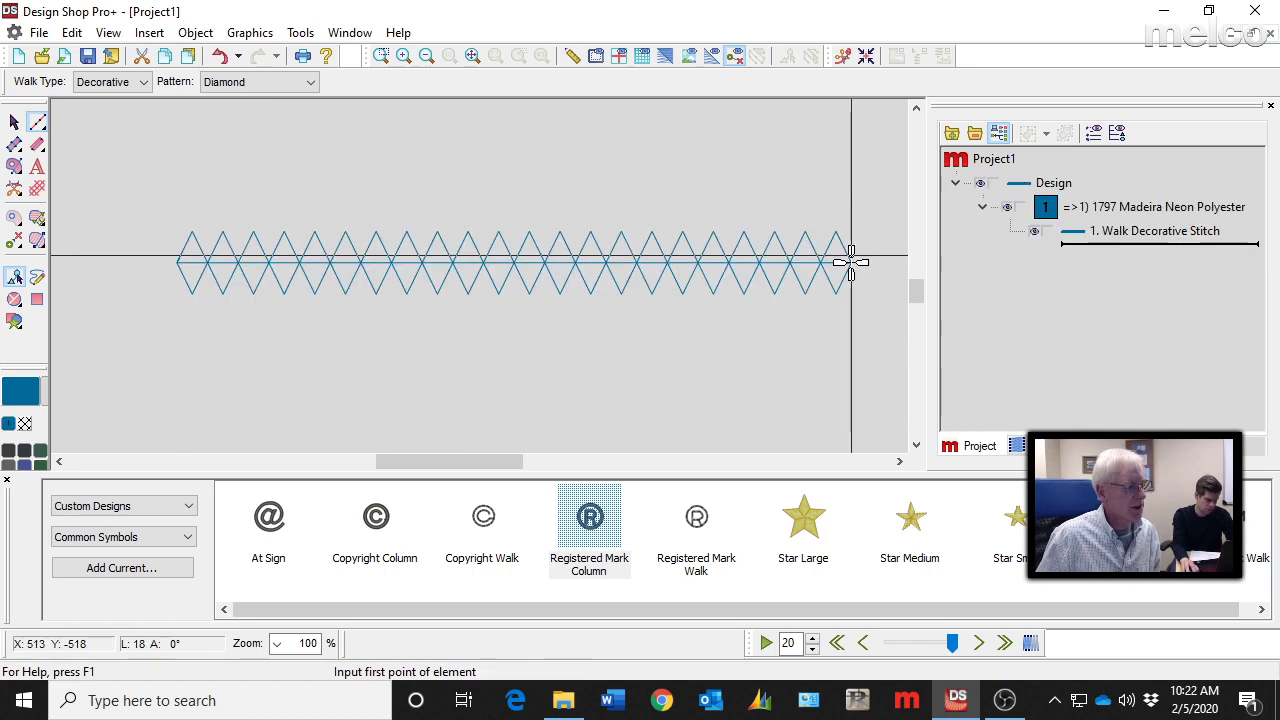
scroll(851, 262, "up", 1)
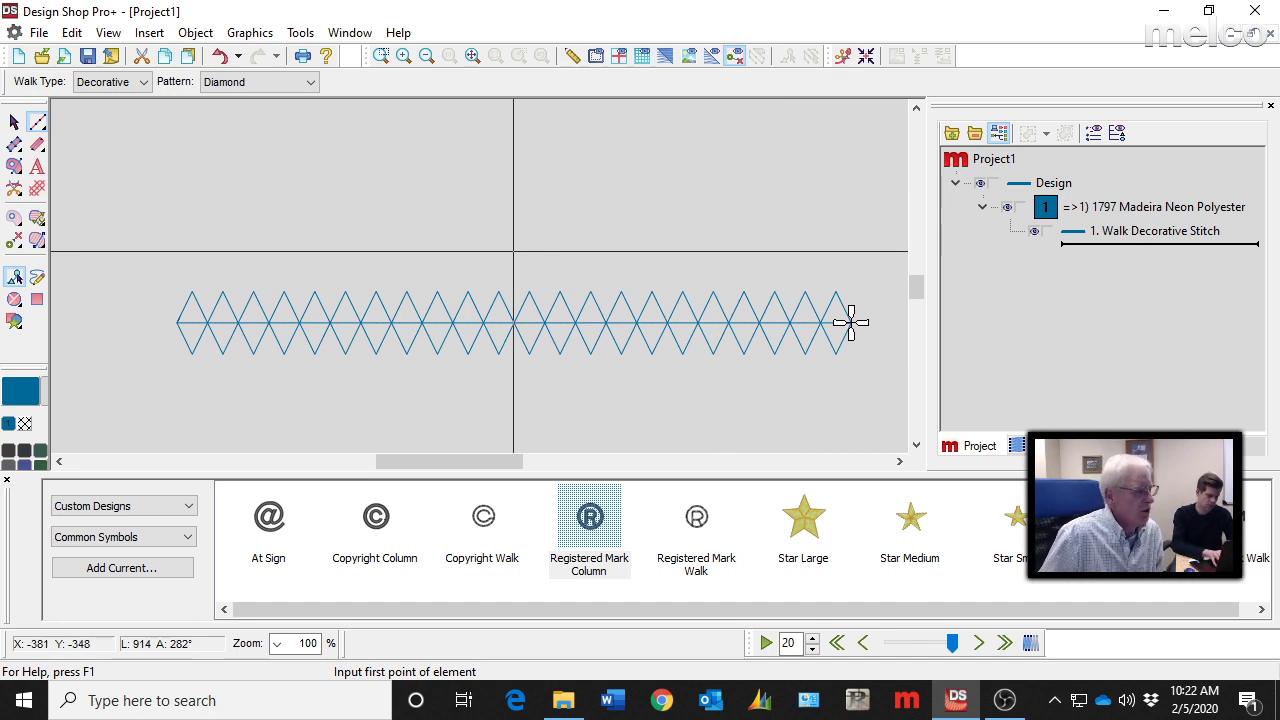
Switch the custom library from Custom Designs to Decorative Stitches and look over the saved patterns
left_click(84, 508)
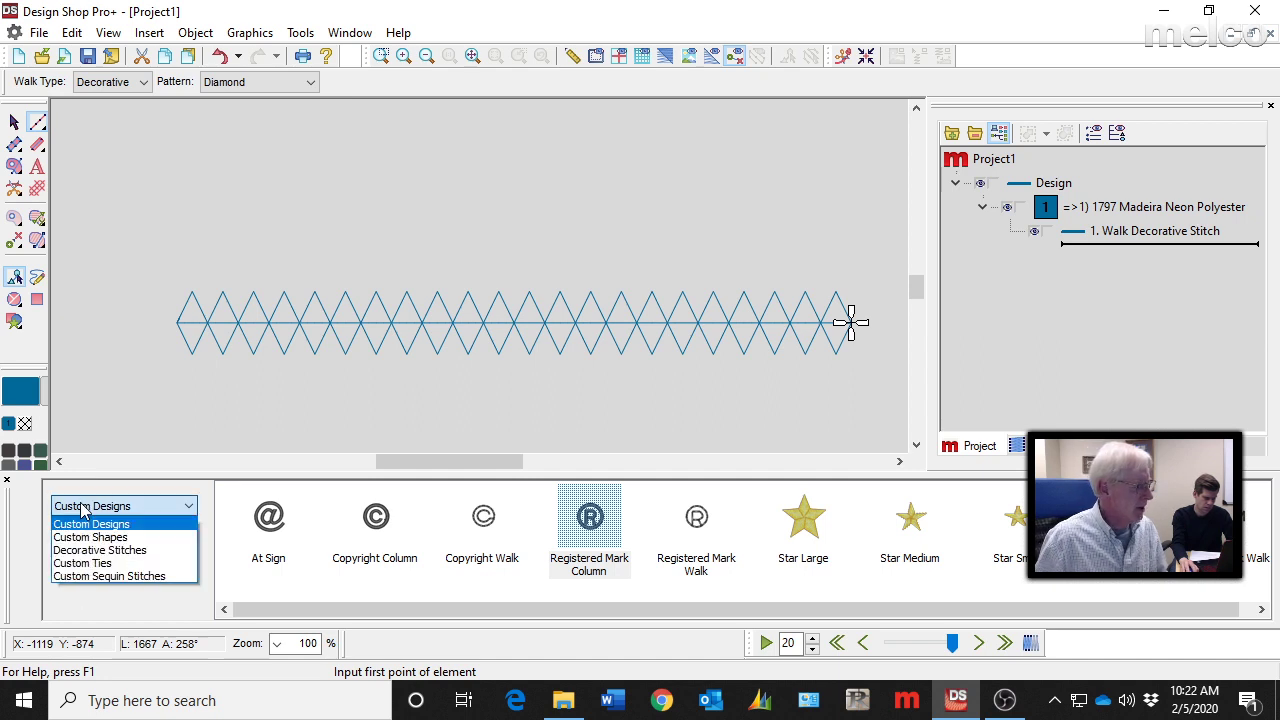
left_click(143, 551)
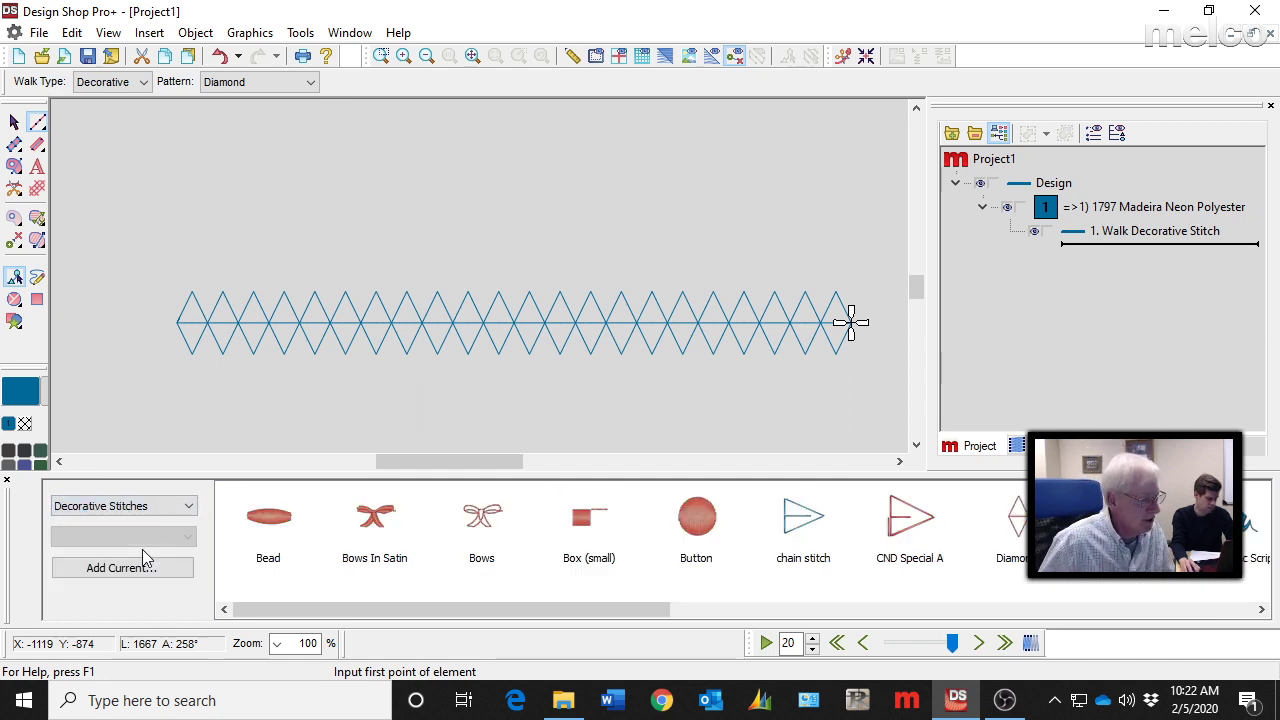
left_click_drag(418, 604, 314, 603)
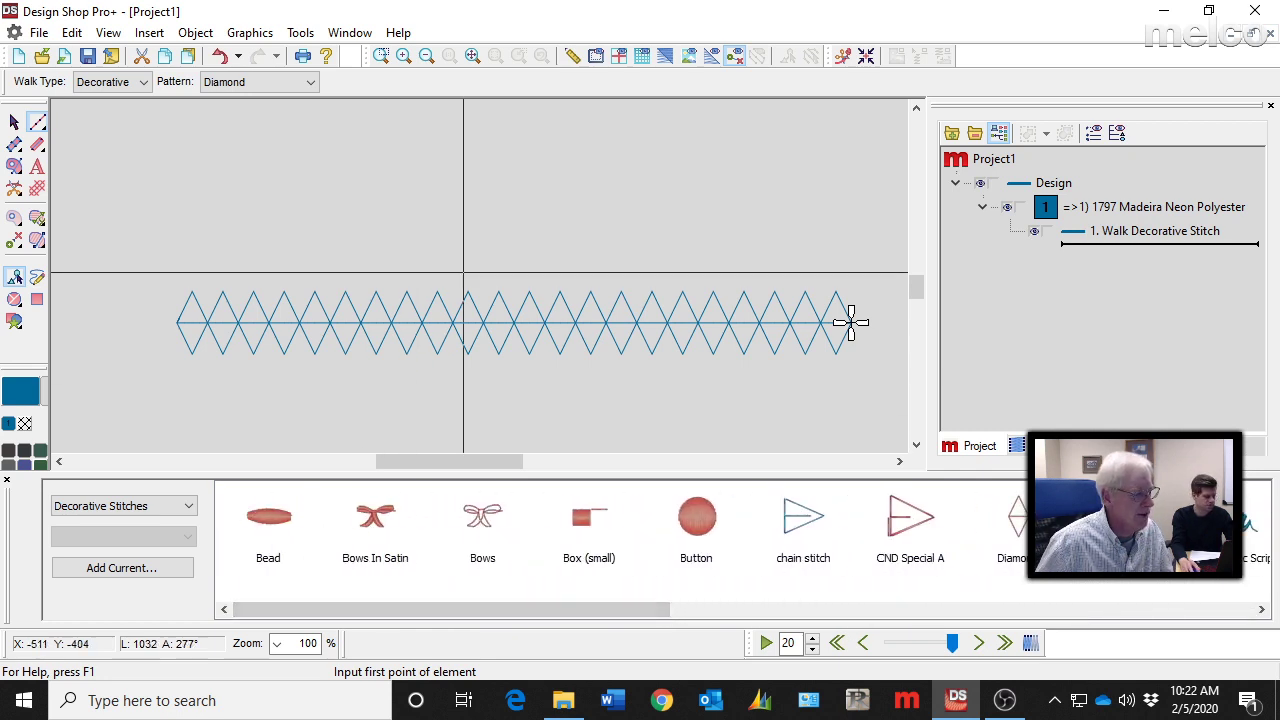
Leave the walk input and delete the diamond decorative stitch line
key("Escape")
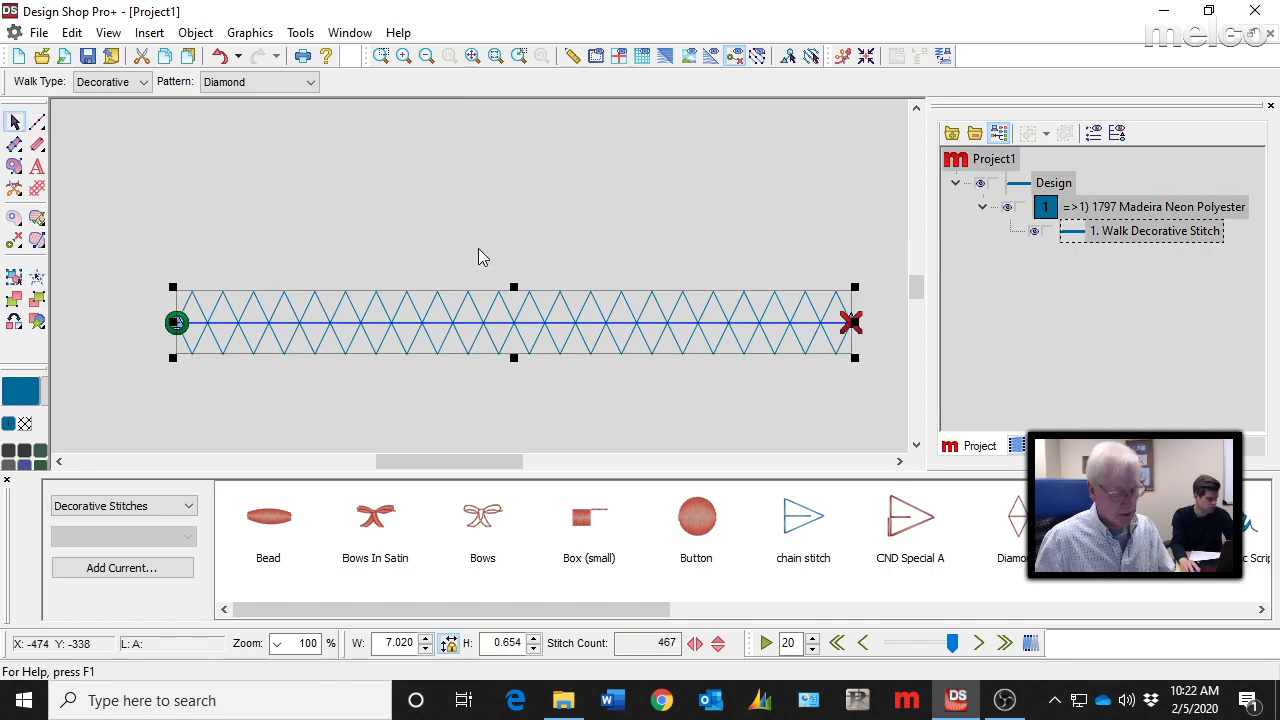
key("Delete")
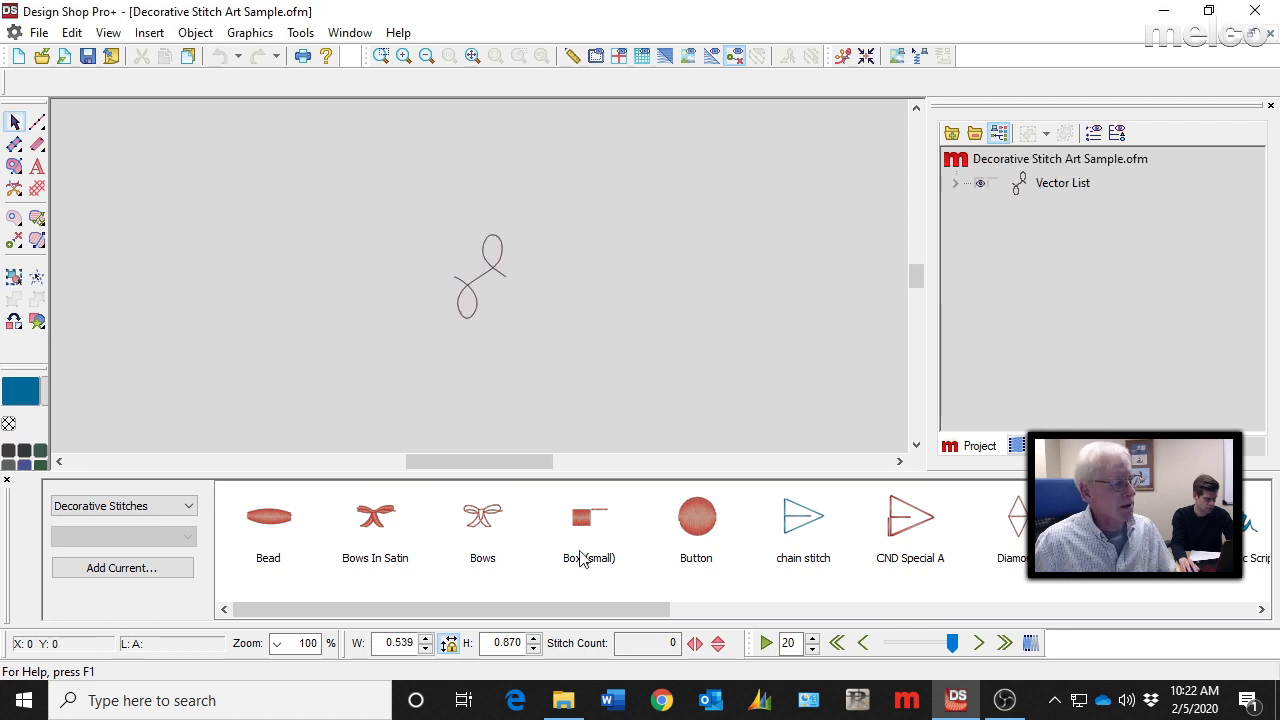
Display the centre axes and the grid over the double-loop vector artwork, checking the hoop outline and hiding it again
left_click(955, 185)
left_click(955, 185)
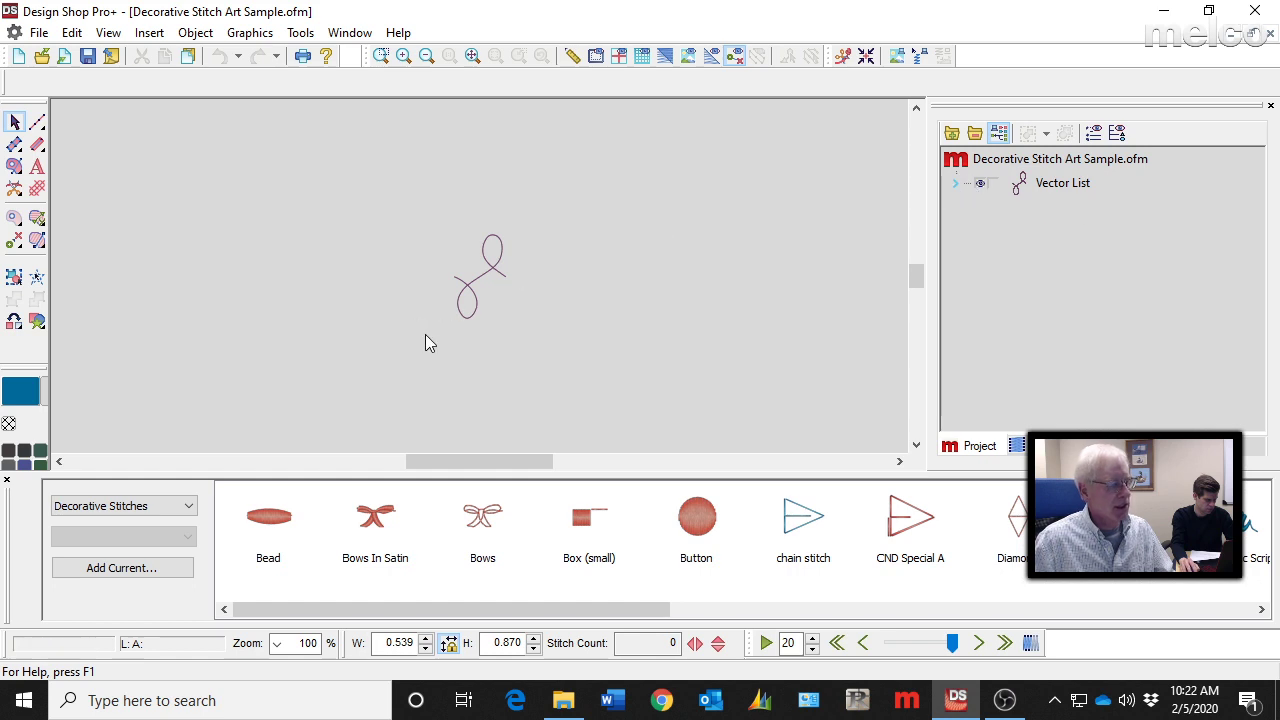
scroll(461, 275, "up", 5)
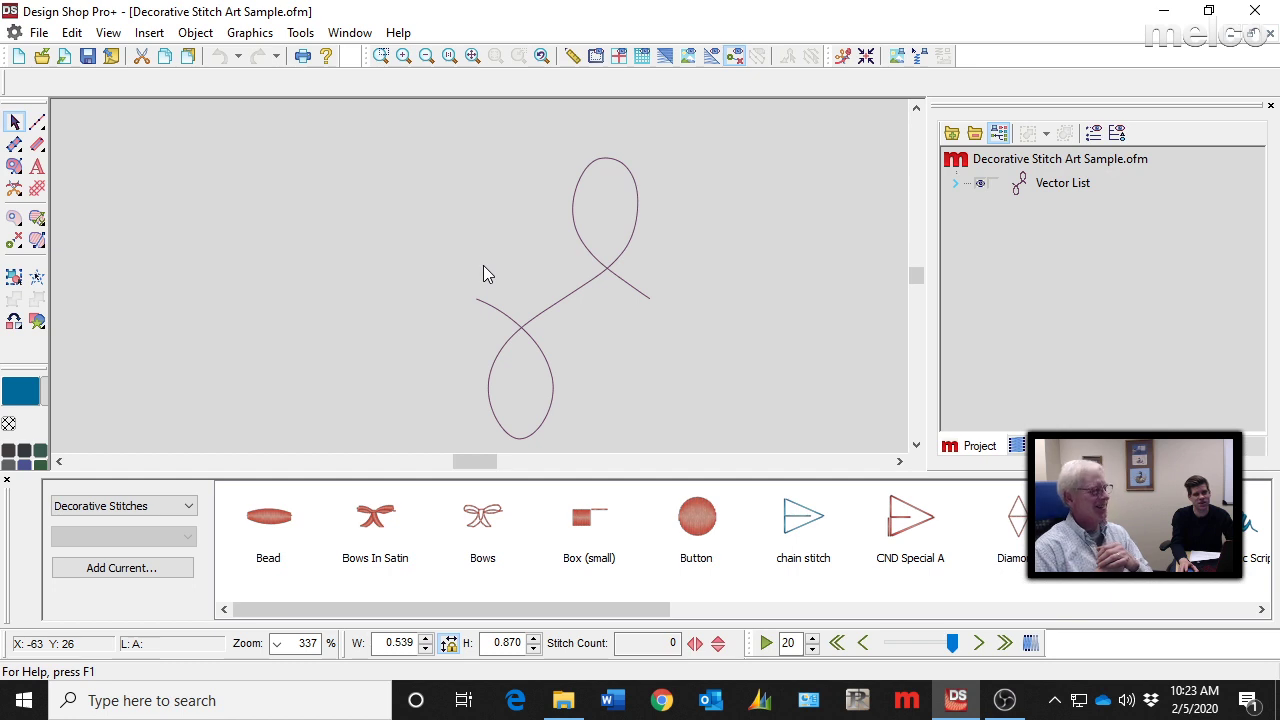
scroll(483, 265, "down", 1)
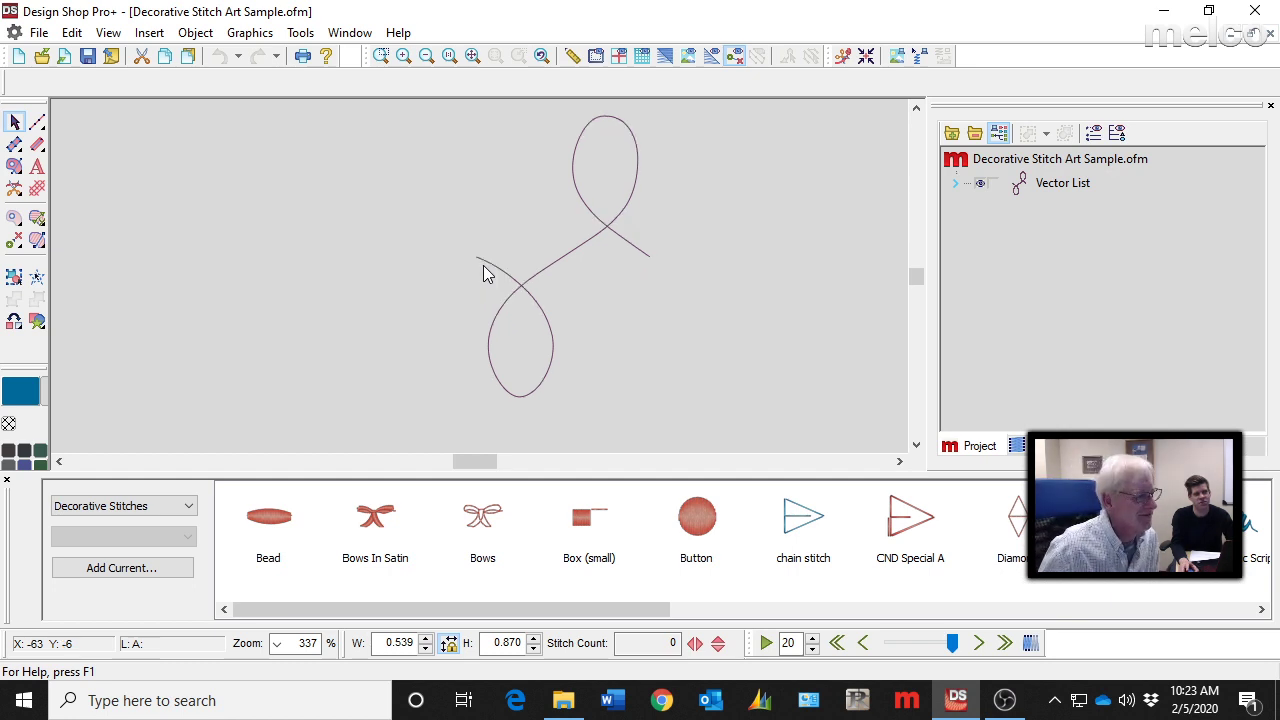
scroll(483, 265, "up", 1)
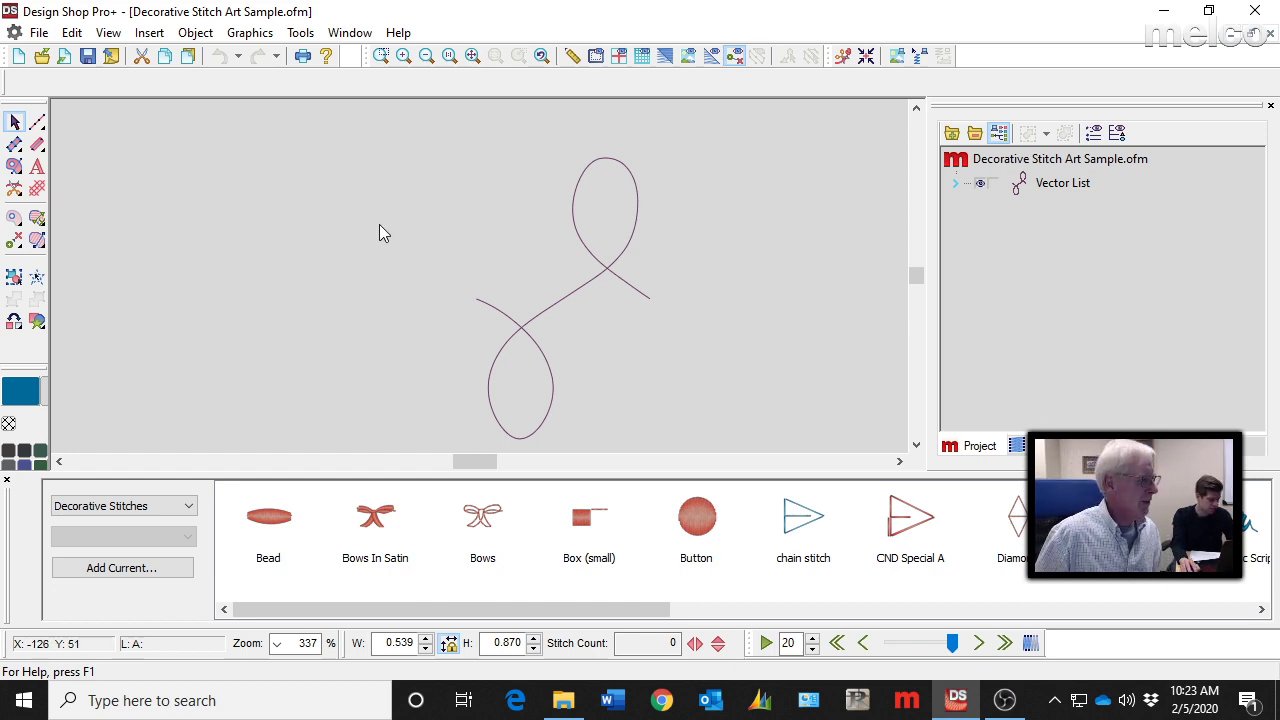
left_click(619, 57)
left_click(596, 57)
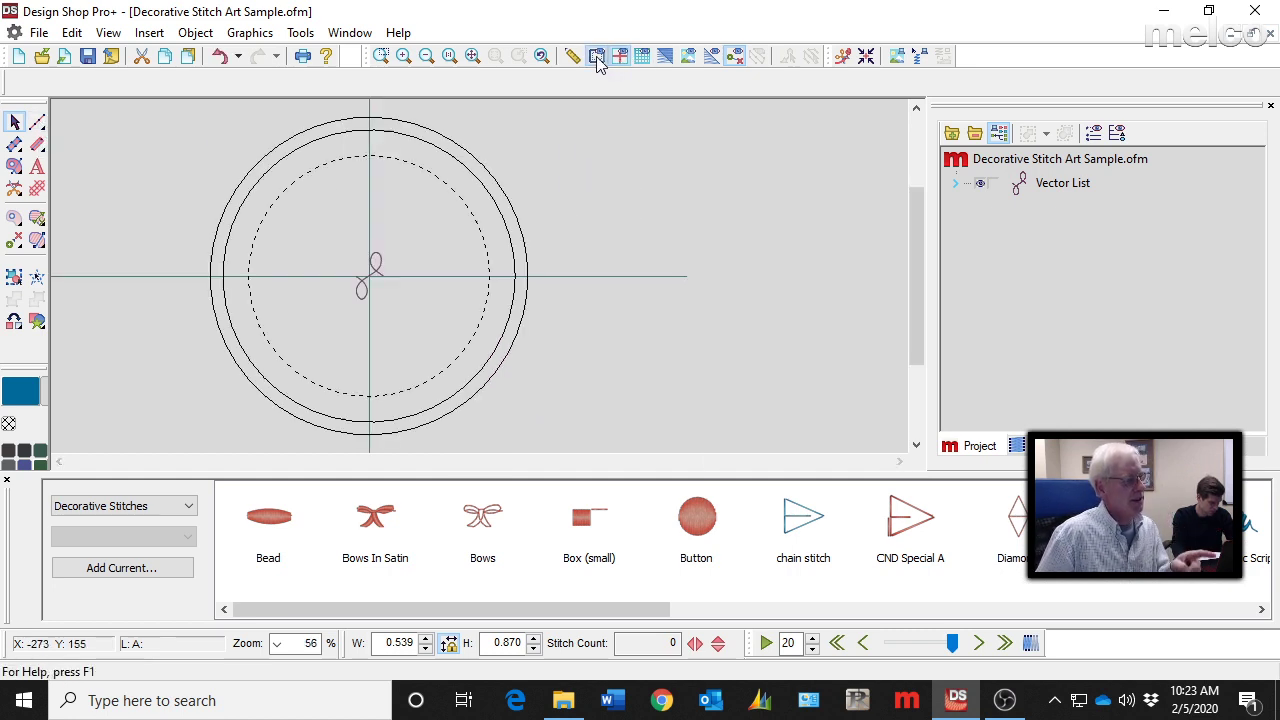
left_click(594, 57)
left_click(642, 57)
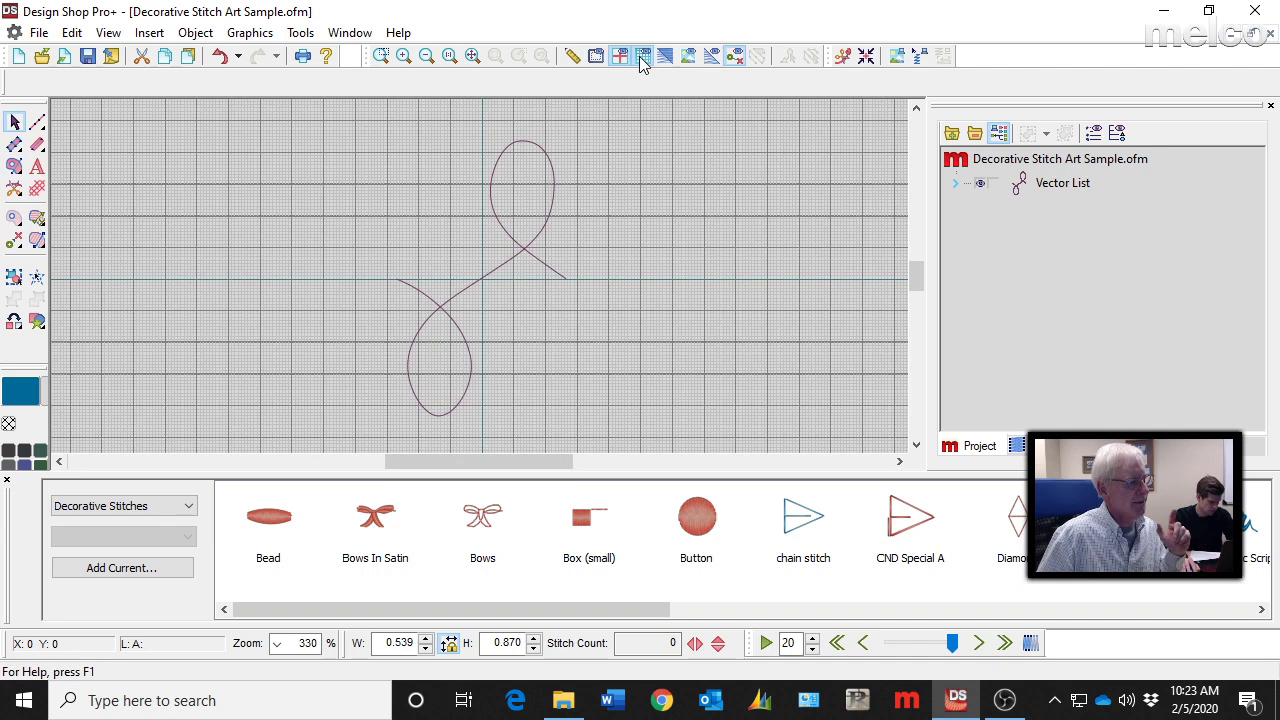
scroll(487, 276, "up", 4)
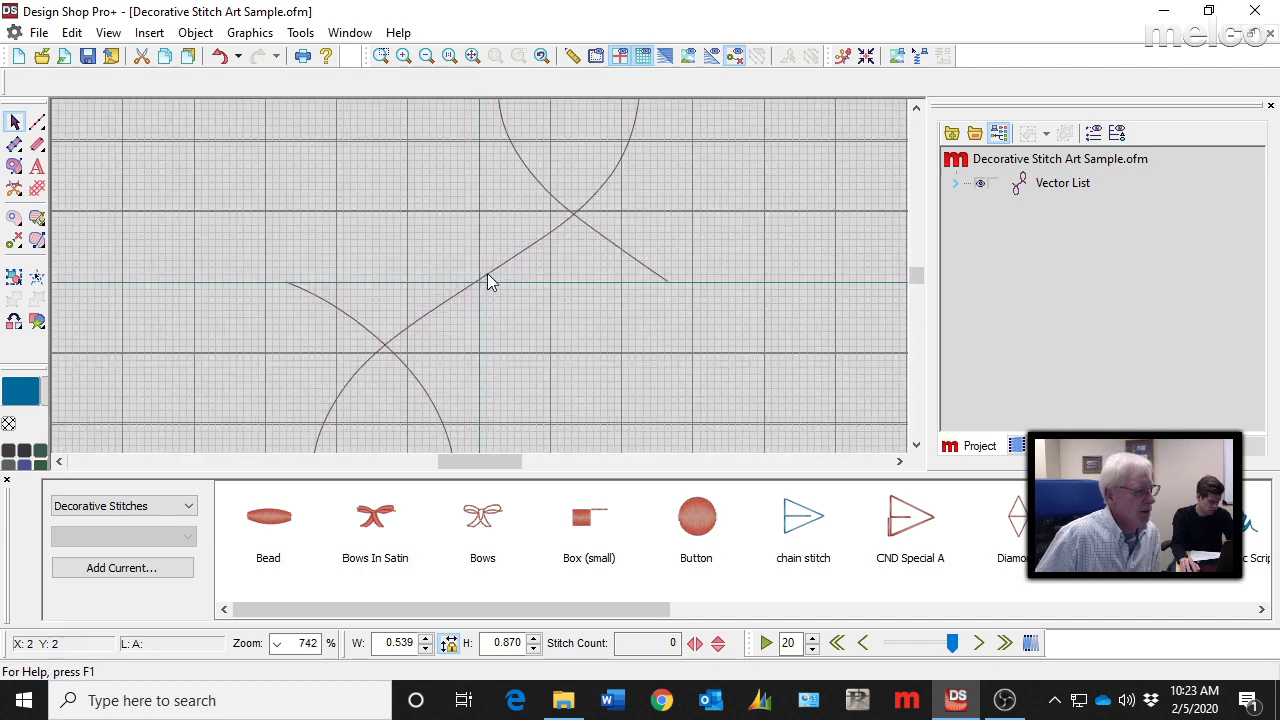
Trace the artwork's lower loop with a Normal walk stitch, from its start on the horizontal axis around to just past the crossing
left_click(37, 122)
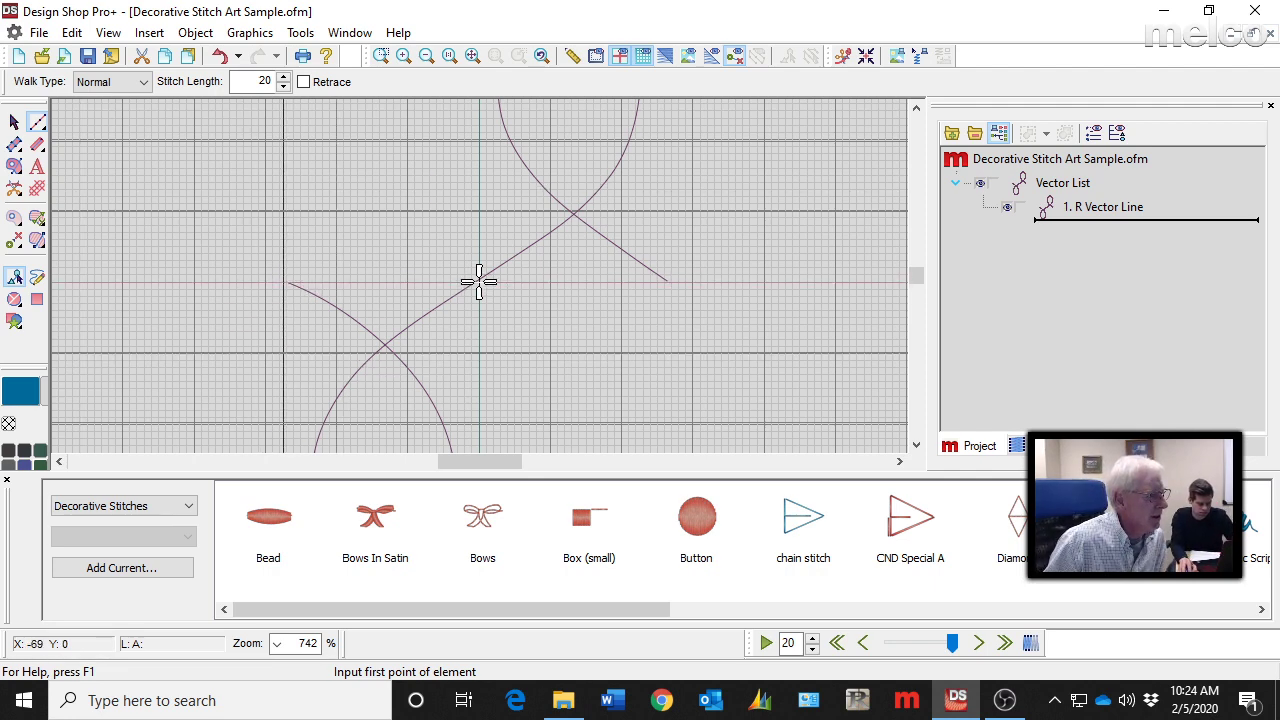
left_click(286, 281)
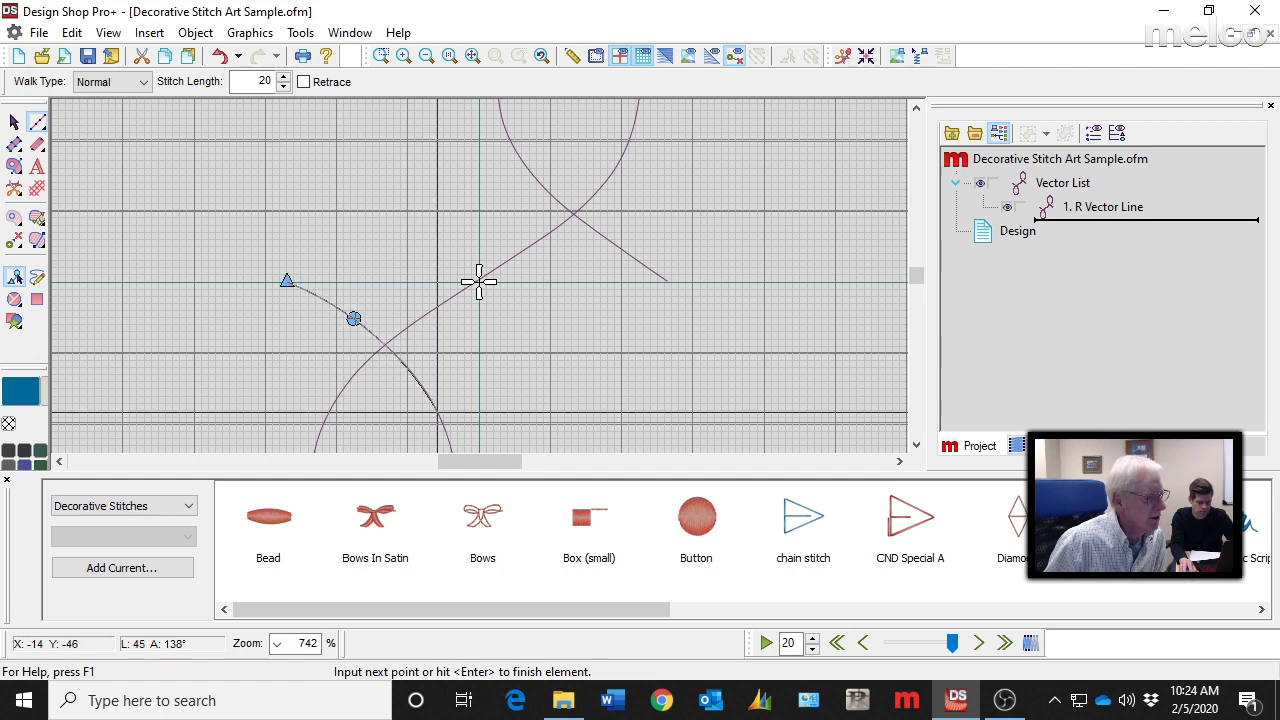
scroll(479, 281, "down", 3)
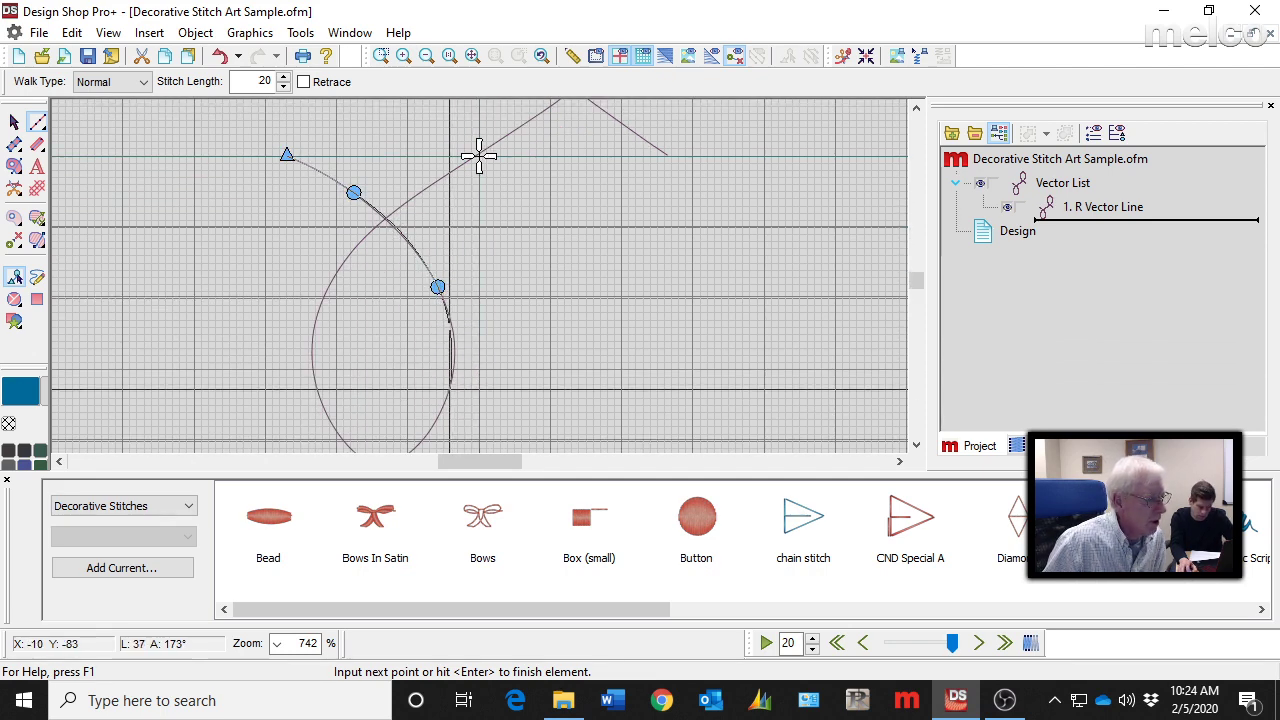
scroll(478, 155, "down", 3)
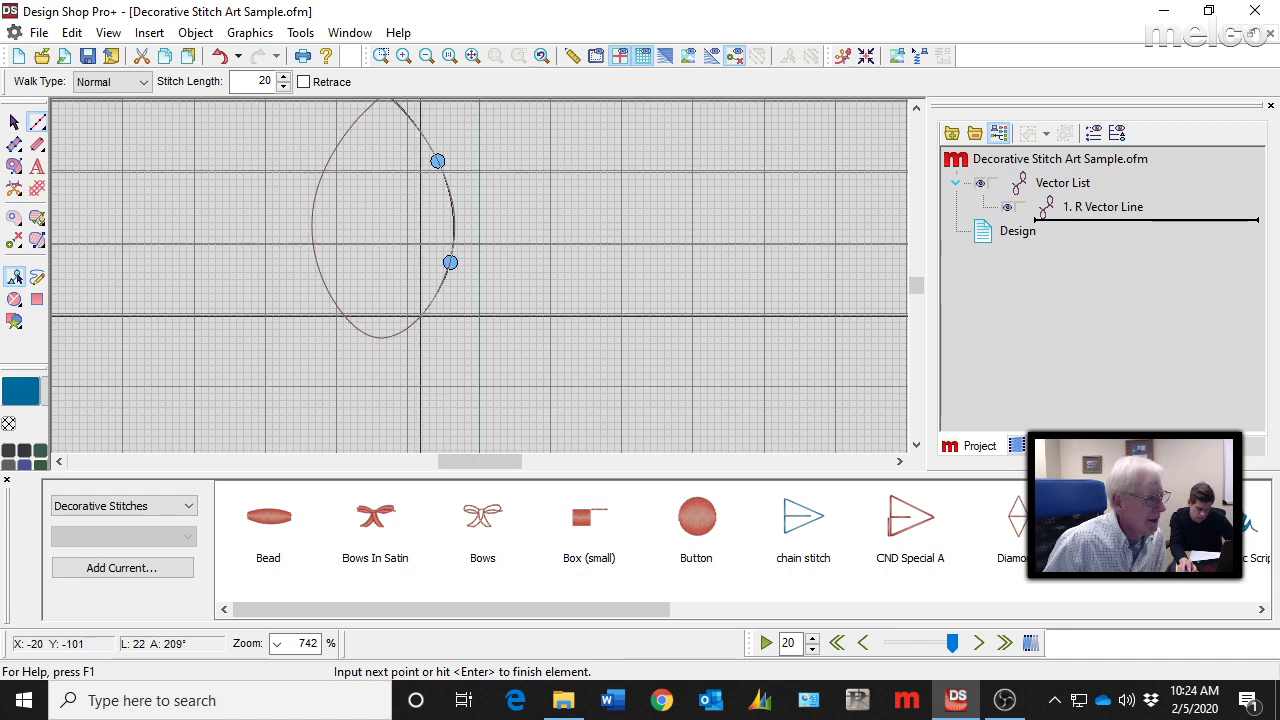
left_click(421, 315)
left_click(380, 338)
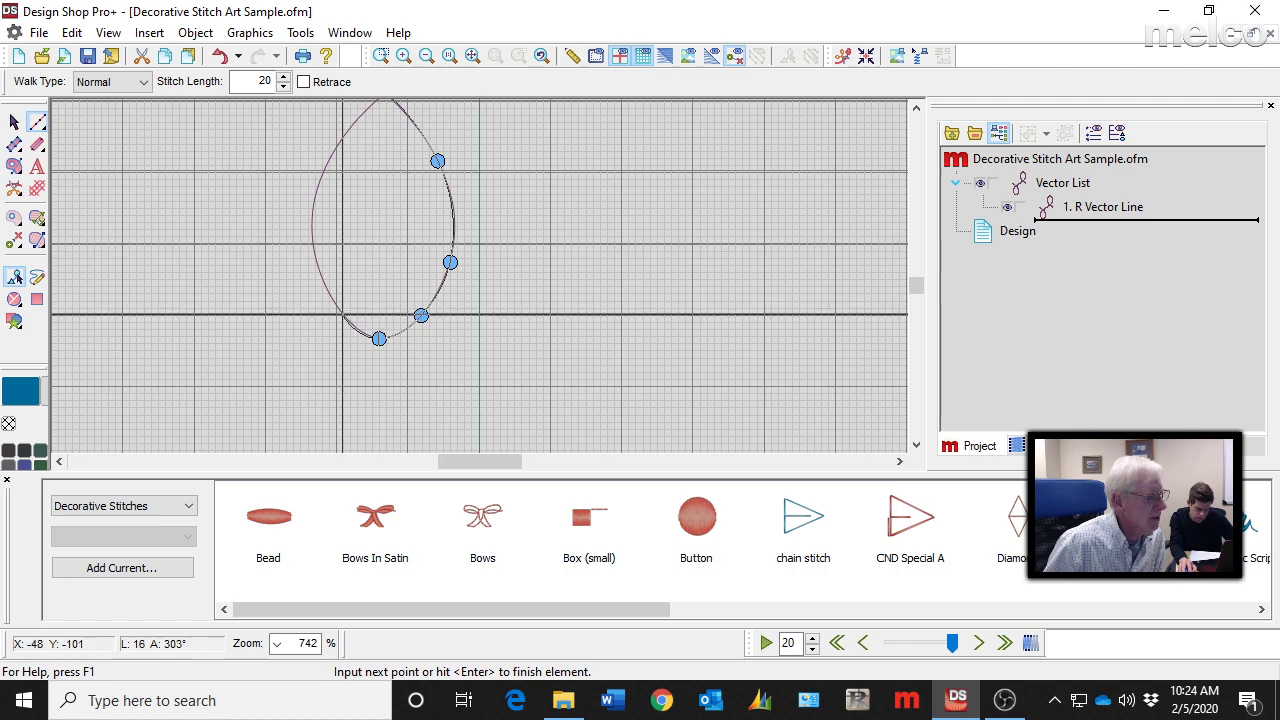
left_click(342, 315)
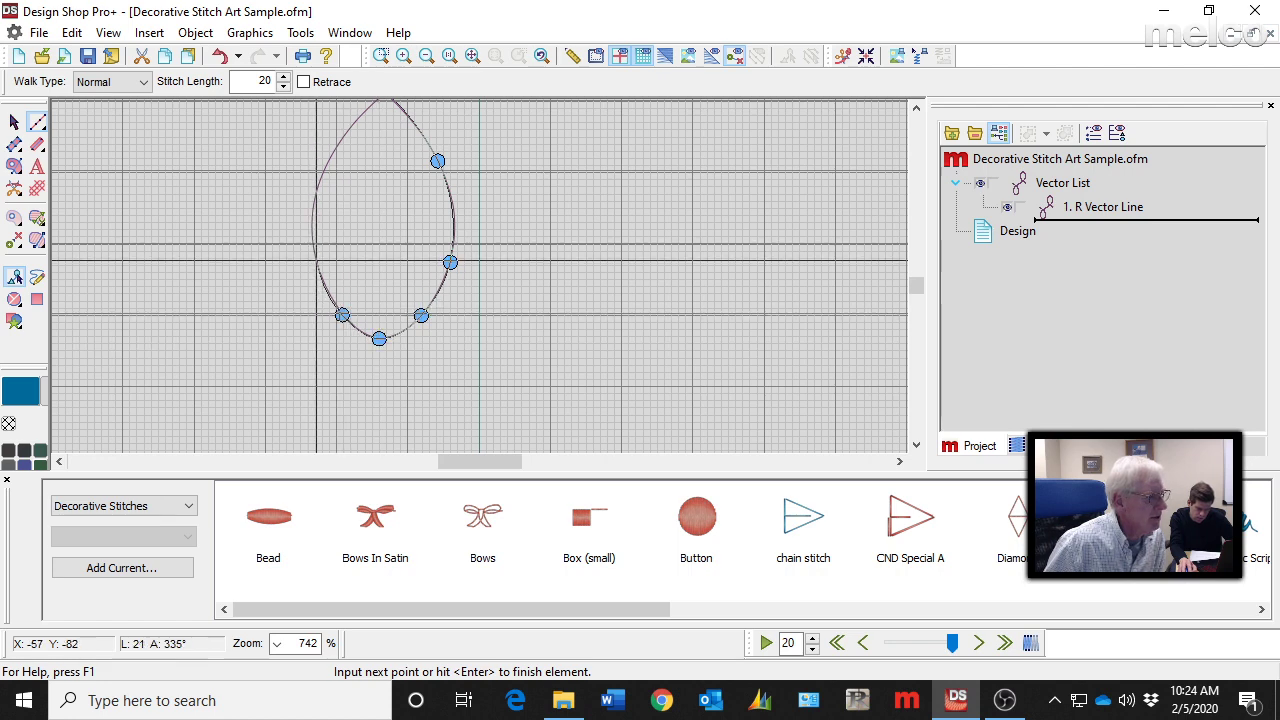
left_click(316, 260)
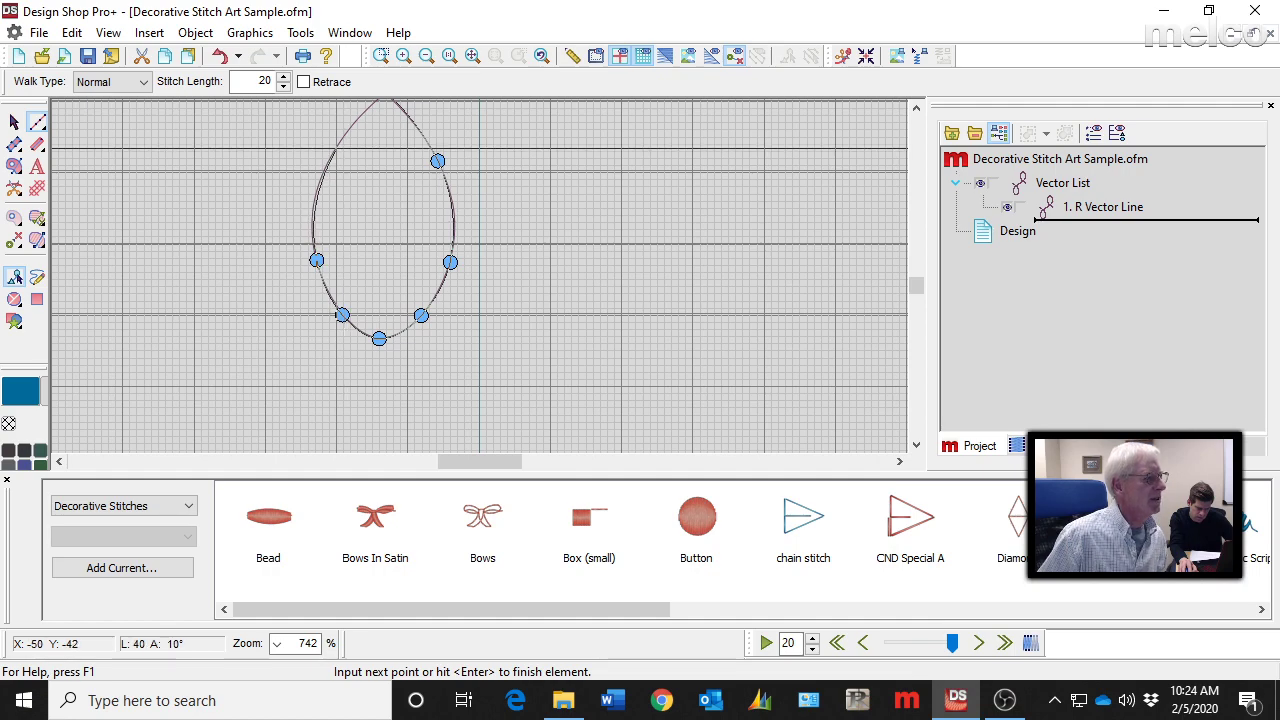
left_click(333, 155)
scroll(478, 155, "up", 3)
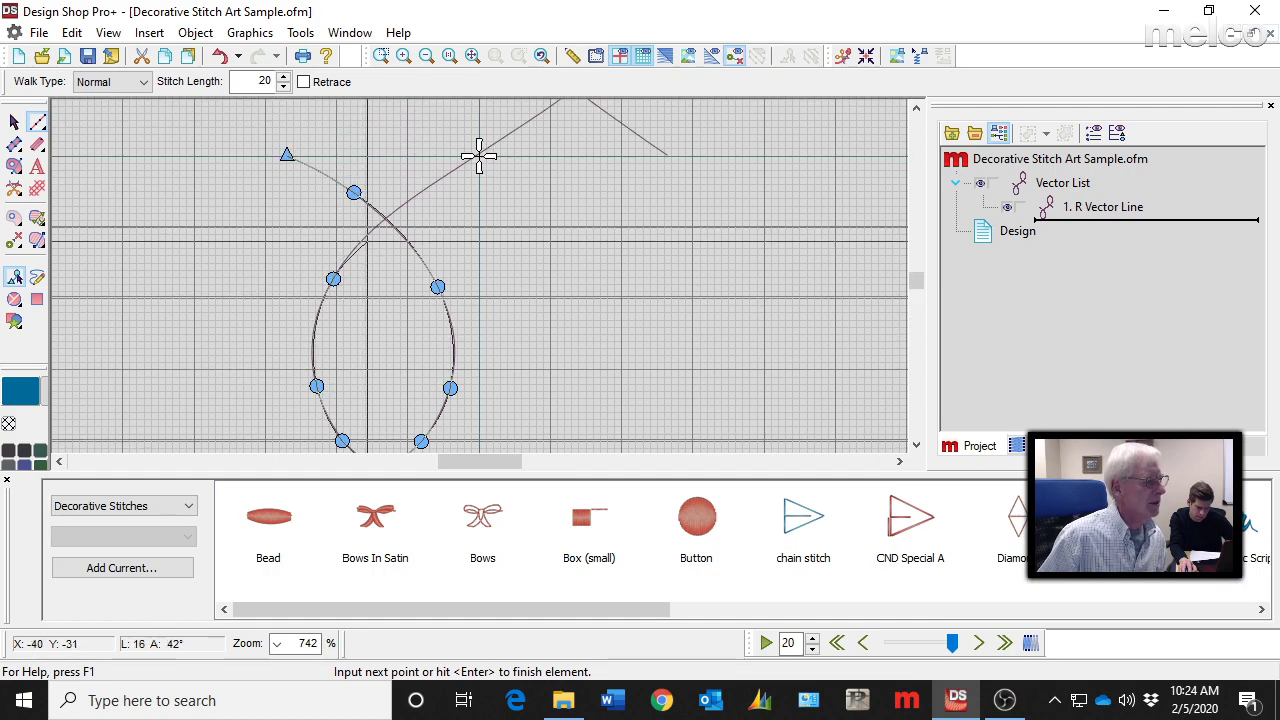
left_click(404, 204)
scroll(479, 239, "up", 2)
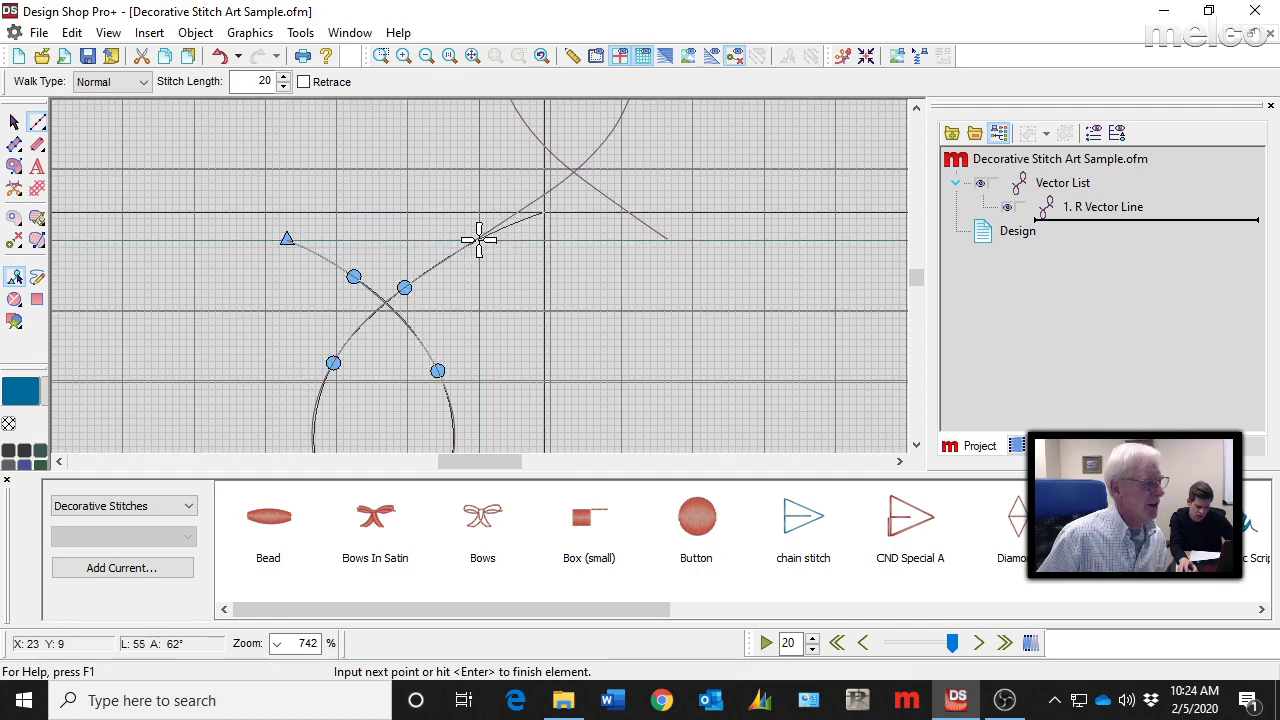
Continue the Normal walk stitch through the centre and along the right side of the upper loop to its peak
left_click(505, 220)
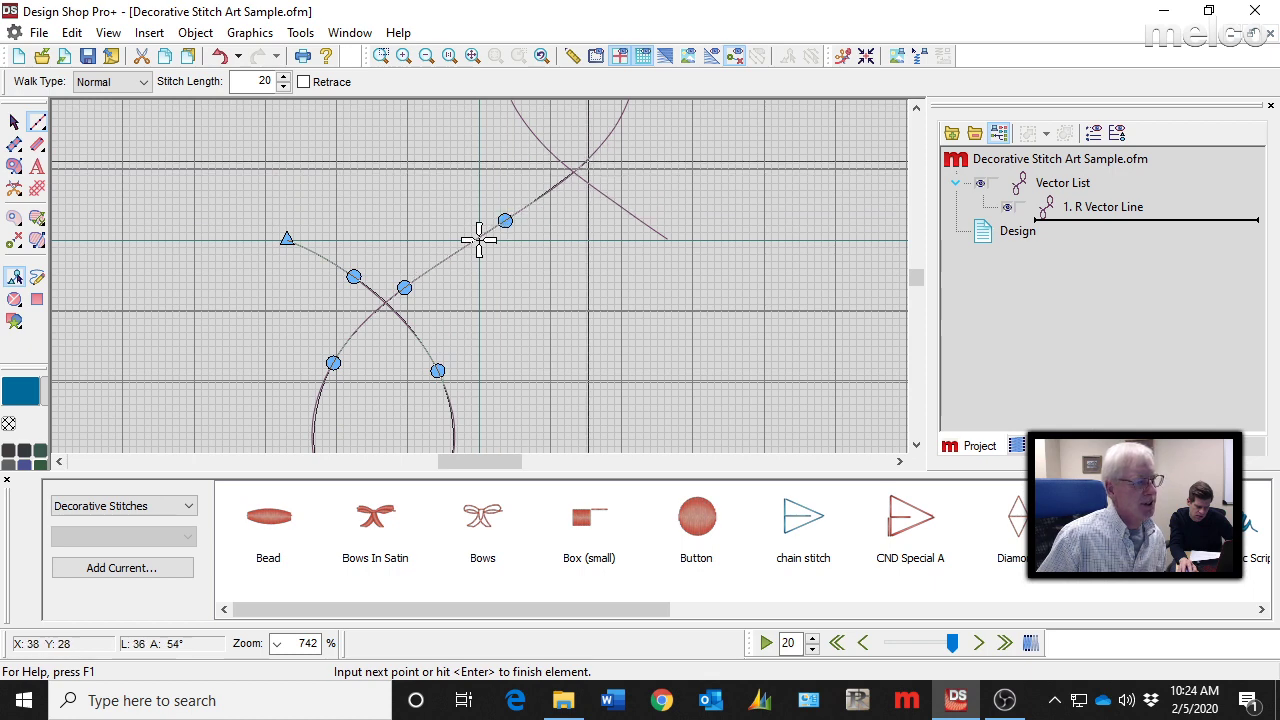
left_click(598, 150)
scroll(598, 150, "up", 3)
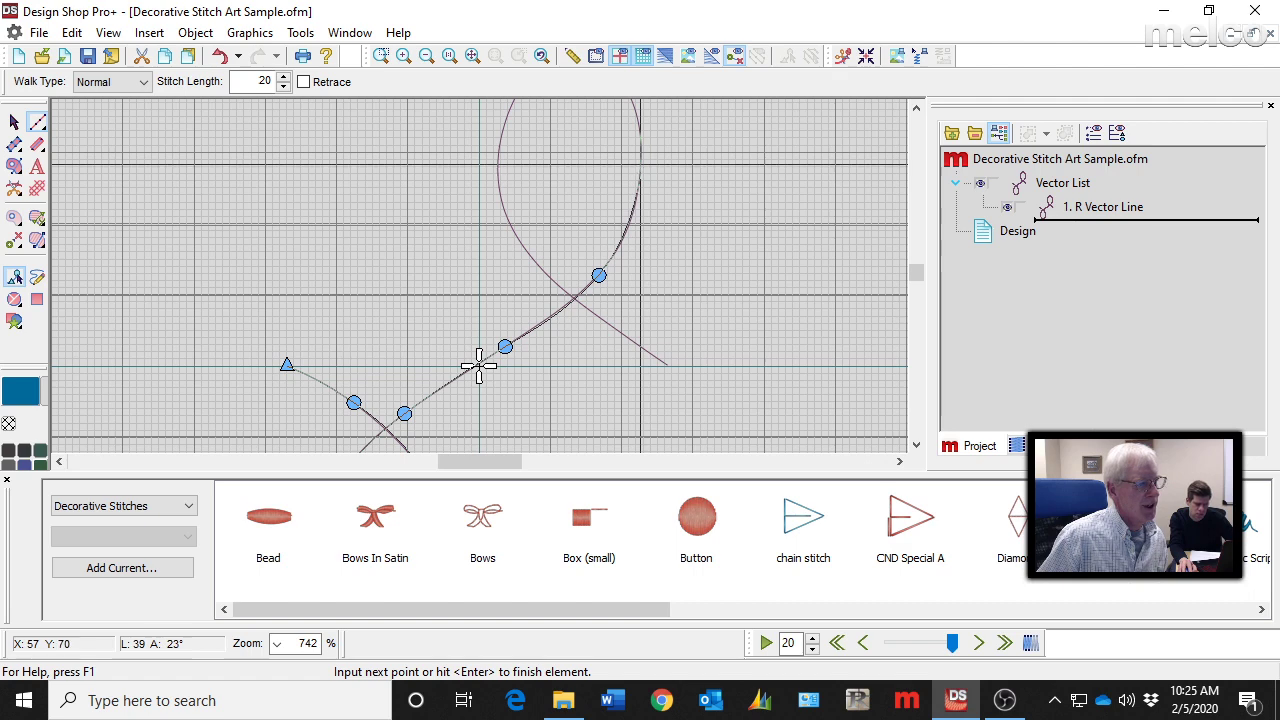
left_click(641, 174)
scroll(641, 174, "up", 3)
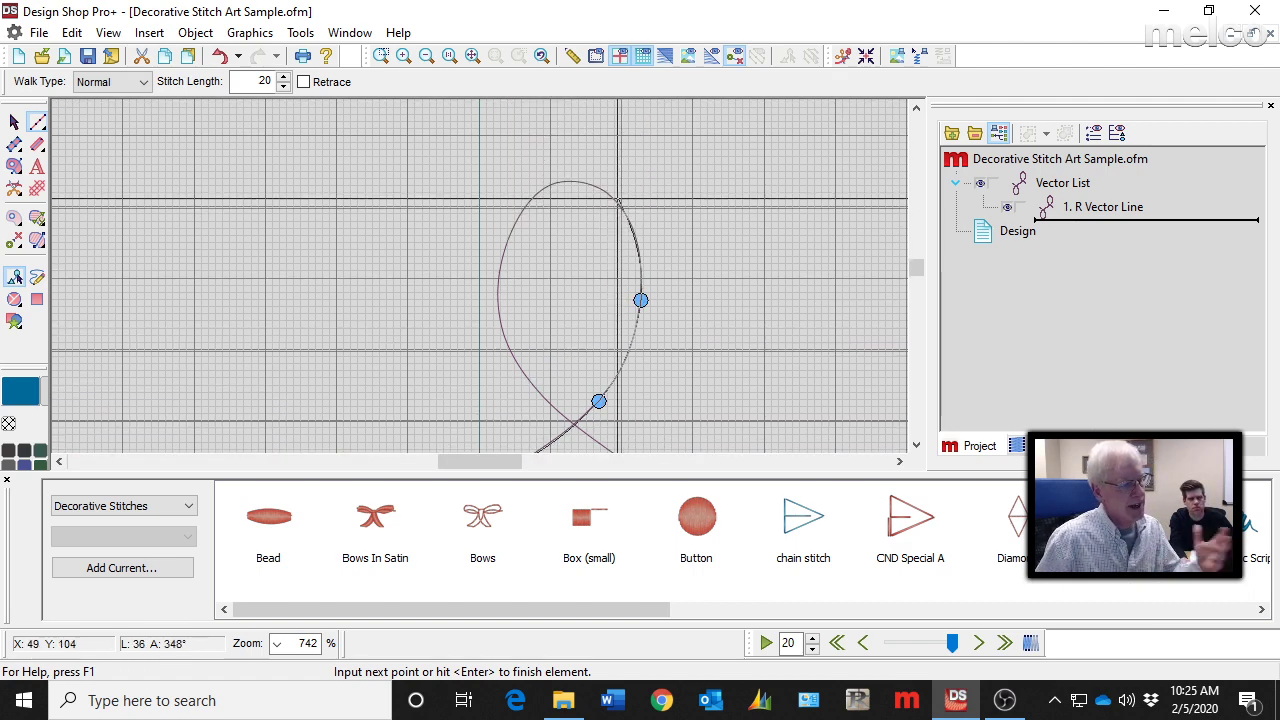
left_click(620, 208)
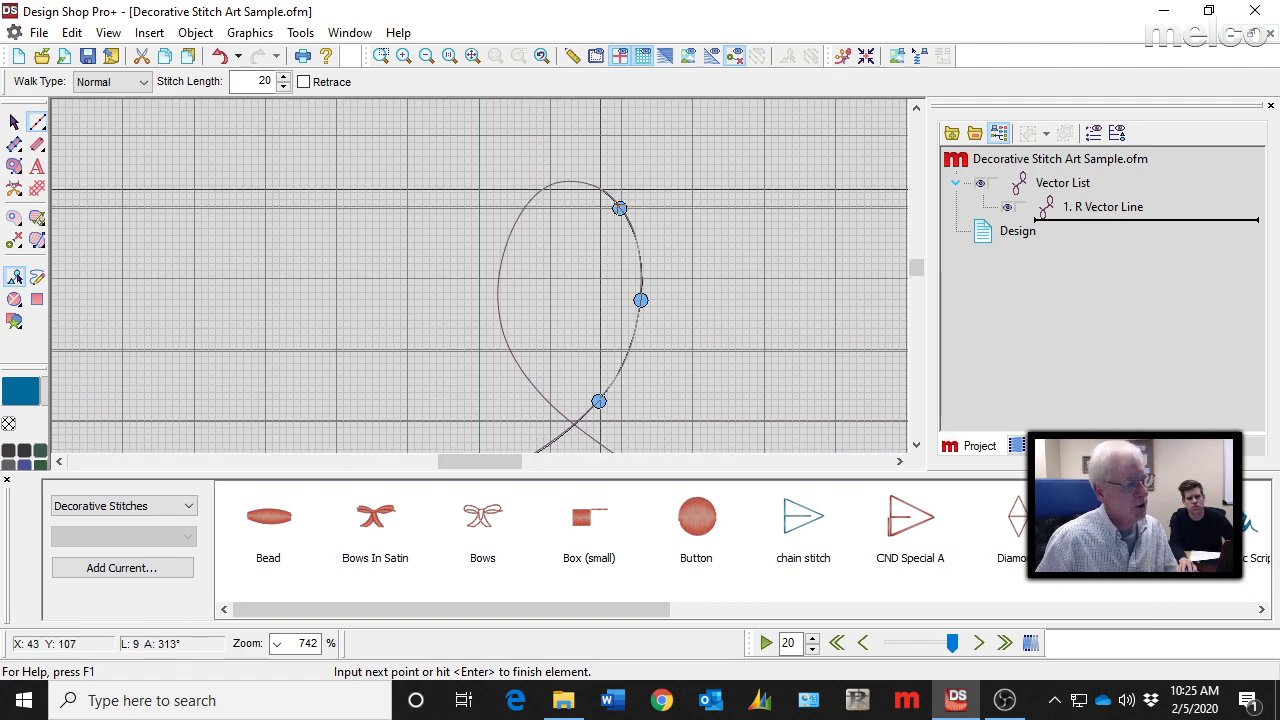
left_click(572, 181)
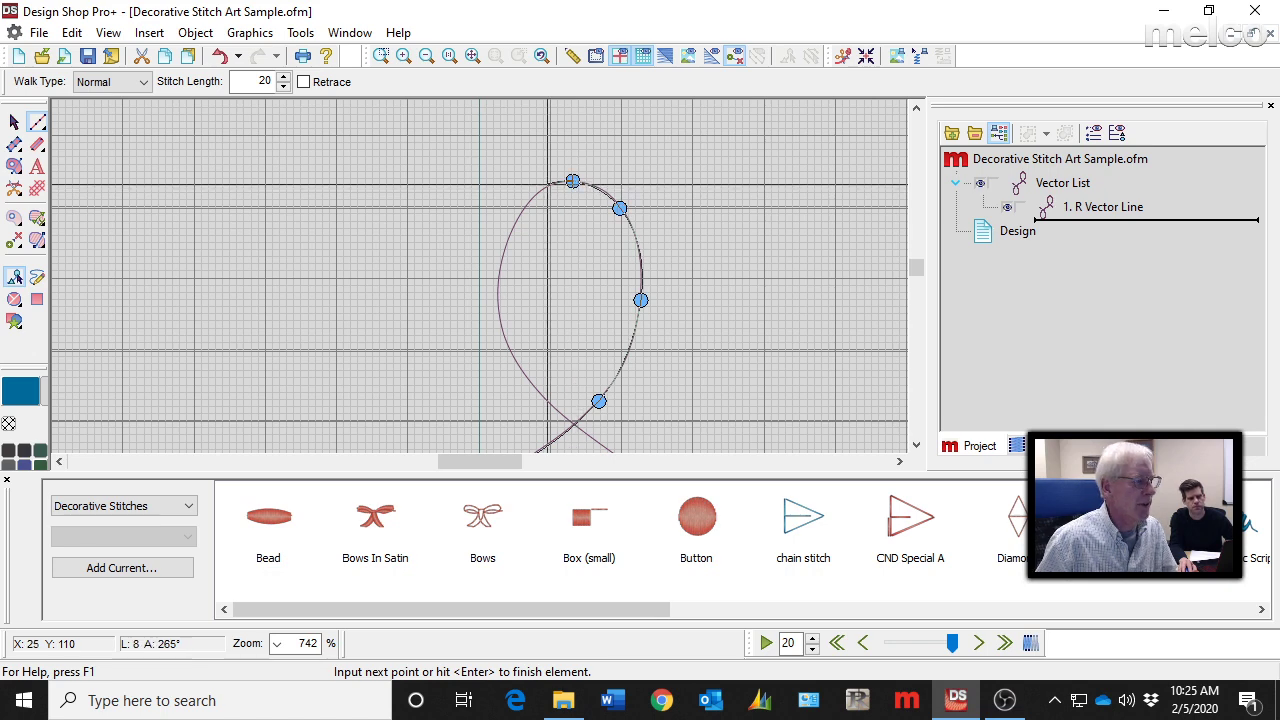
Trace the upper loop's left side down past the crossing to the artwork's end on the horizontal axis, and finish the walk stitch
left_click(523, 206)
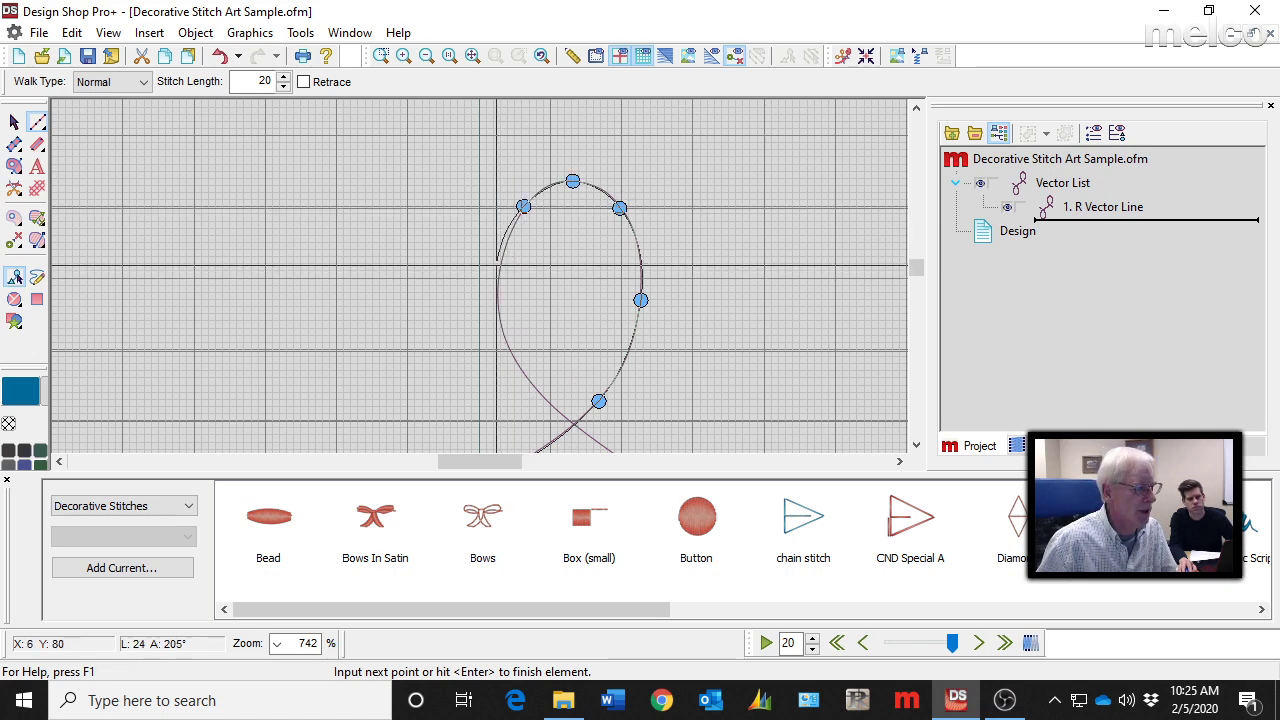
left_click(498, 276)
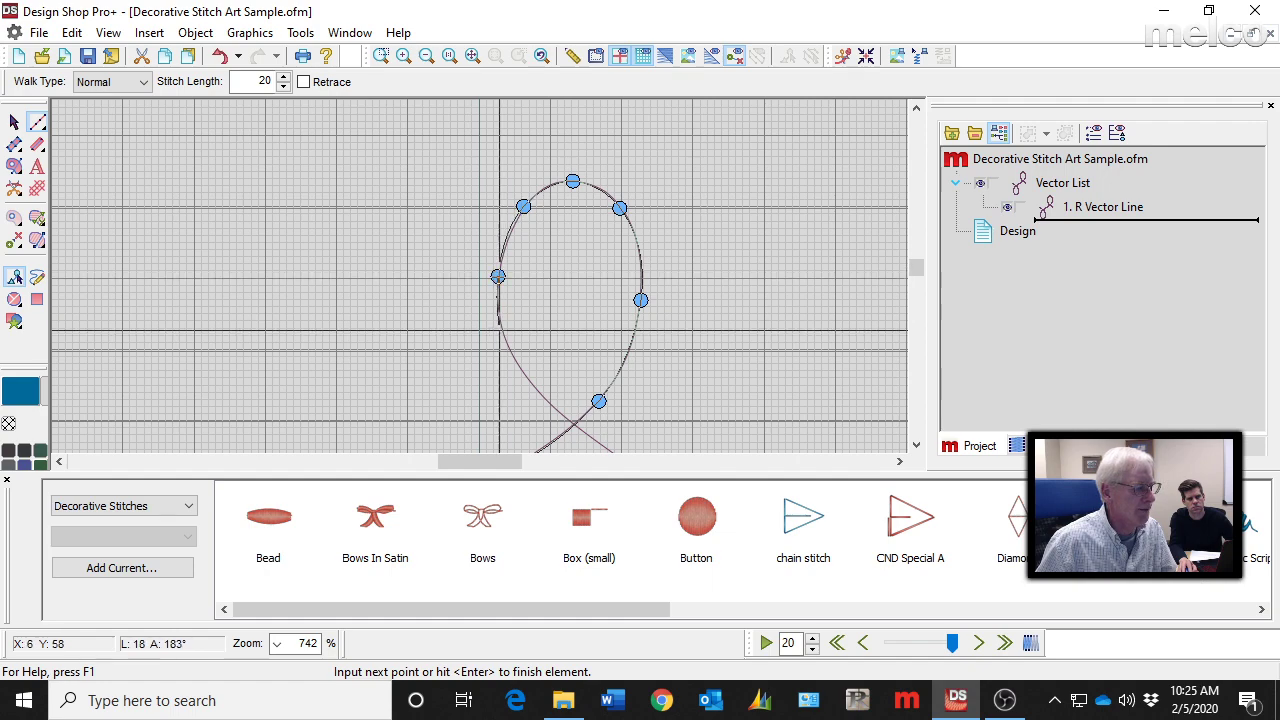
left_click(517, 363)
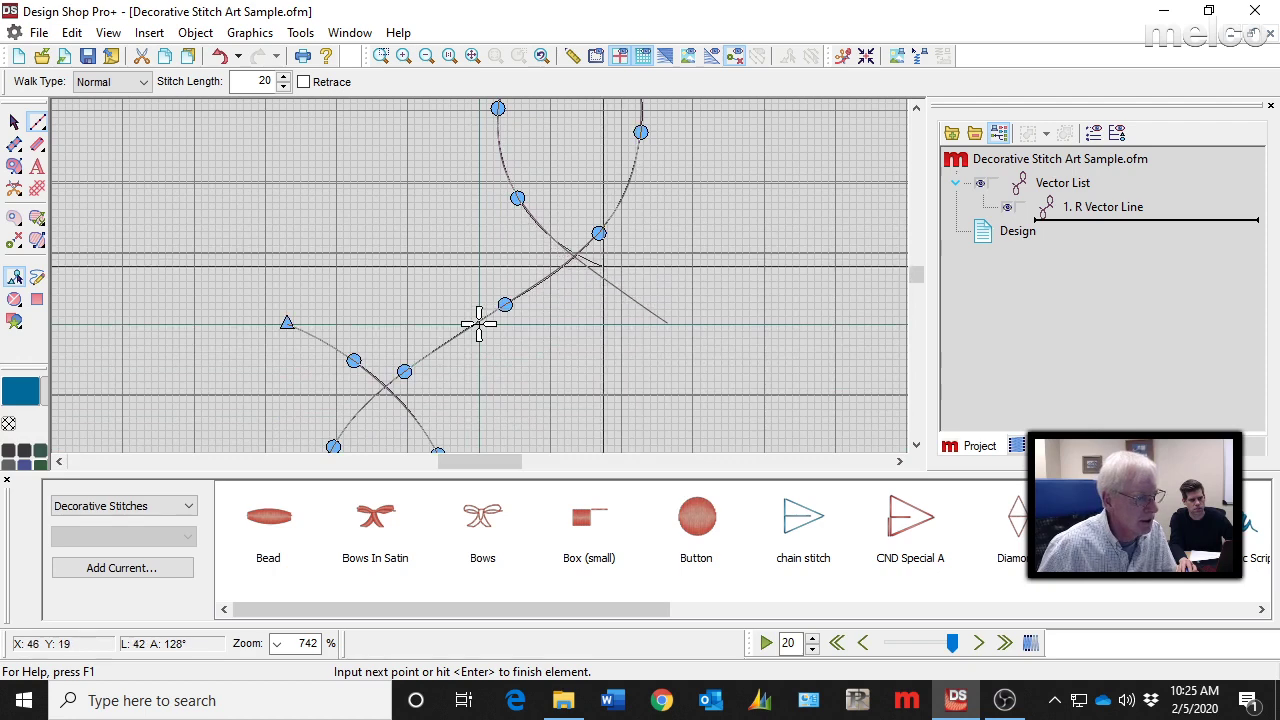
left_click(589, 268)
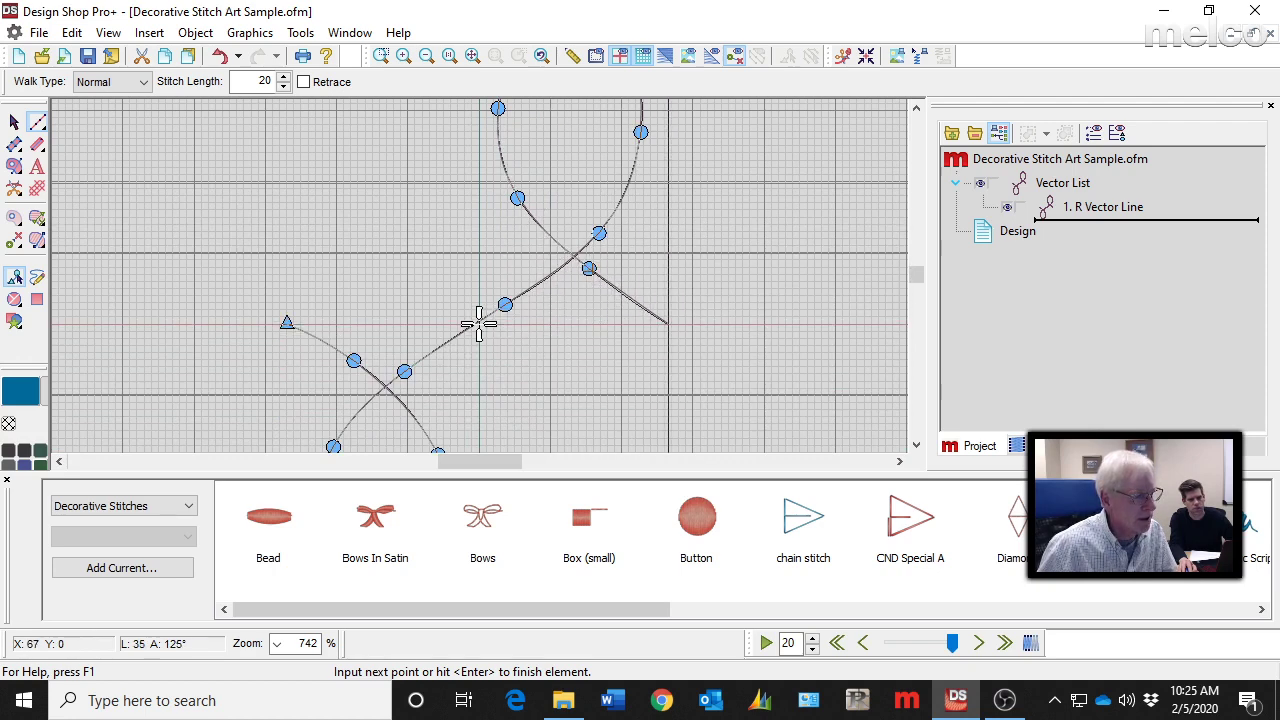
left_click(666, 322)
key("Return")
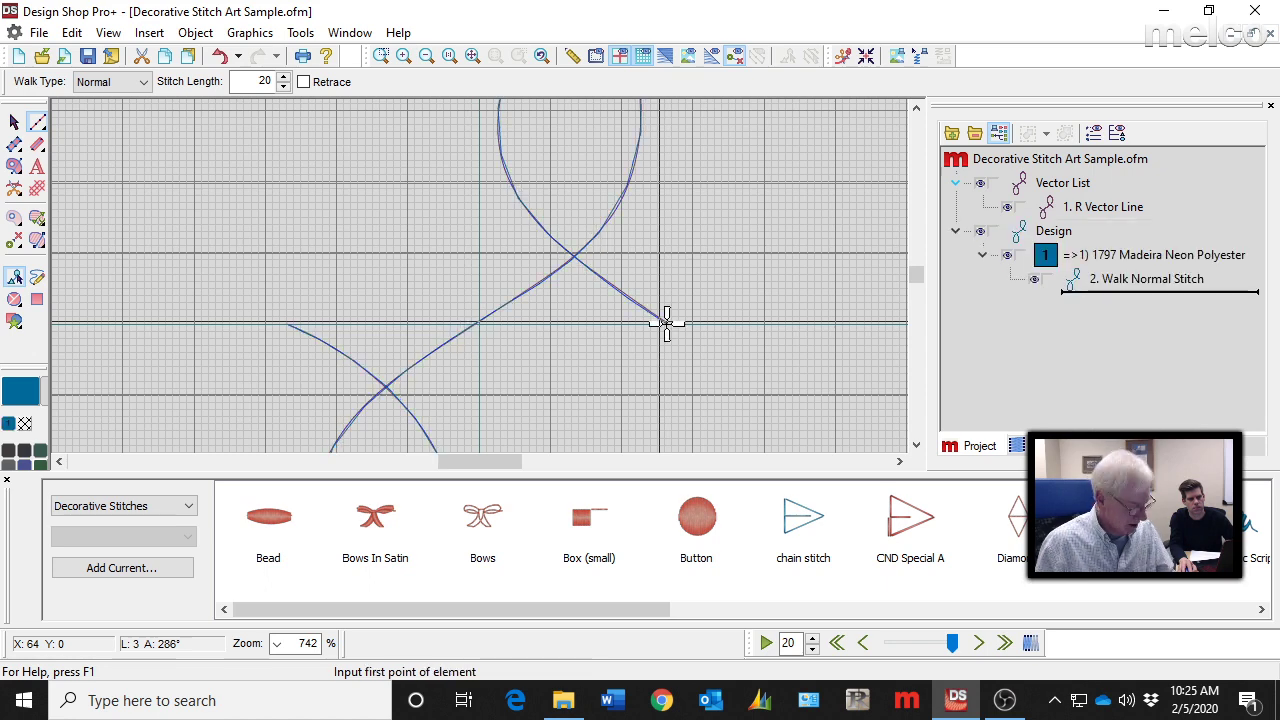
key("Escape")
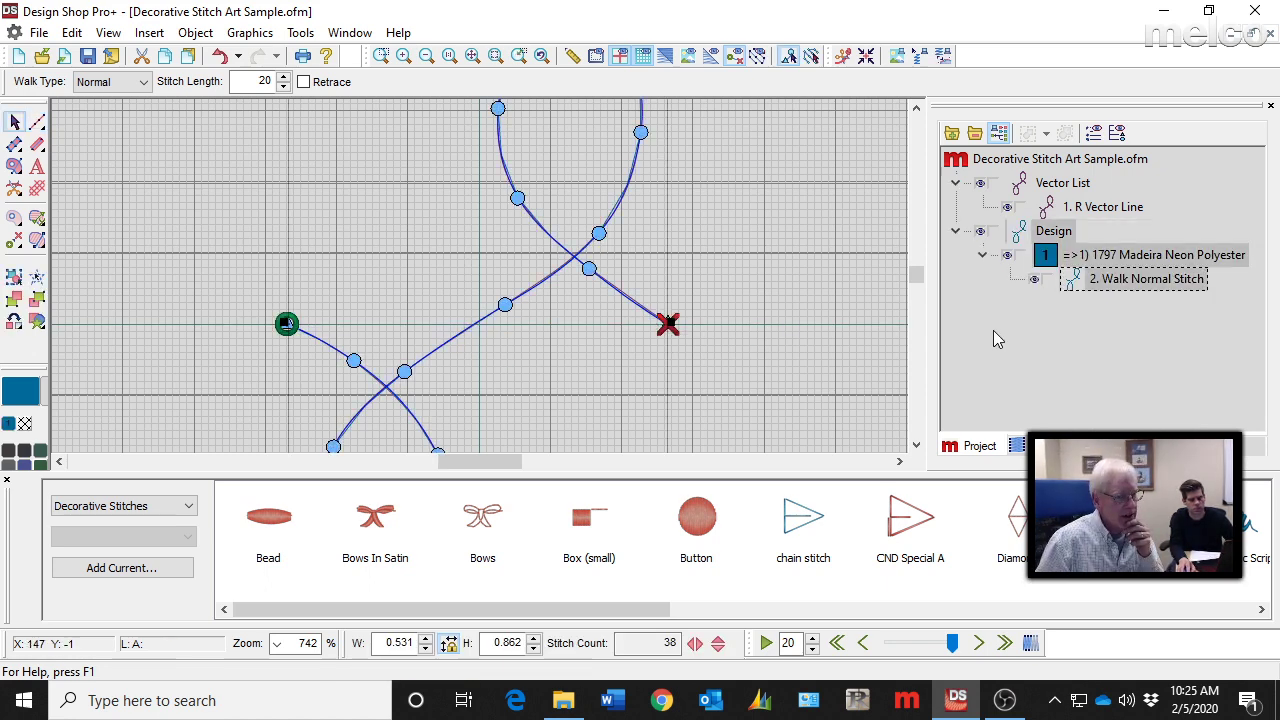
List the walk stitch's points in the project tree and check the coordinates of its start, end, entry and exit points
left_click(998, 136)
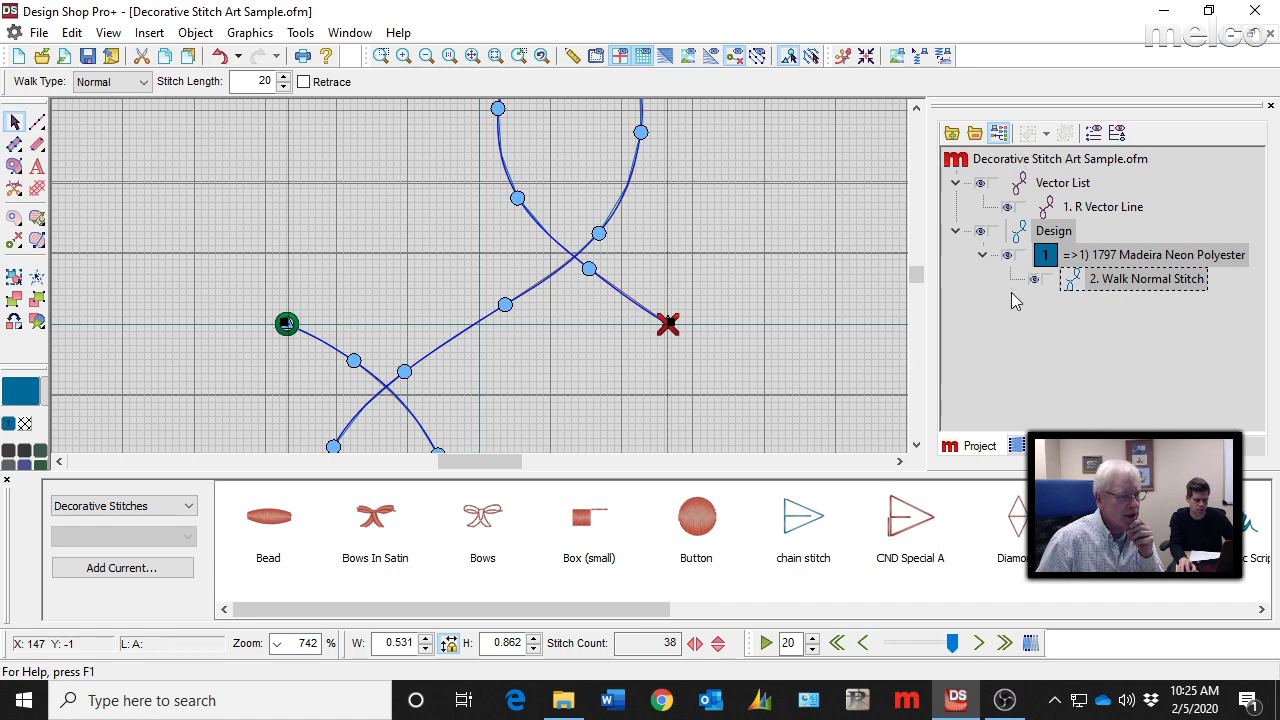
left_click(1118, 134)
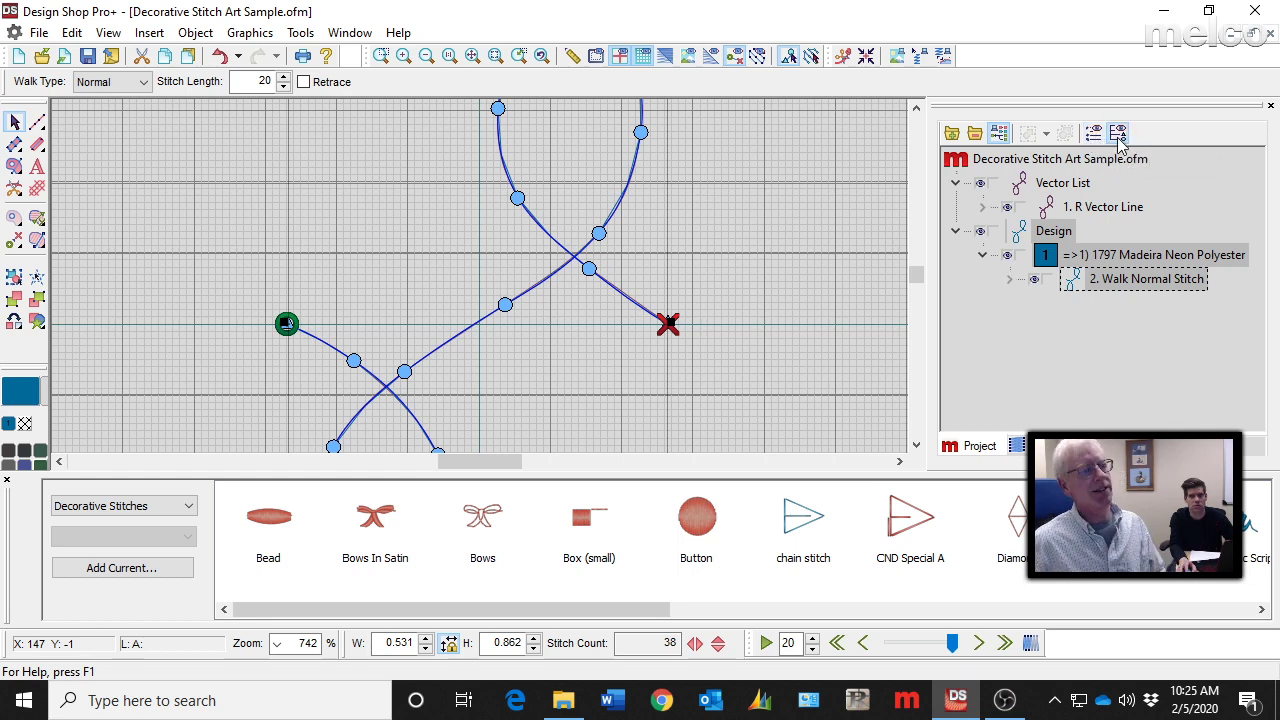
left_click(1010, 281)
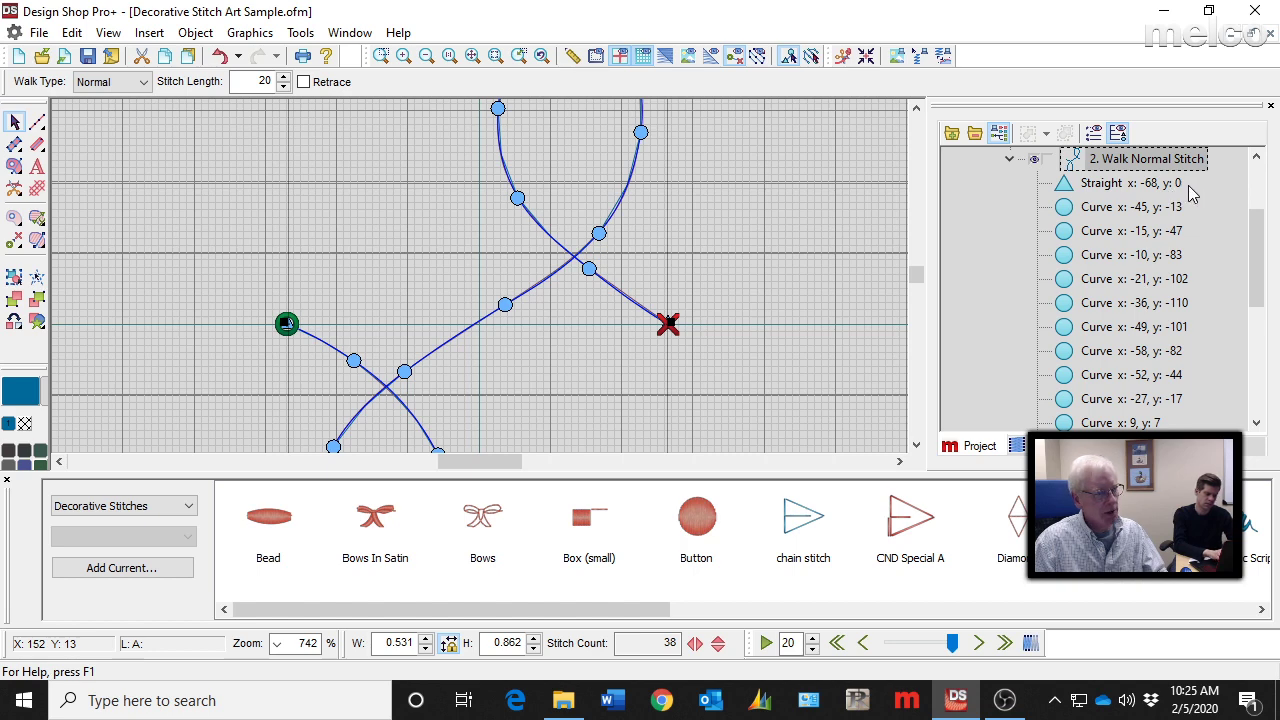
scroll(1160, 205, "down", 4)
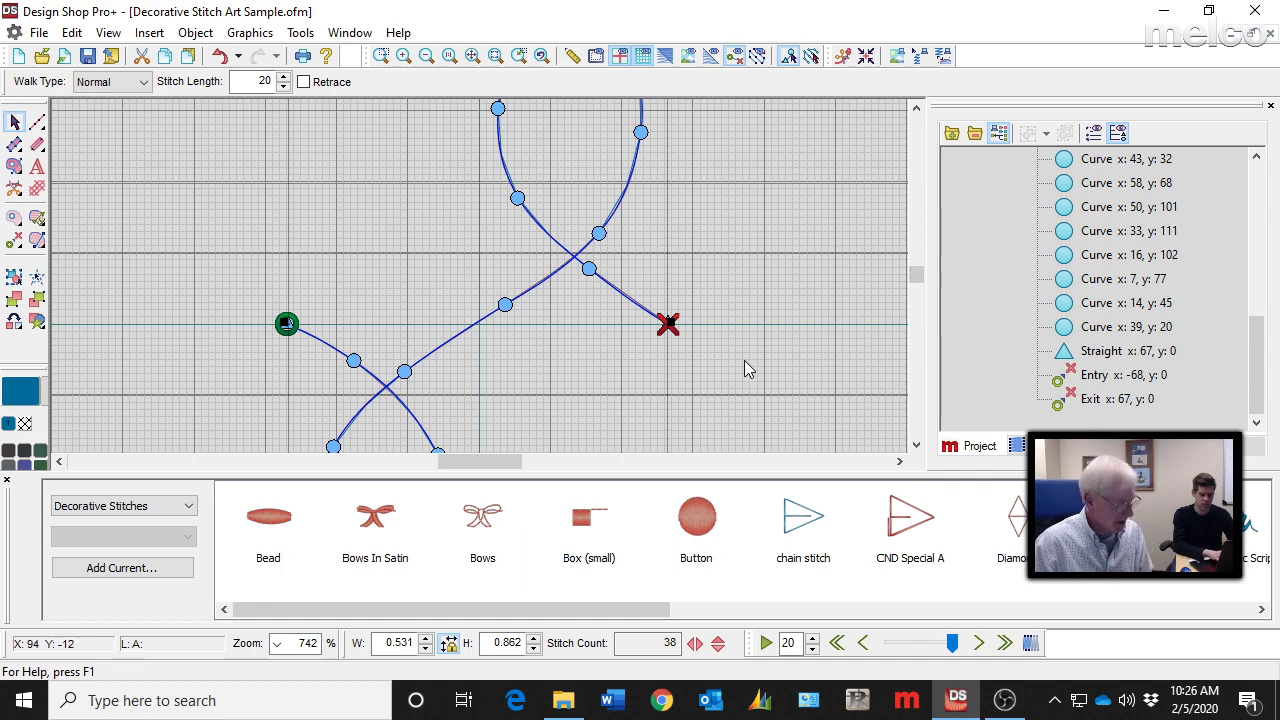
Hide the grid and the centre axes around the finished double-loop walk stitch
scroll(744, 360, "down", 2)
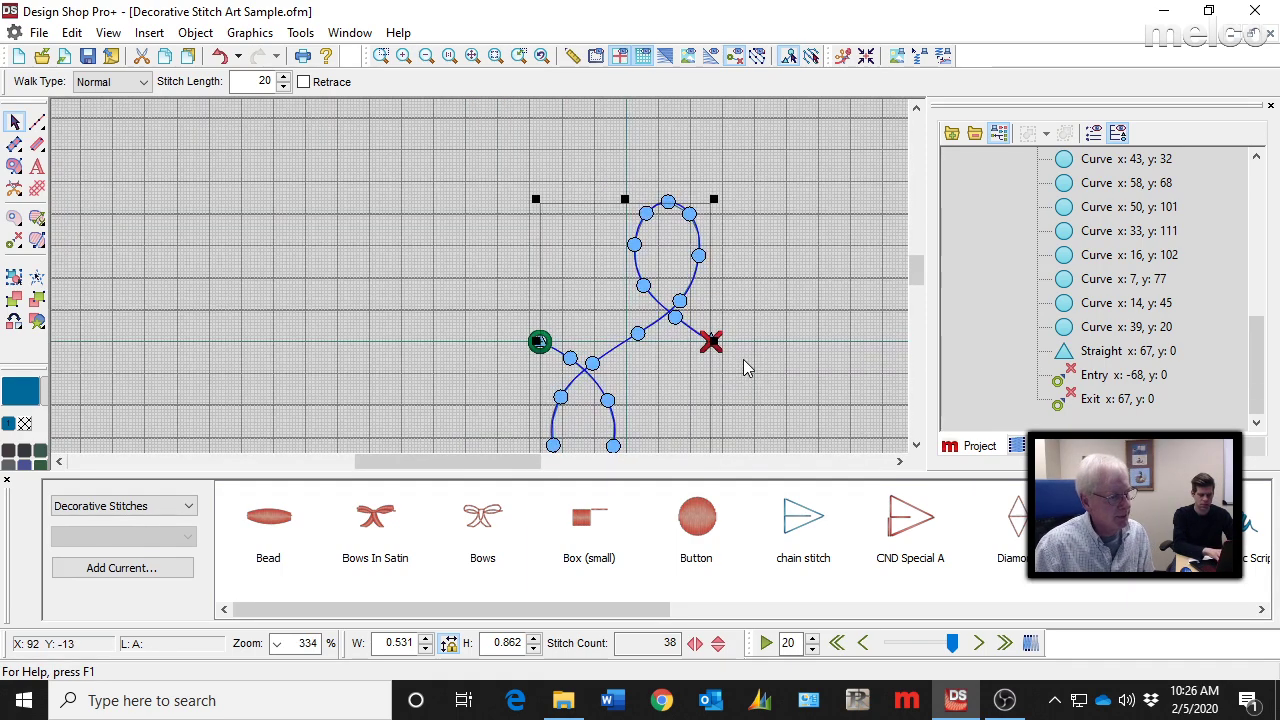
left_click(645, 60)
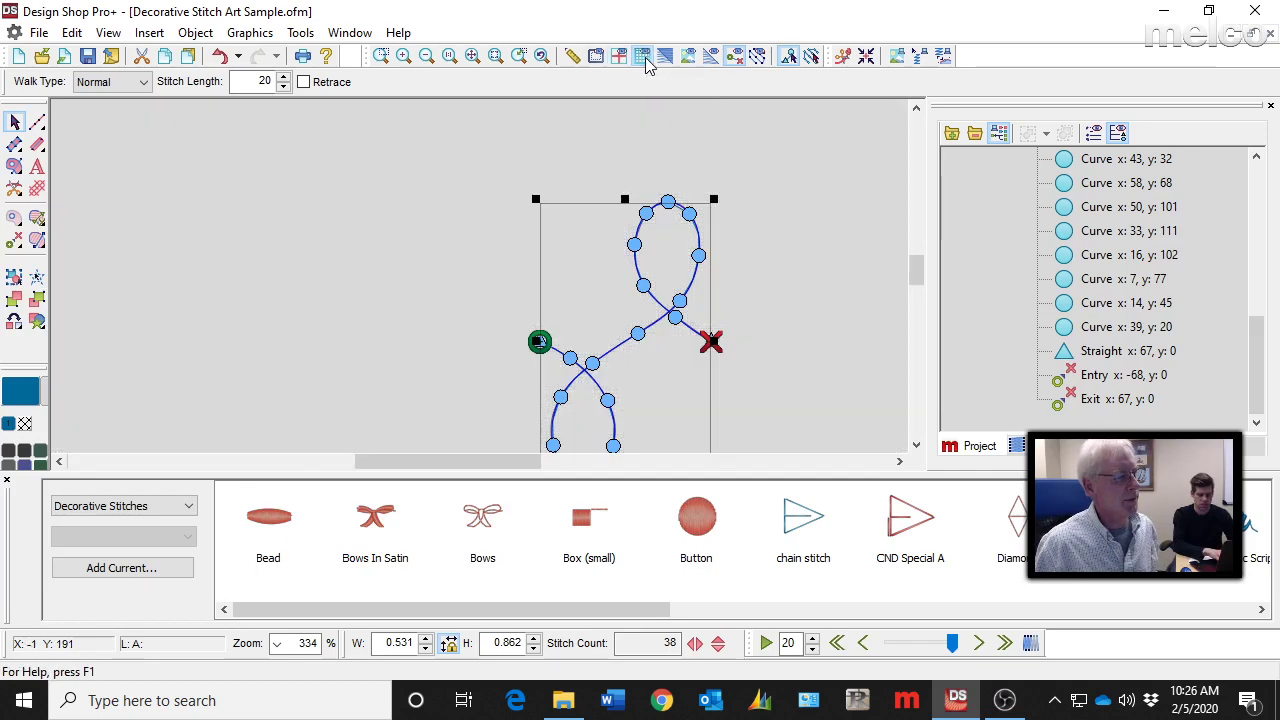
scroll(806, 257, "down", 1)
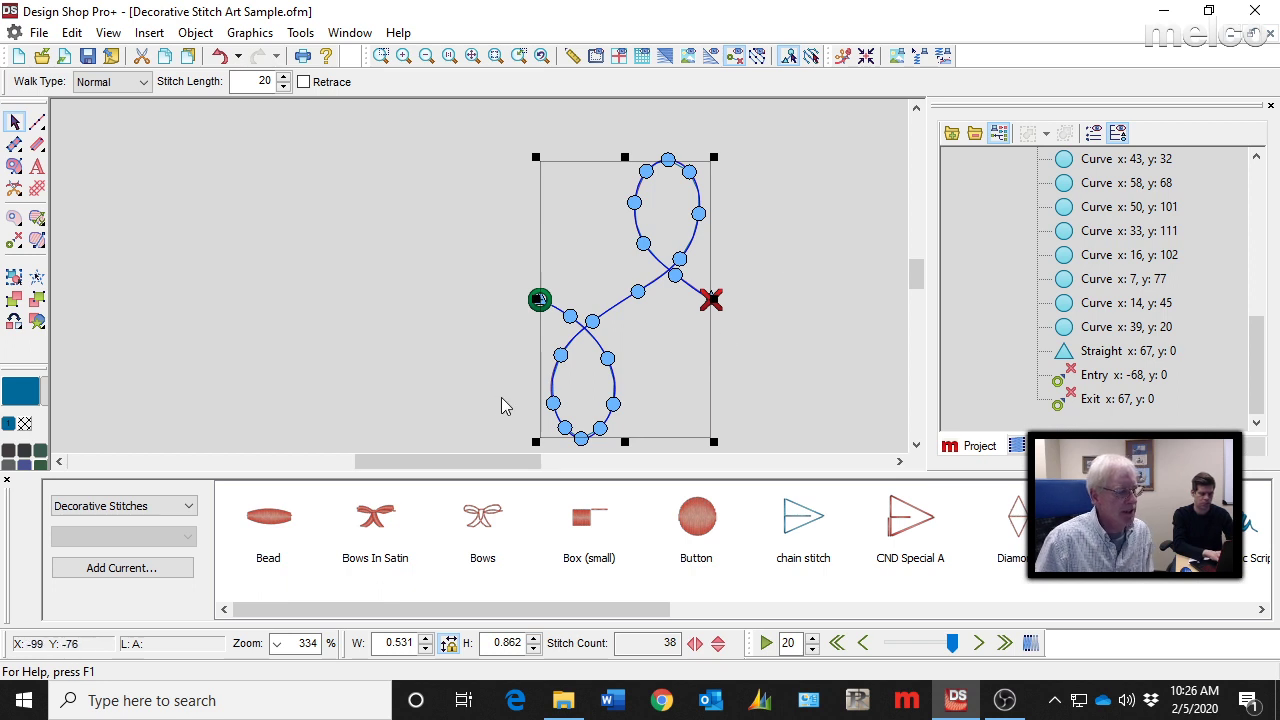
Save the double-loop walk stitch as a Decorative custom shape named "Loop test"
right_click(643, 338)
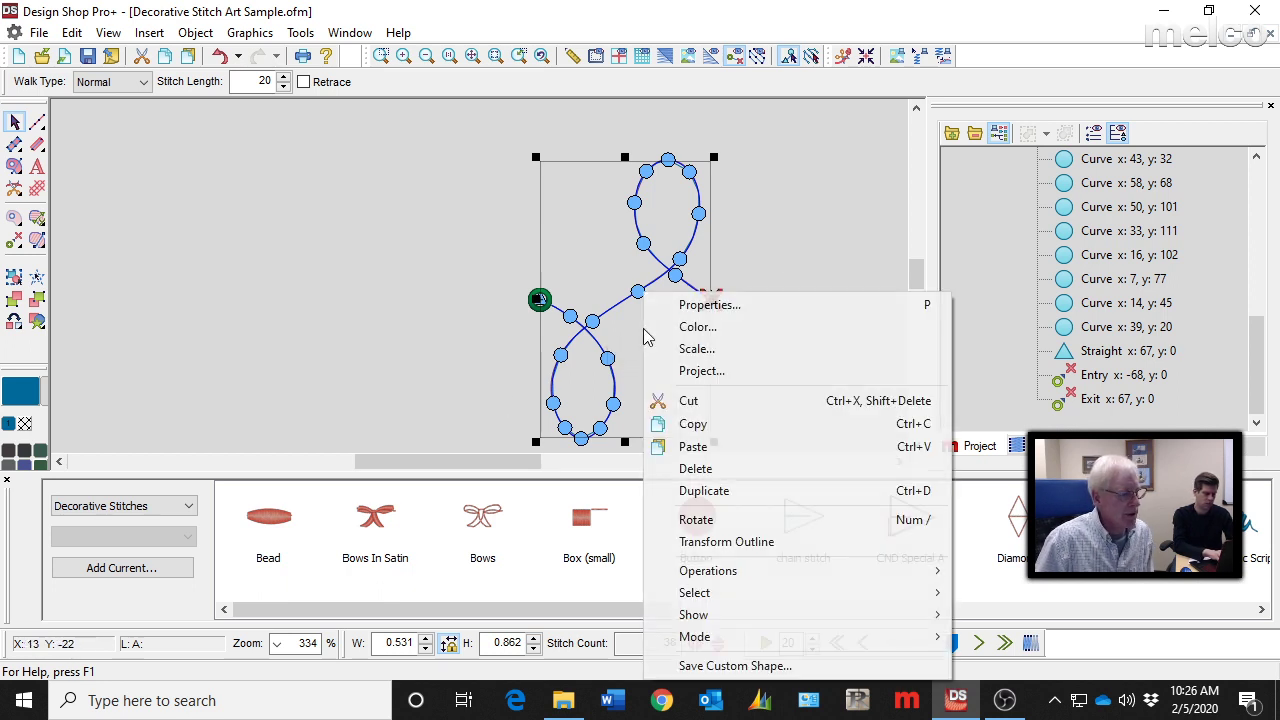
left_click(750, 666)
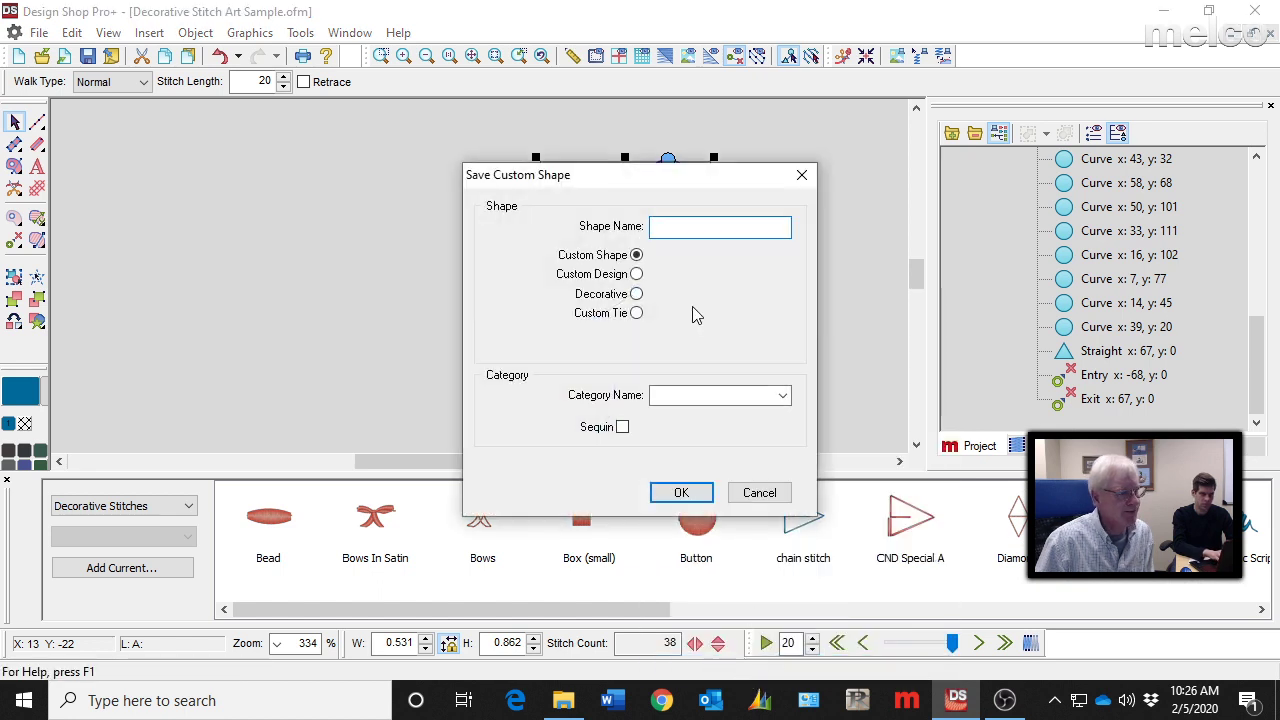
left_click(637, 295)
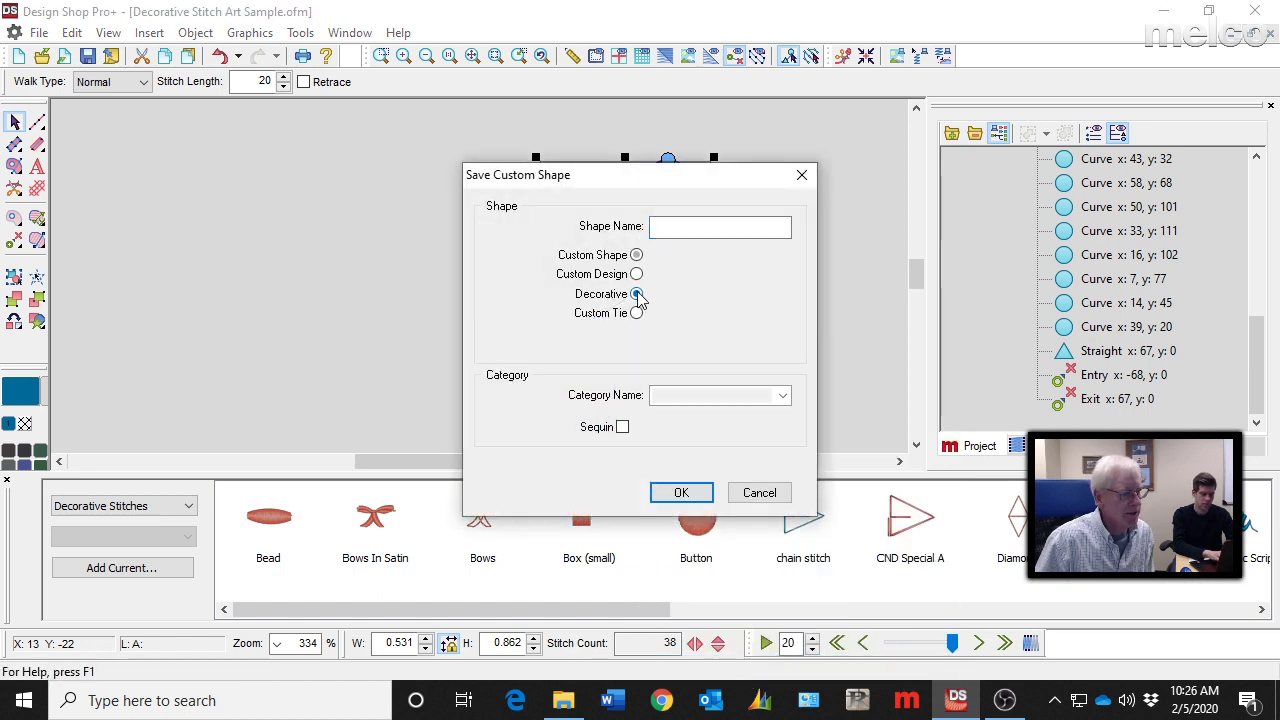
left_click(674, 228)
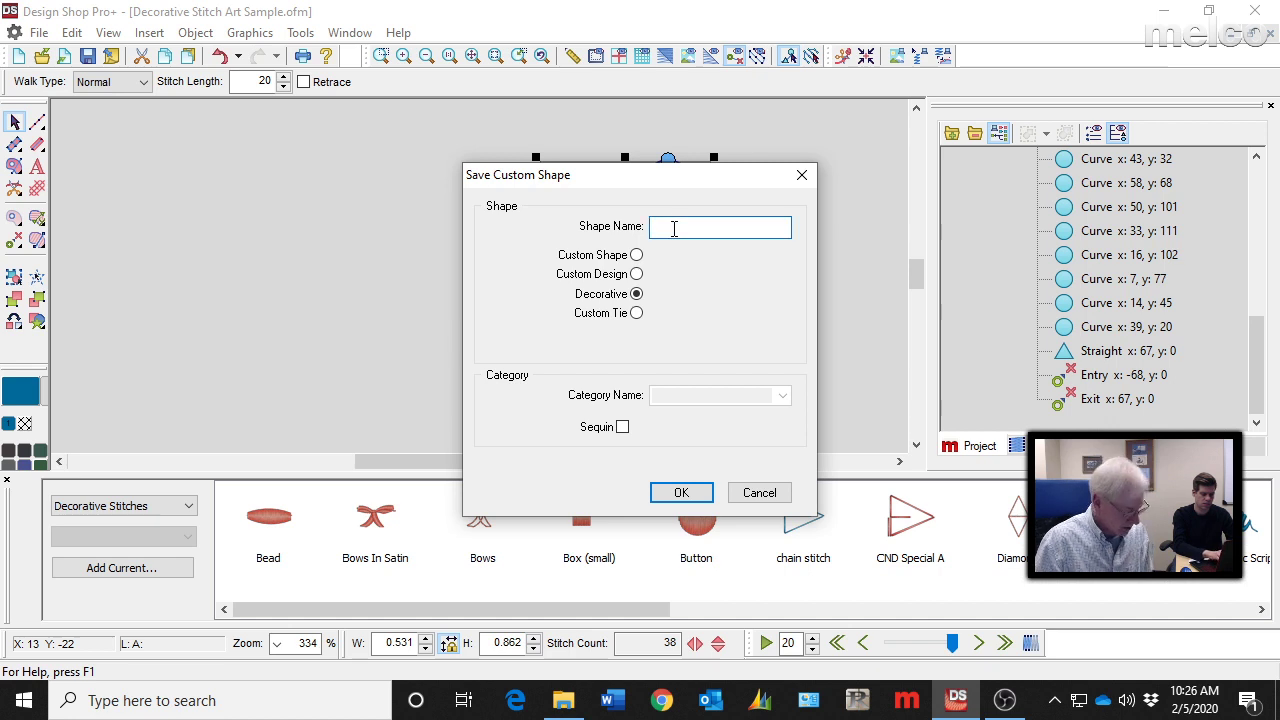
type("Lo")
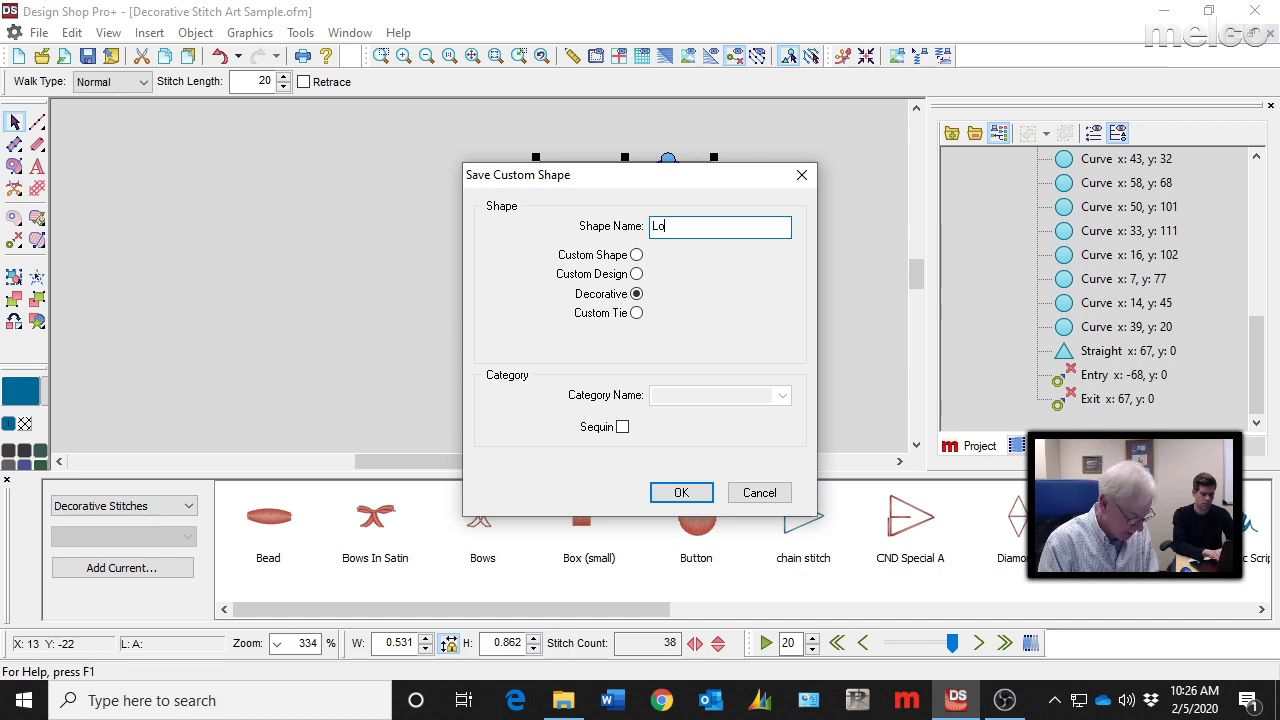
type("op test")
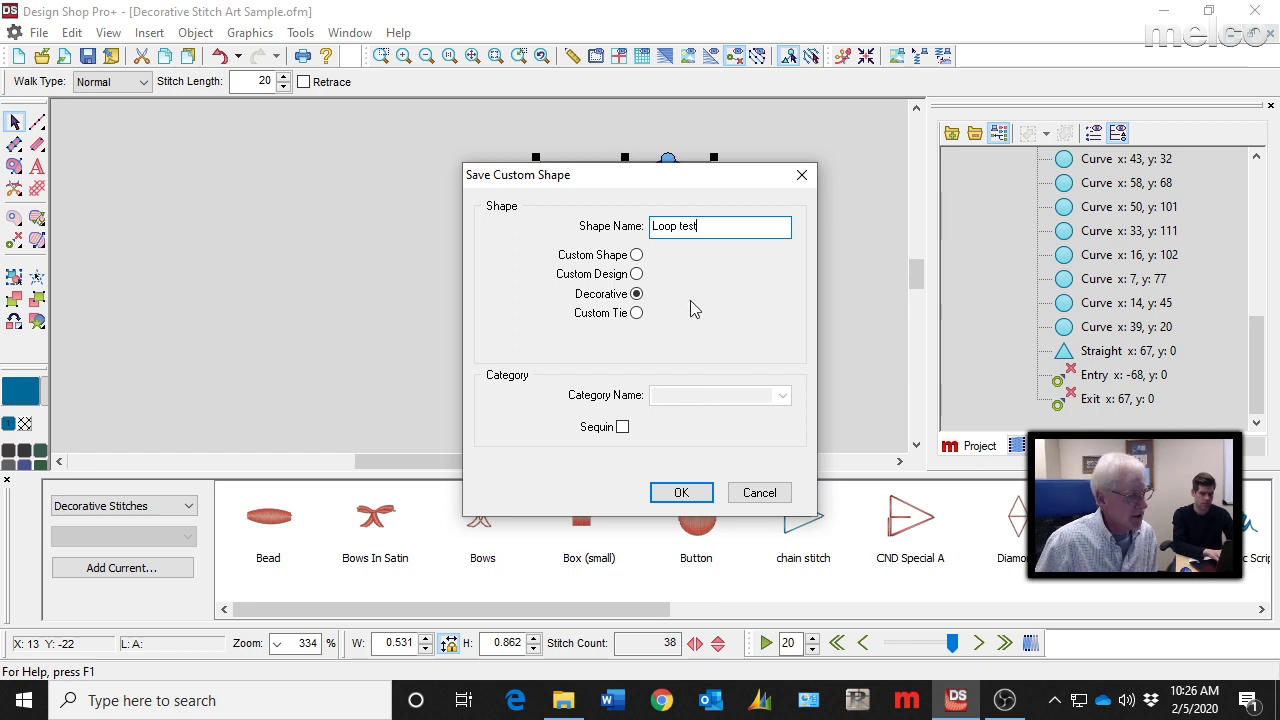
left_click(681, 490)
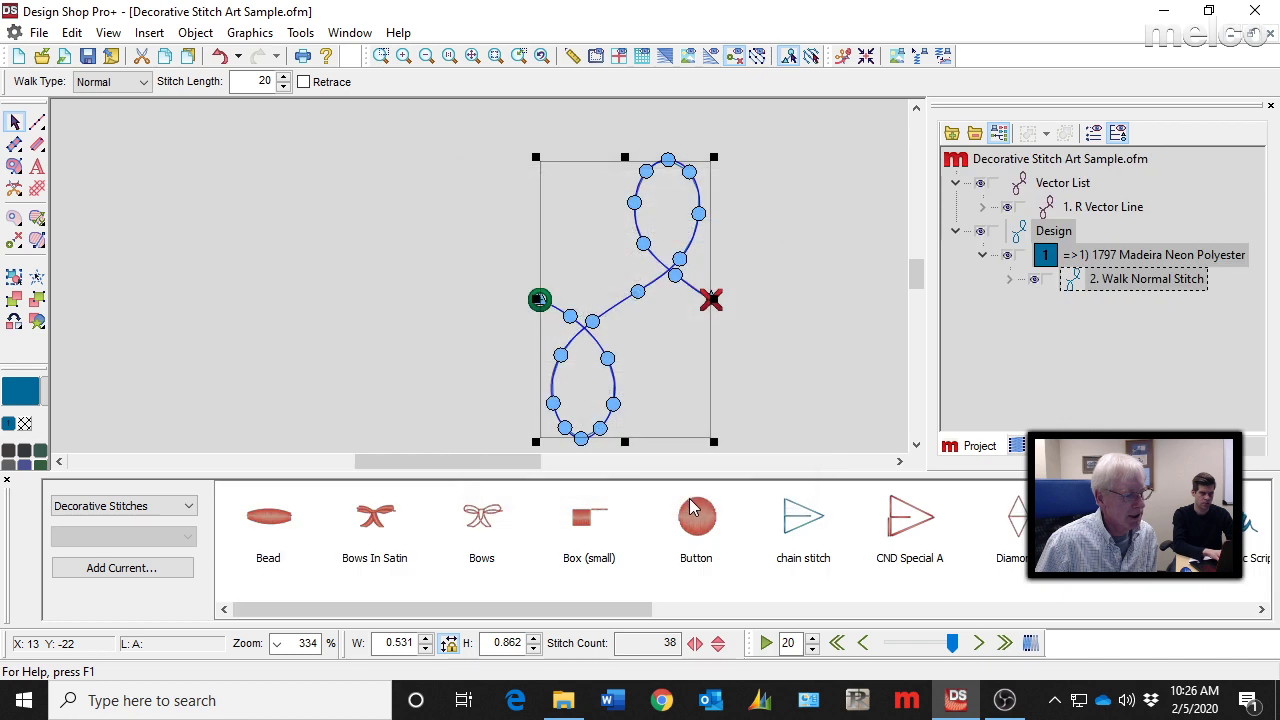
Draw a horizontal Decorative walk line about 548 points long with the Loop test pattern, above and left of the original double loop
scroll(267, 331, "down", 1)
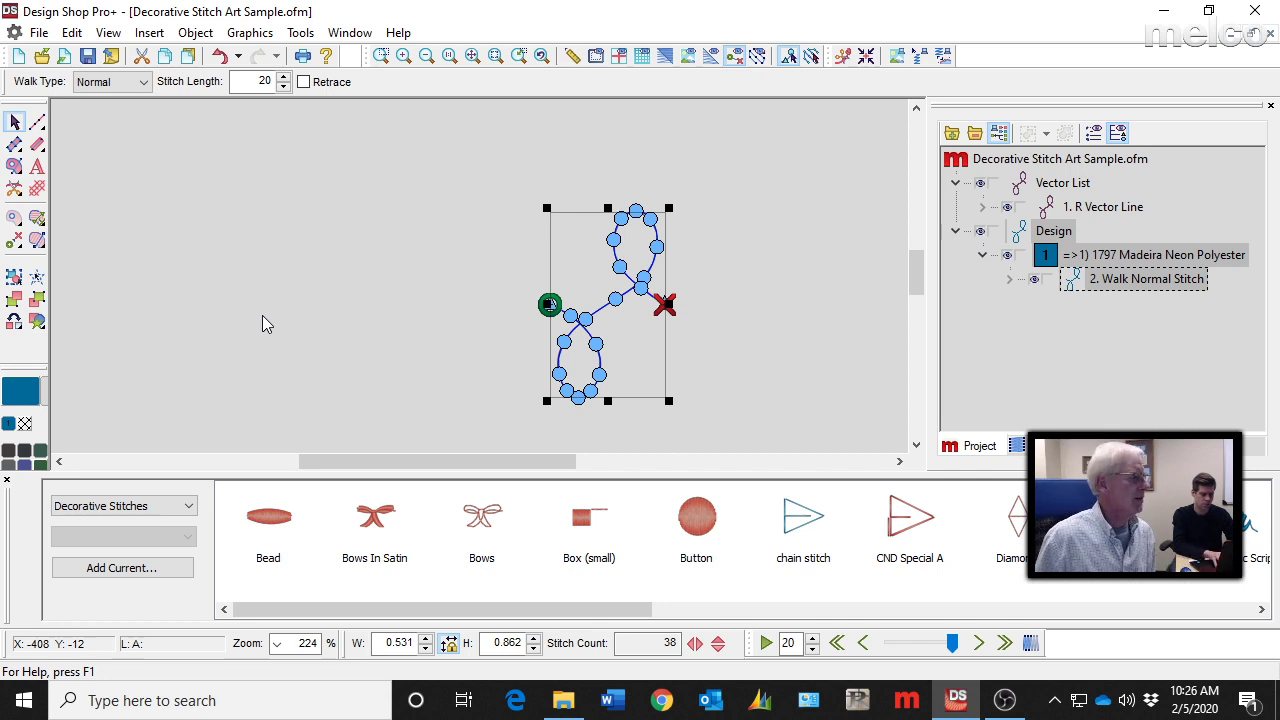
left_click(37, 123)
left_click(145, 83)
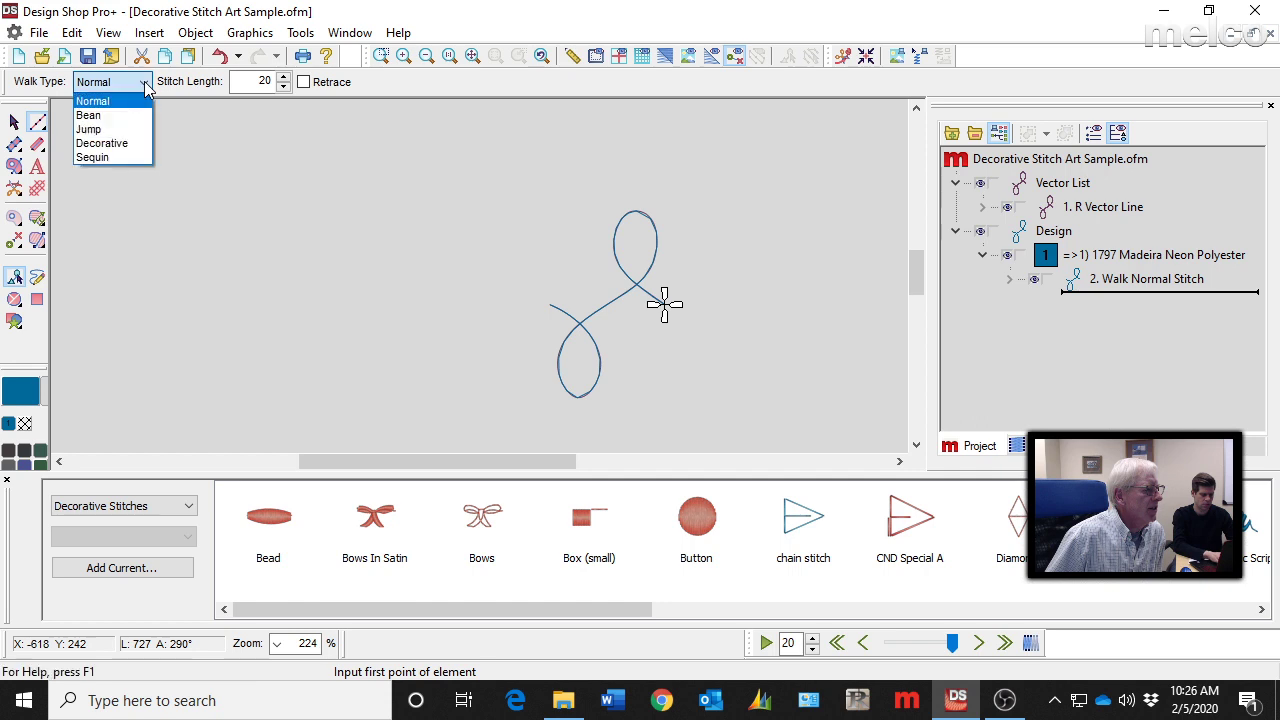
left_click(112, 143)
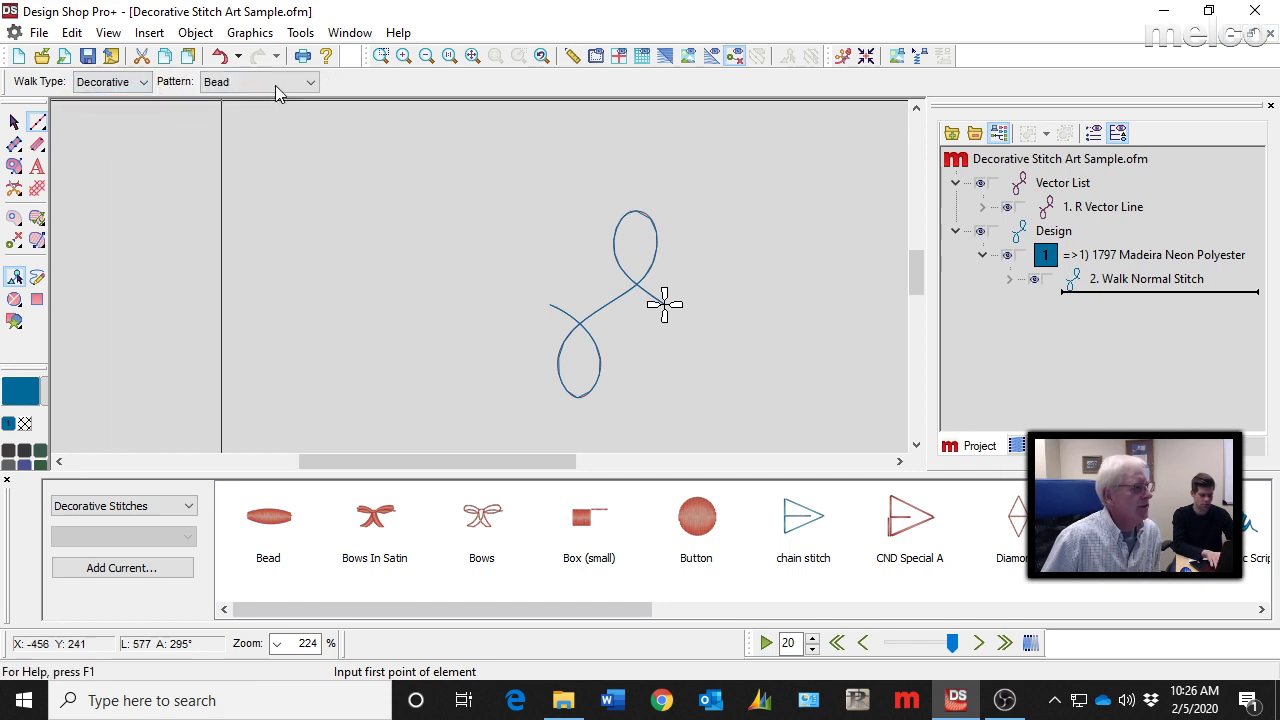
left_click(310, 82)
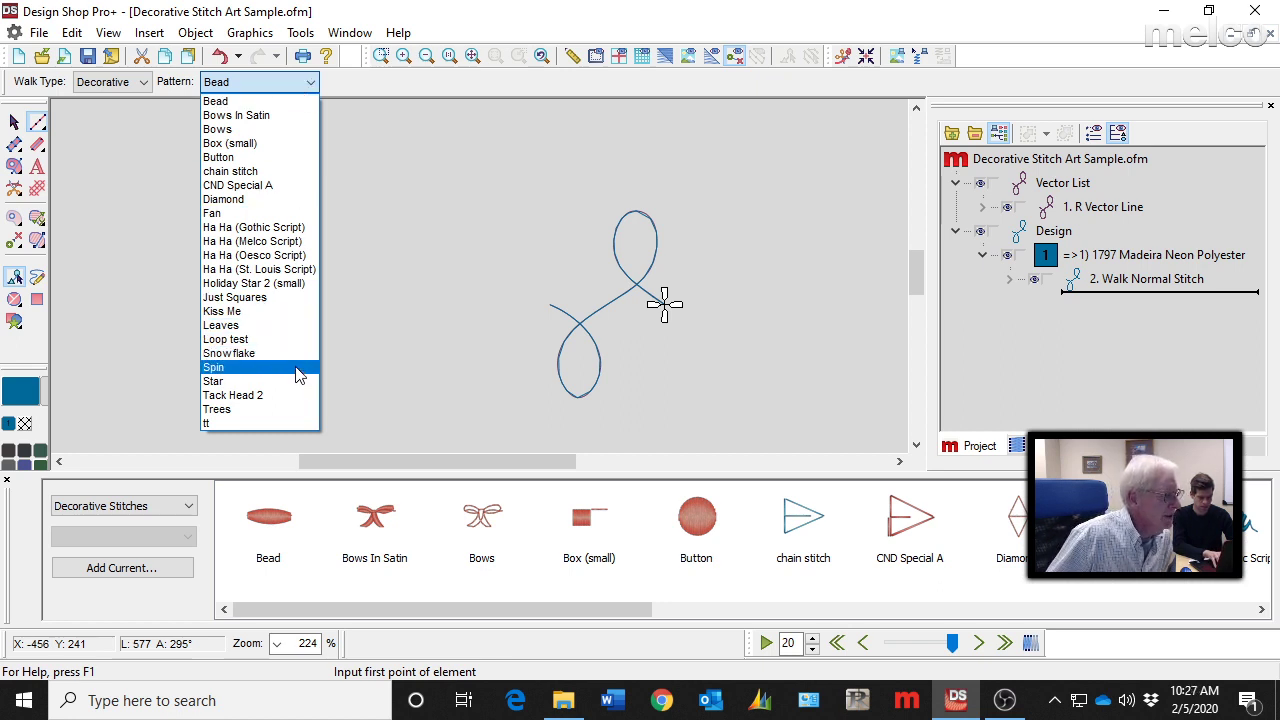
left_click(278, 339)
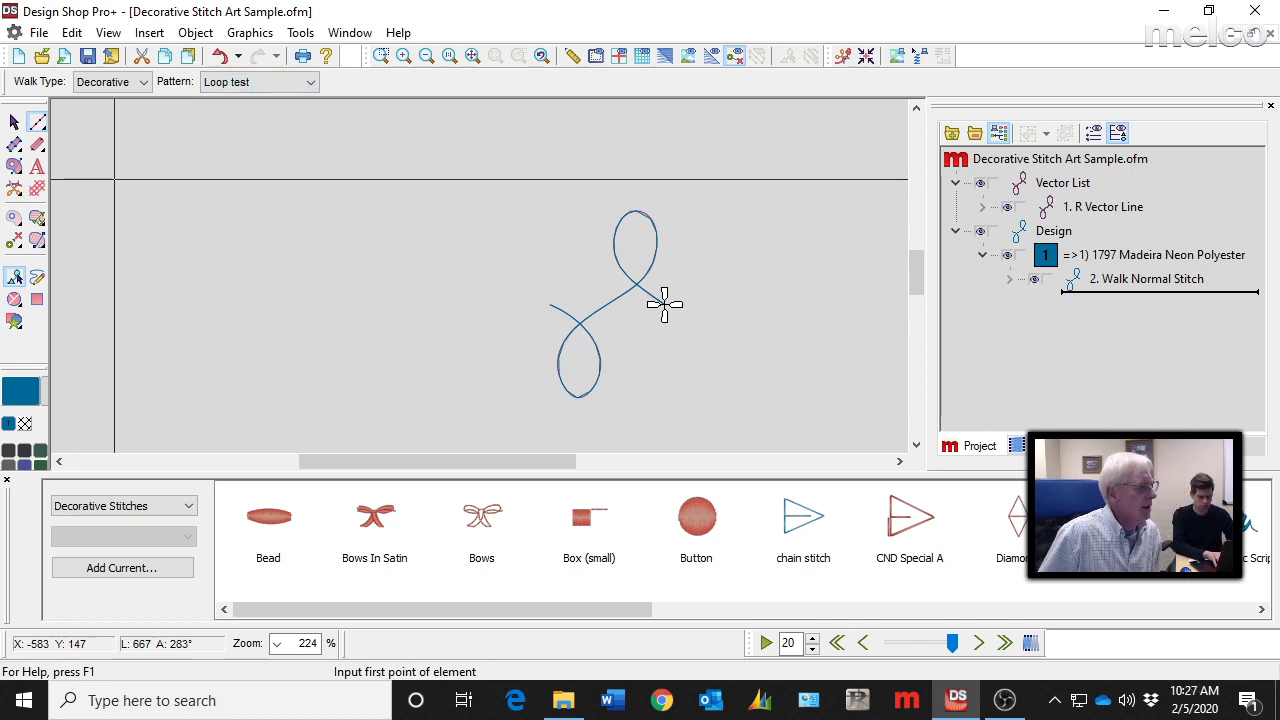
left_click(266, 181)
left_click(577, 180)
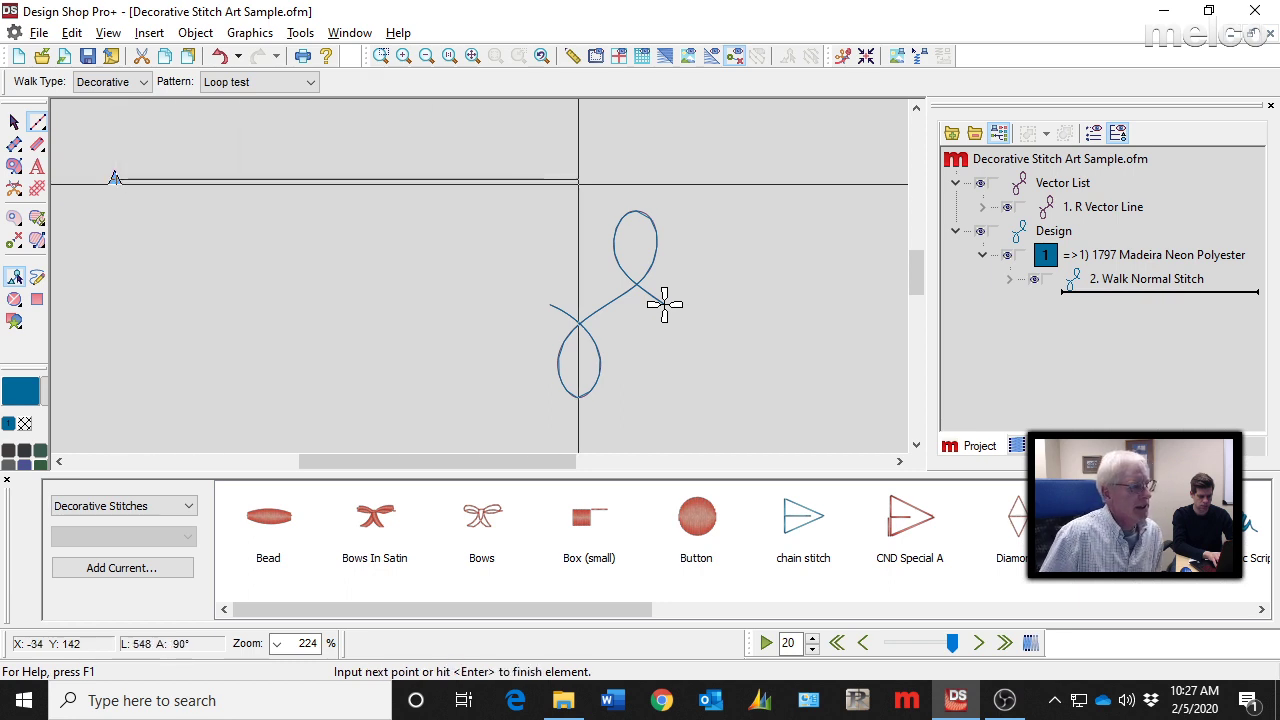
key("Return")
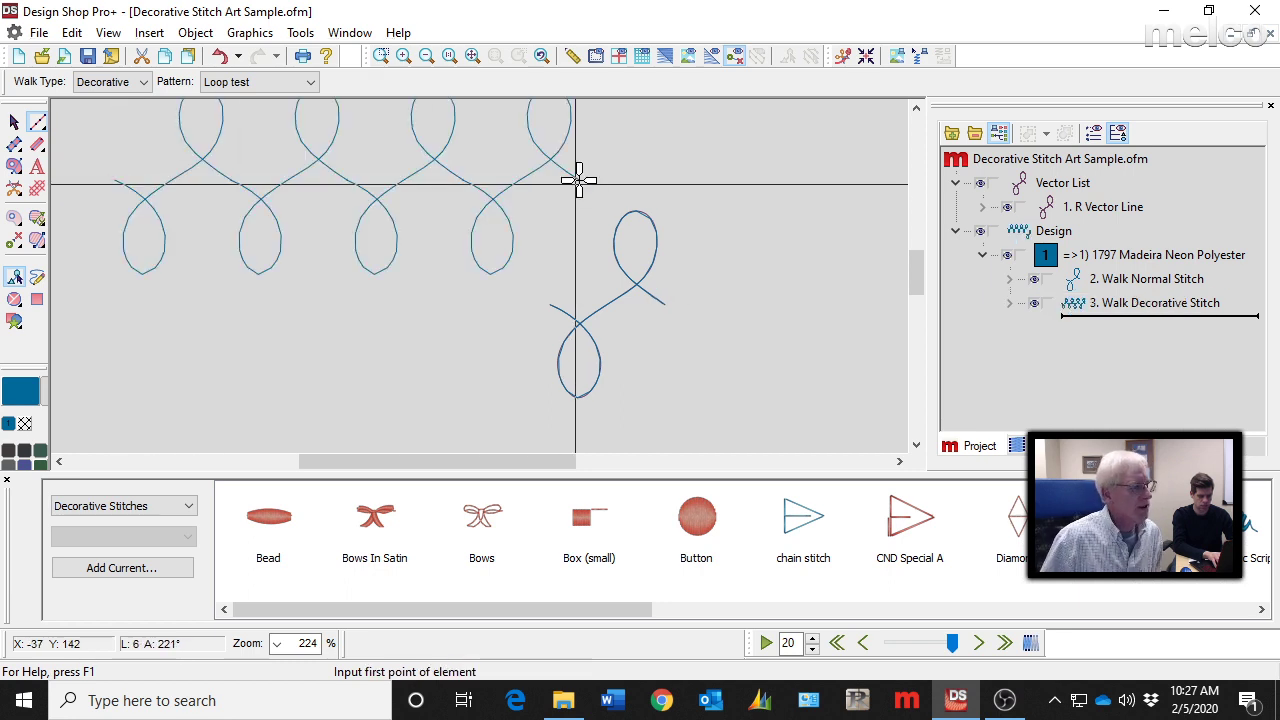
Draw a rectangular complex fill about 5.78 wide by 3.04 high below the decorative loop line
scroll(576, 181, "down", 2)
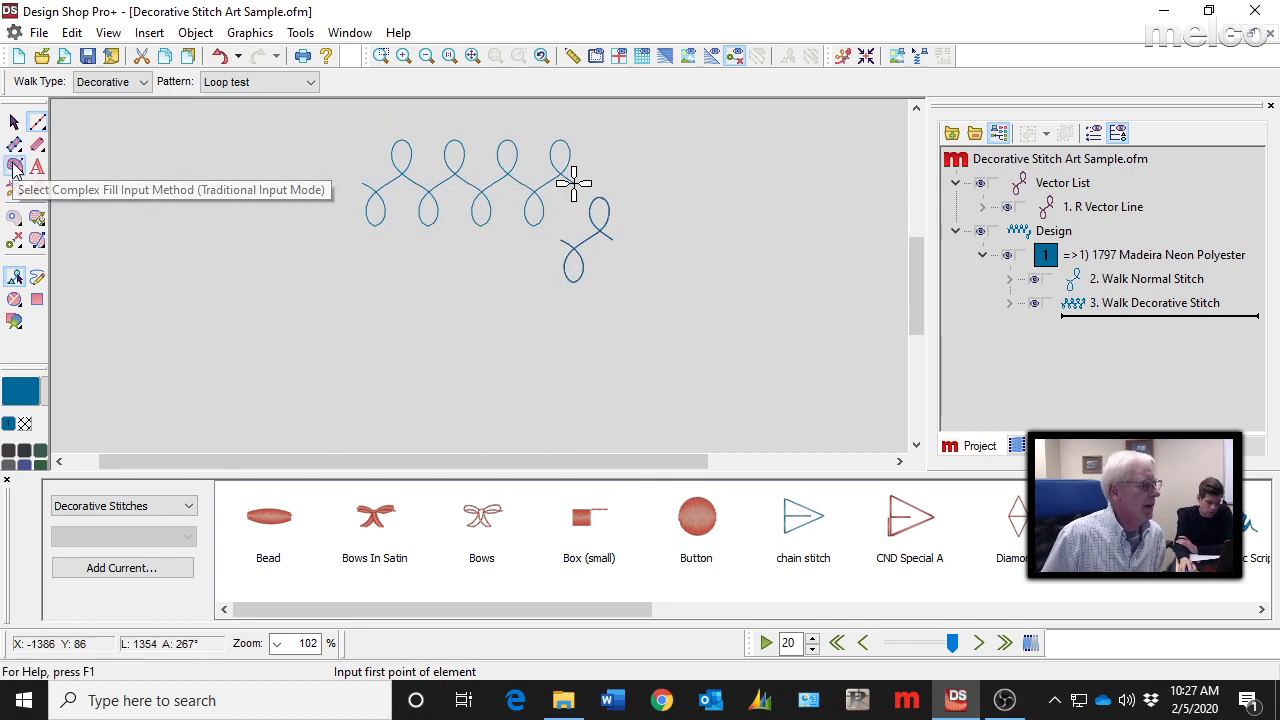
left_click(13, 167)
left_click(35, 301)
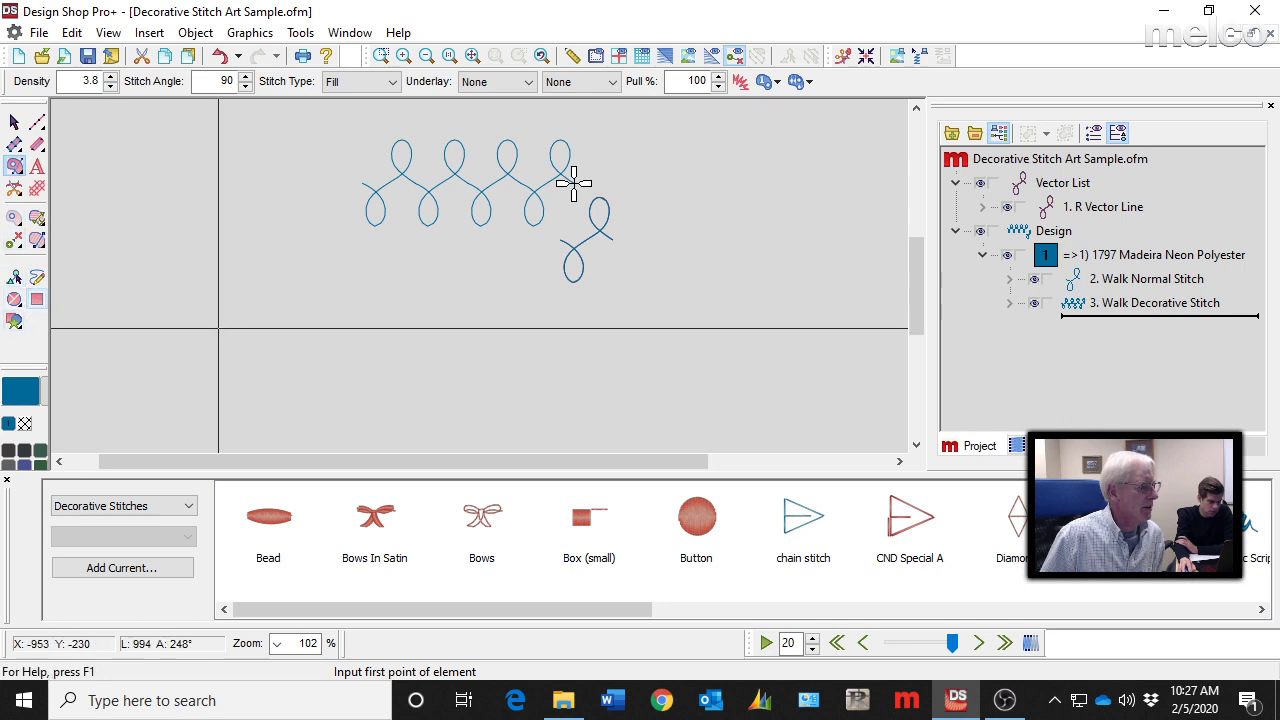
left_click_drag(174, 233, 741, 438)
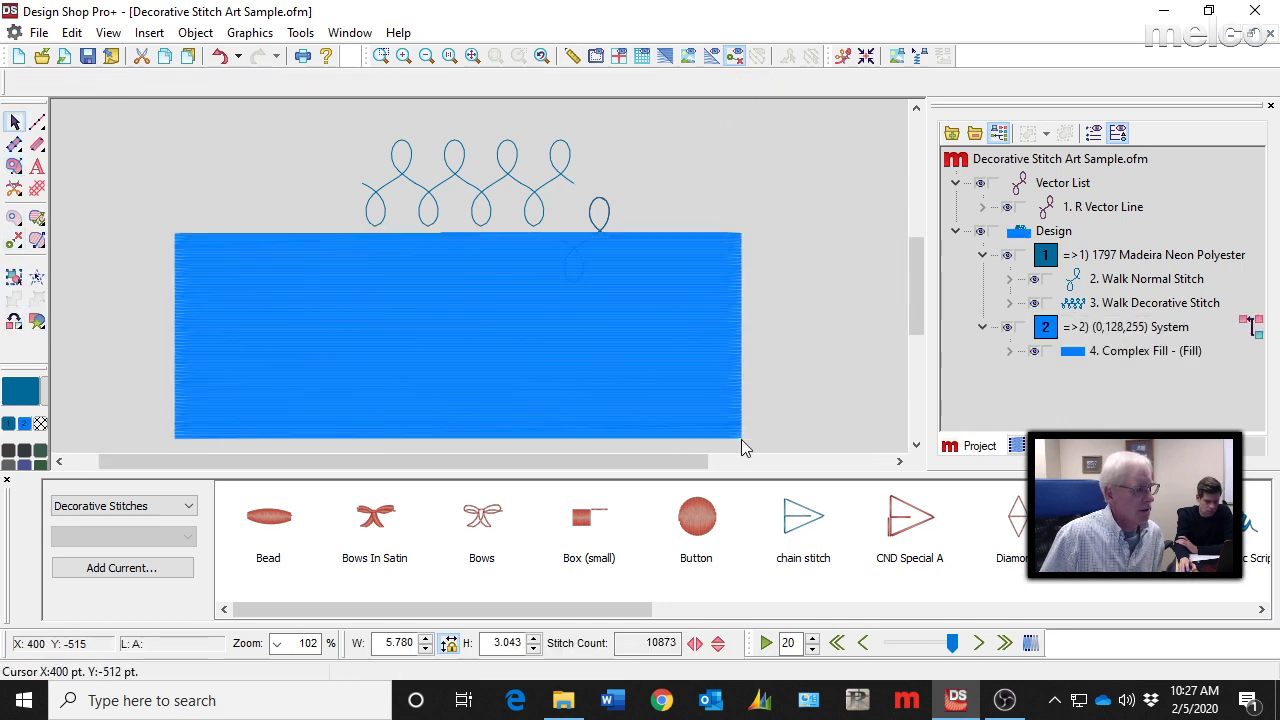
Change the rectangular complex fill's stitch type to Decorative and set its pattern to Loop test
left_click(25, 121)
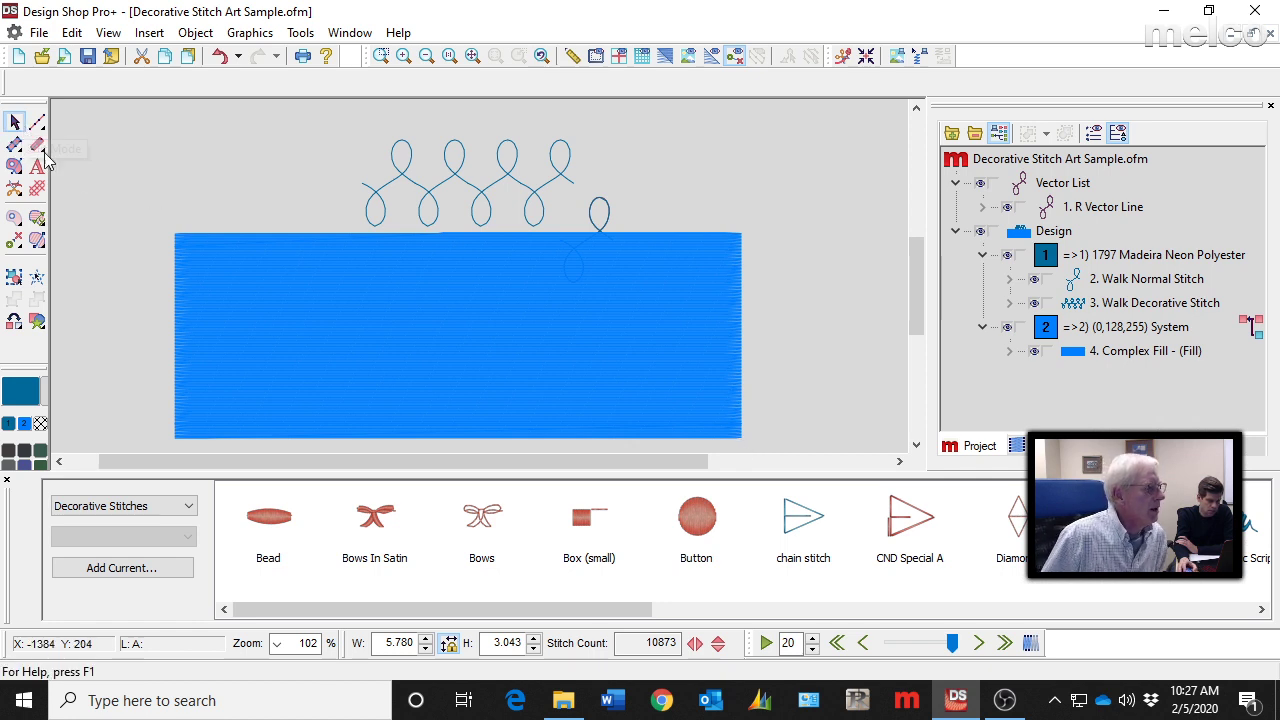
left_click(223, 282)
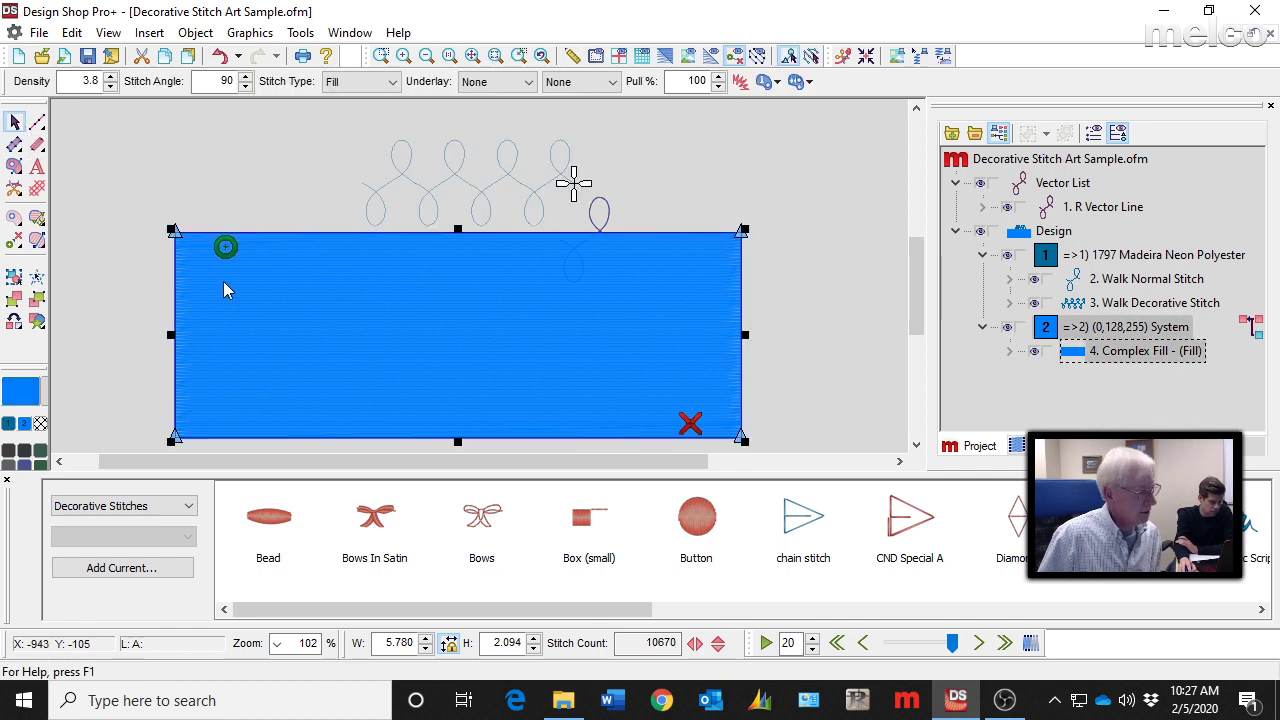
left_click(390, 83)
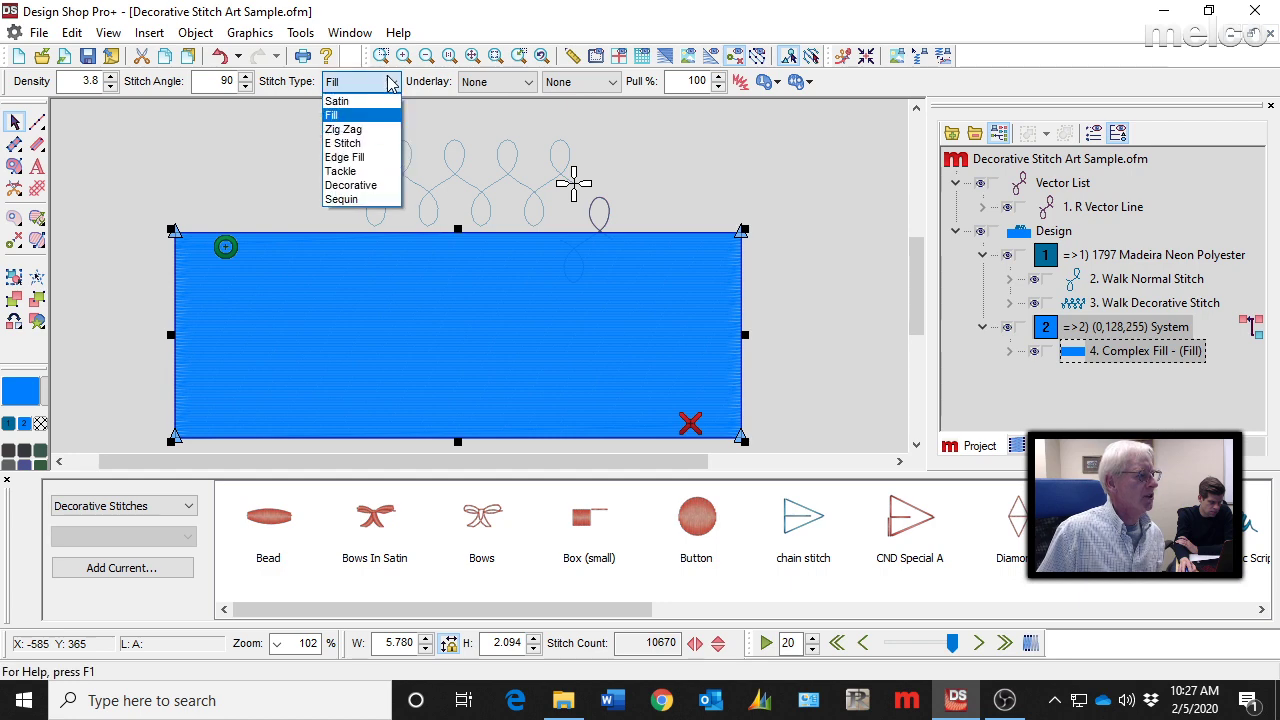
left_click(366, 186)
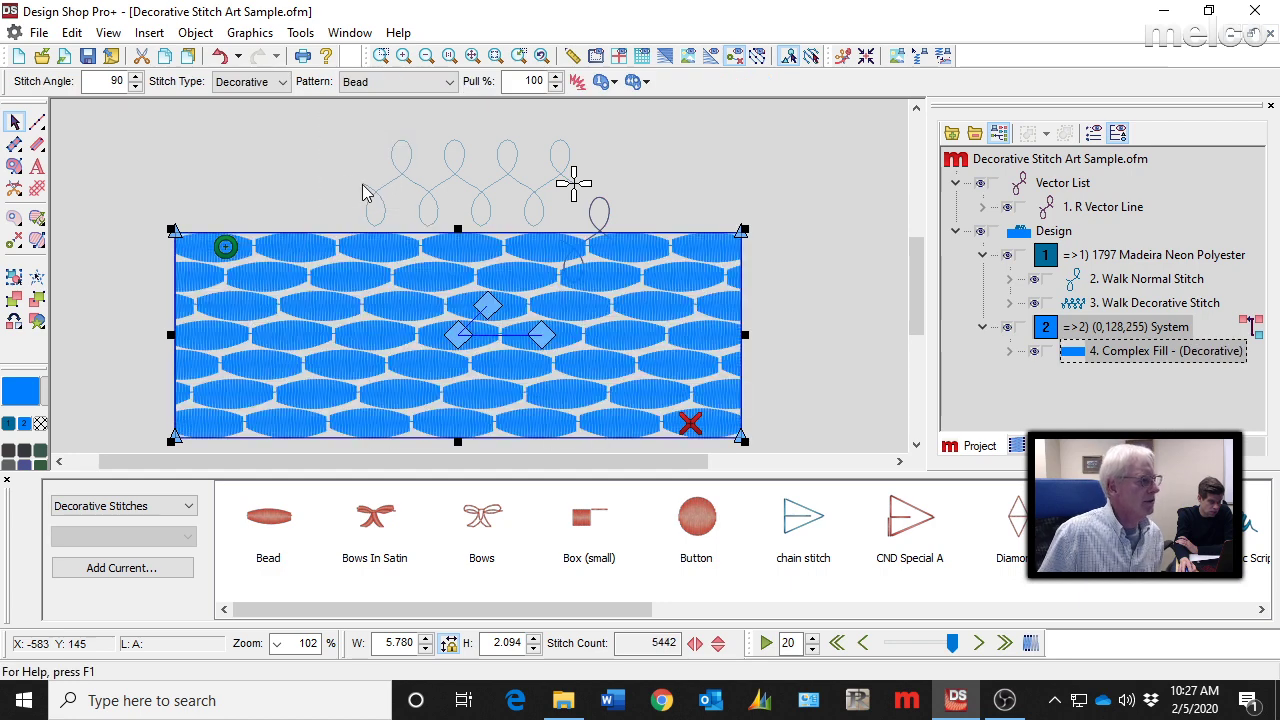
left_click(385, 84)
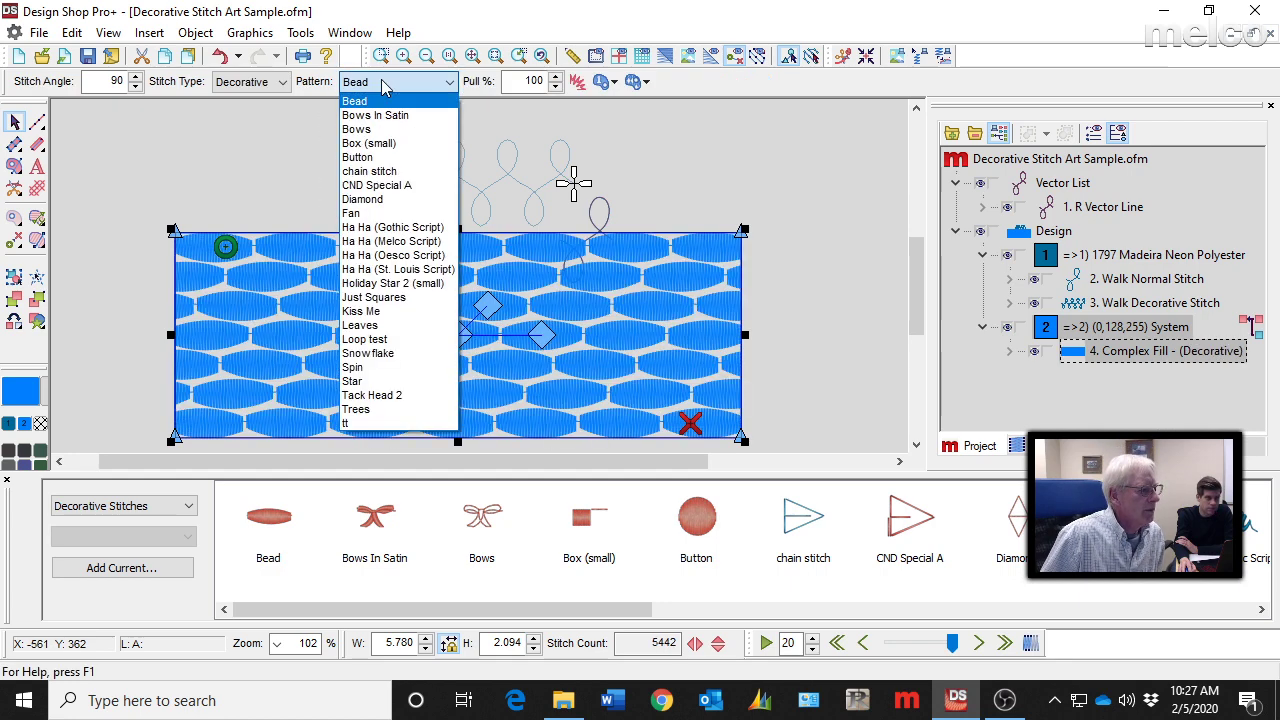
left_click(400, 340)
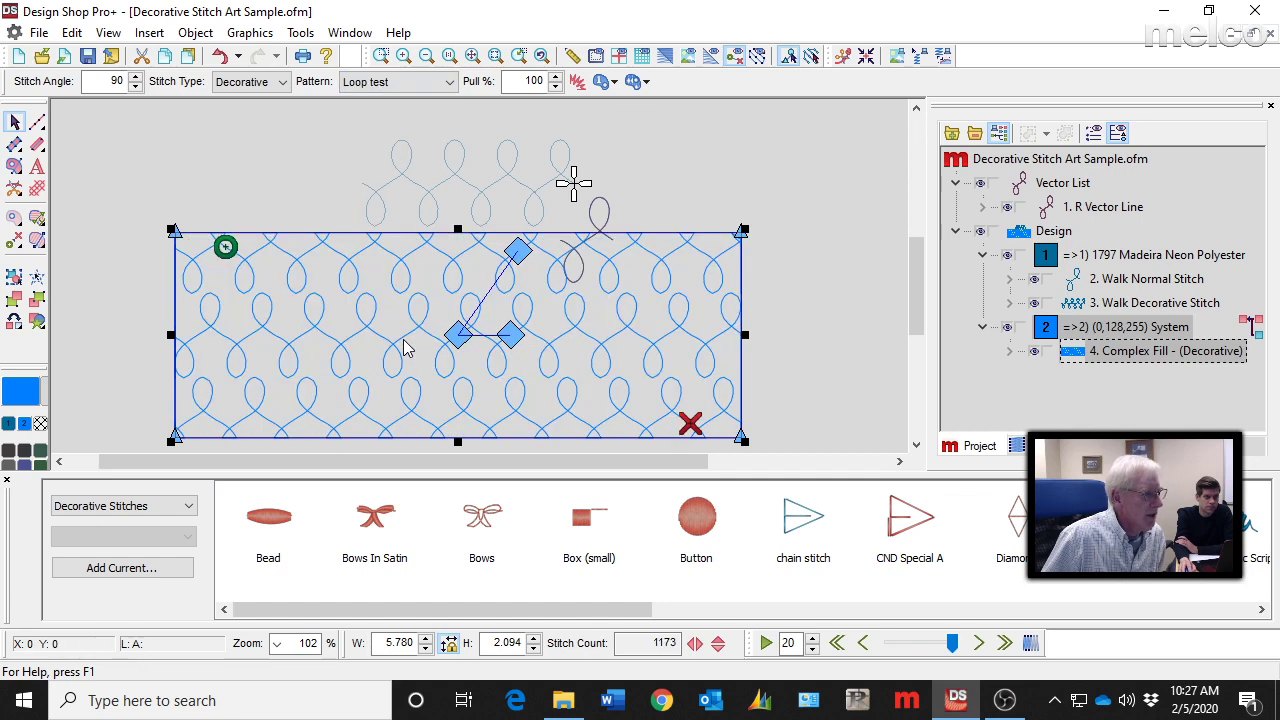
Delete the decorative loop line above the fill and move the fill pattern's upper handle directly above its centre handle so the rows line up
scroll(405, 347, "down", 1)
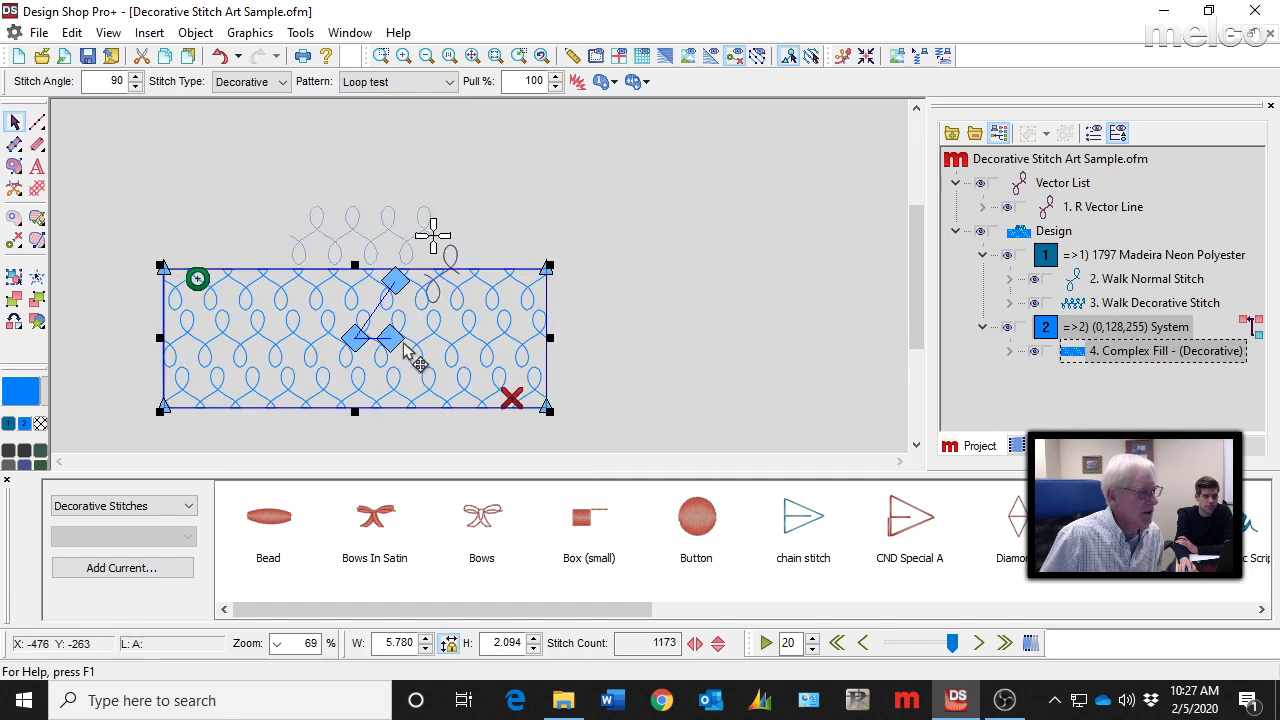
scroll(405, 355, "up", 1)
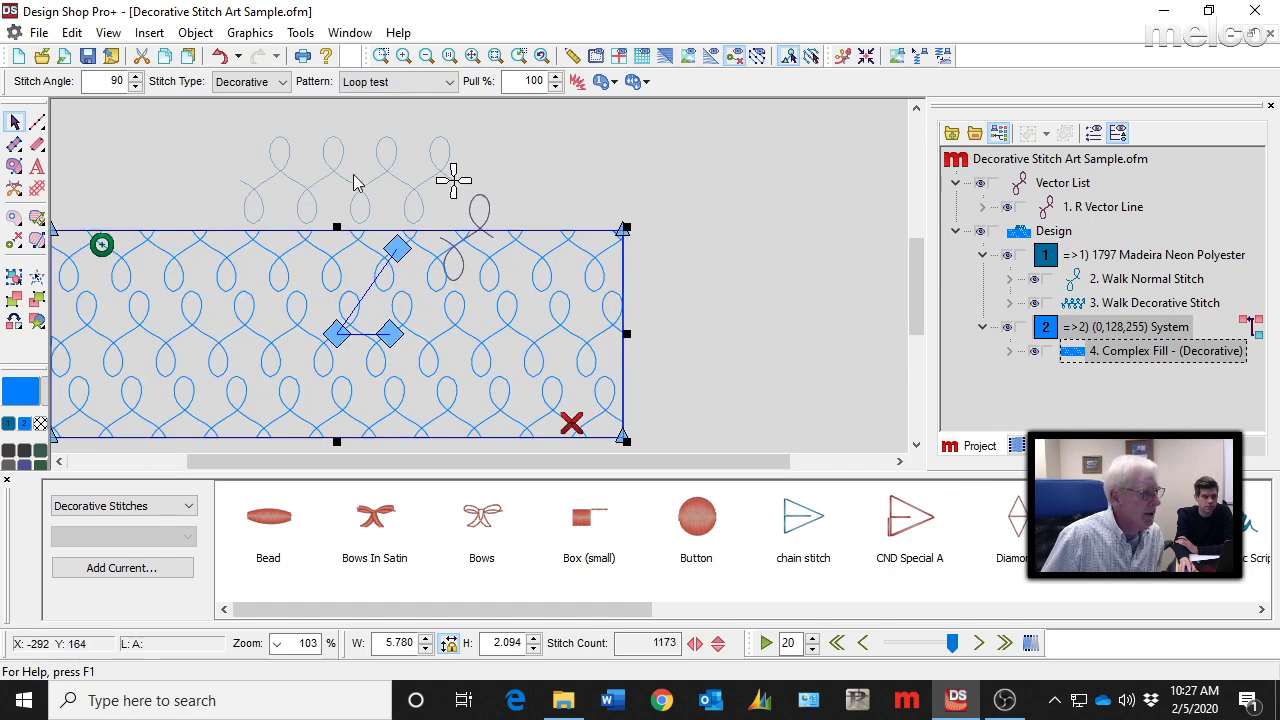
left_click(353, 181)
key("Delete")
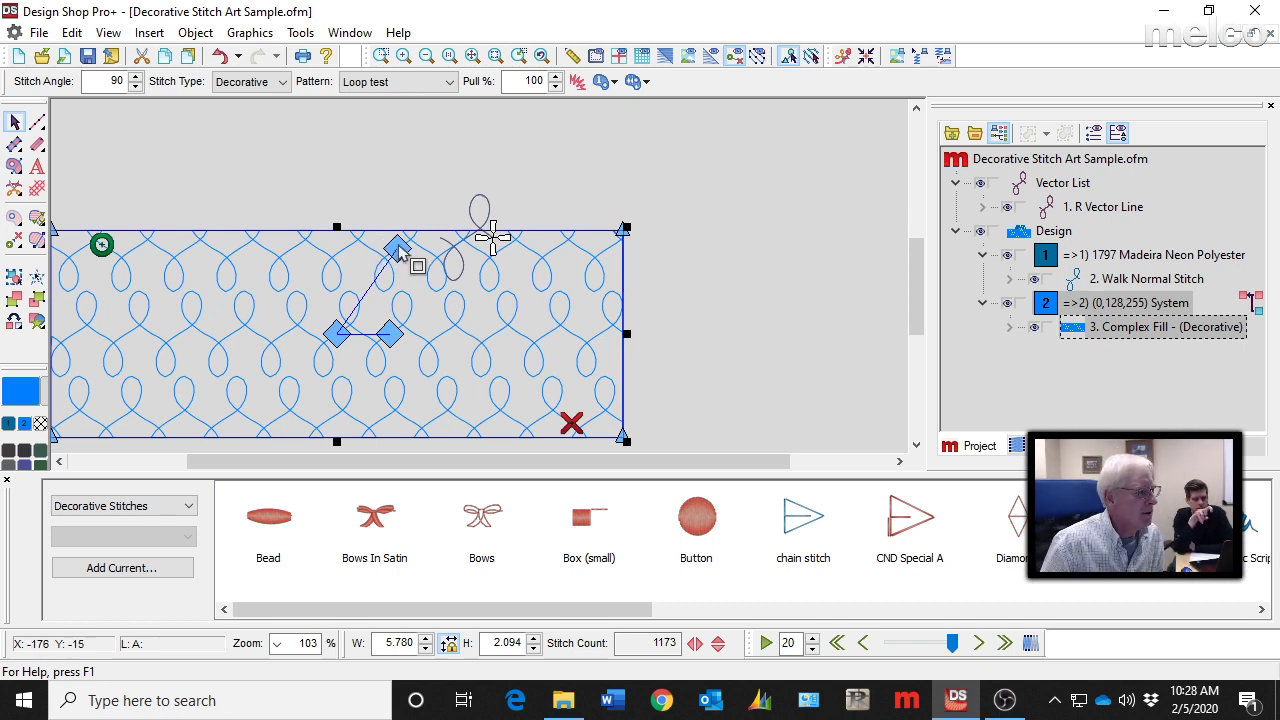
left_click_drag(397, 248, 335, 282)
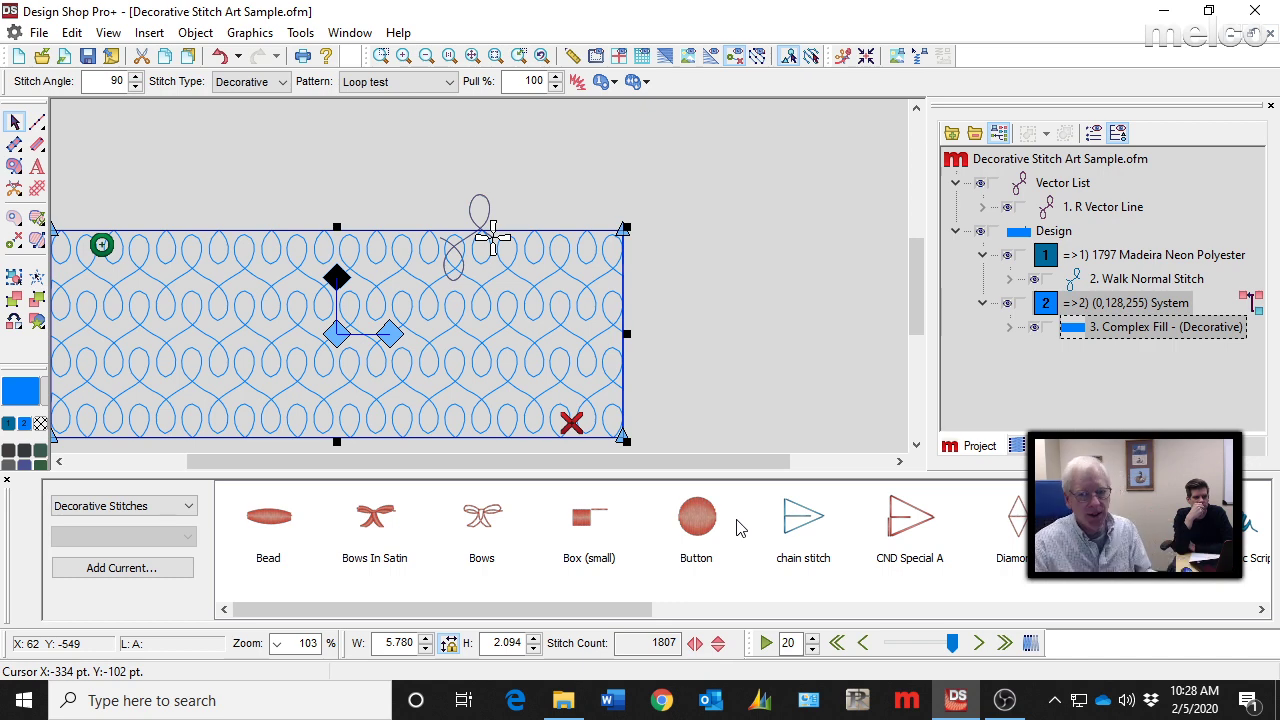
key("Escape")
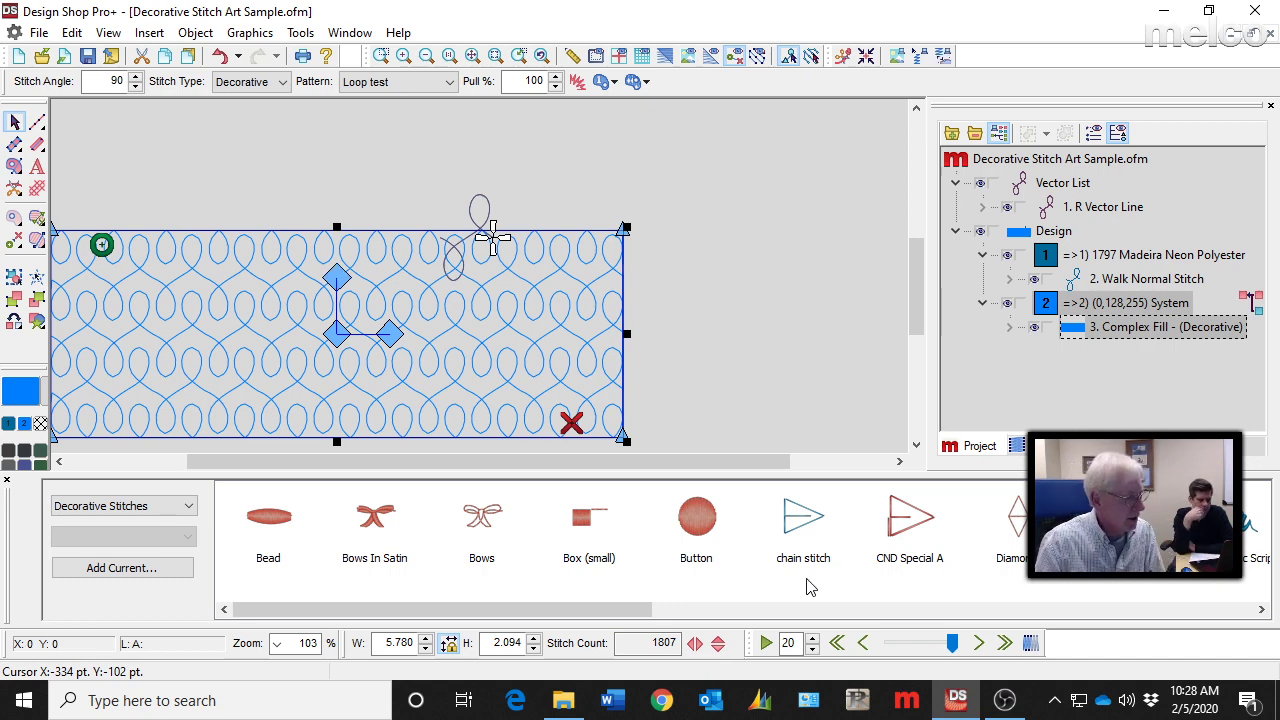
Examine the decorative fill's Top Stitching properties, including pattern, stitch mode, width, height and spacing, and close them without changing any setting
right_click(506, 292)
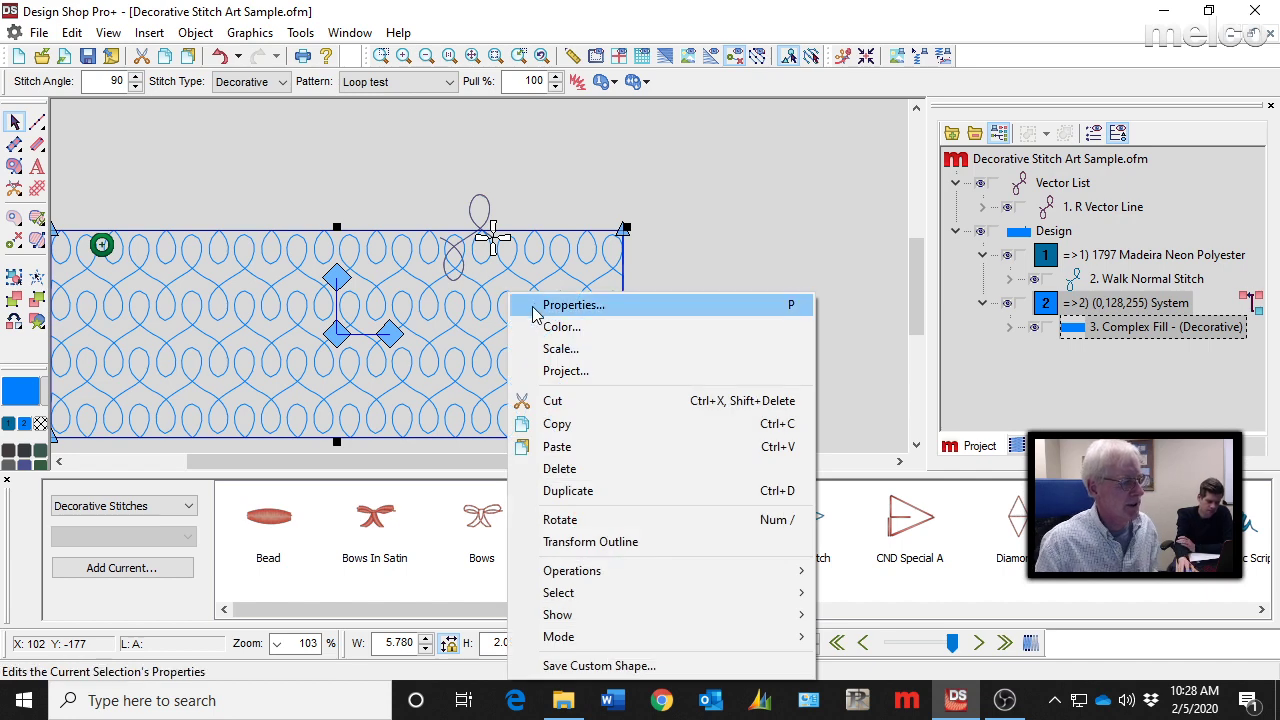
left_click(537, 307)
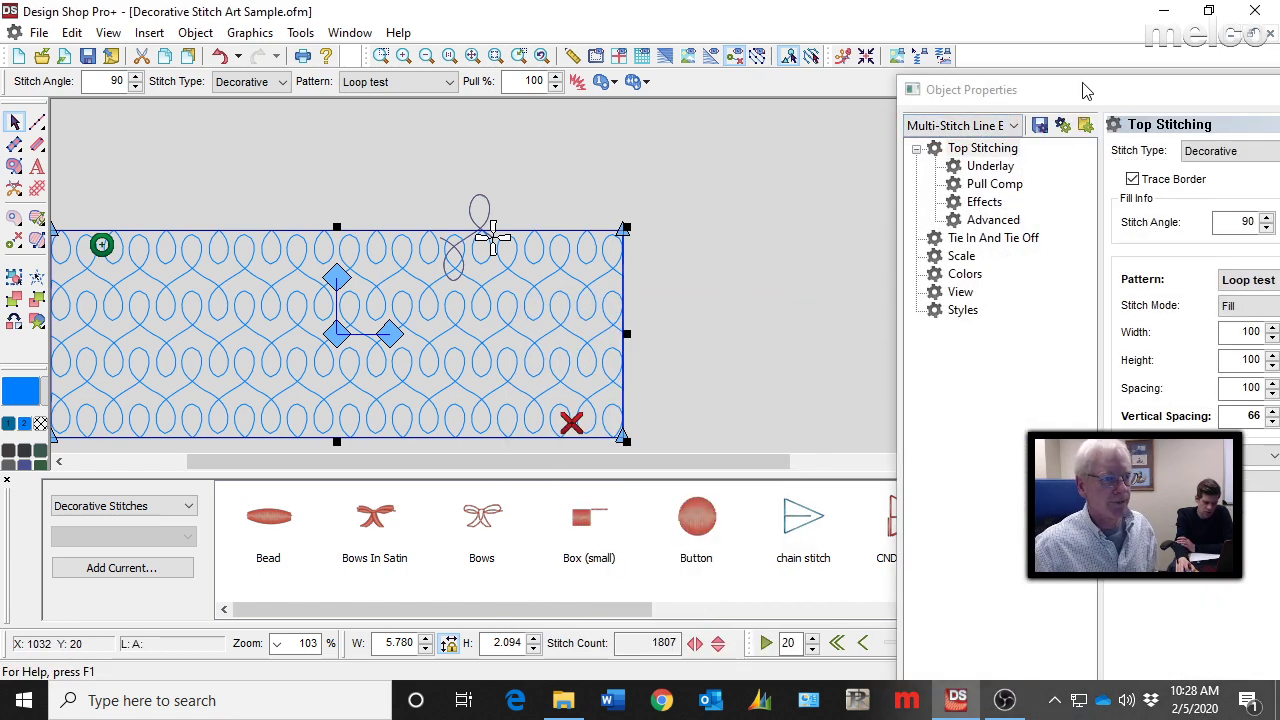
left_click_drag(1087, 91, 603, 290)
left_click_drag(743, 302, 757, 40)
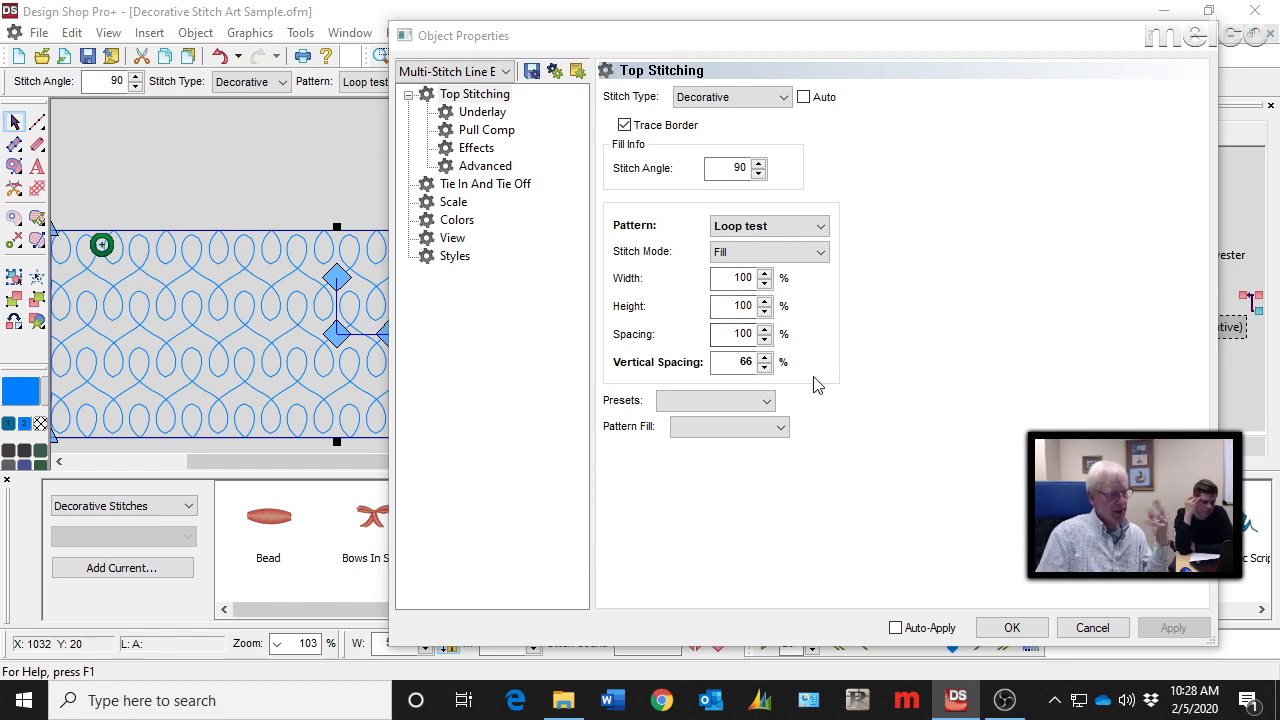
left_click(820, 254)
left_click(820, 256)
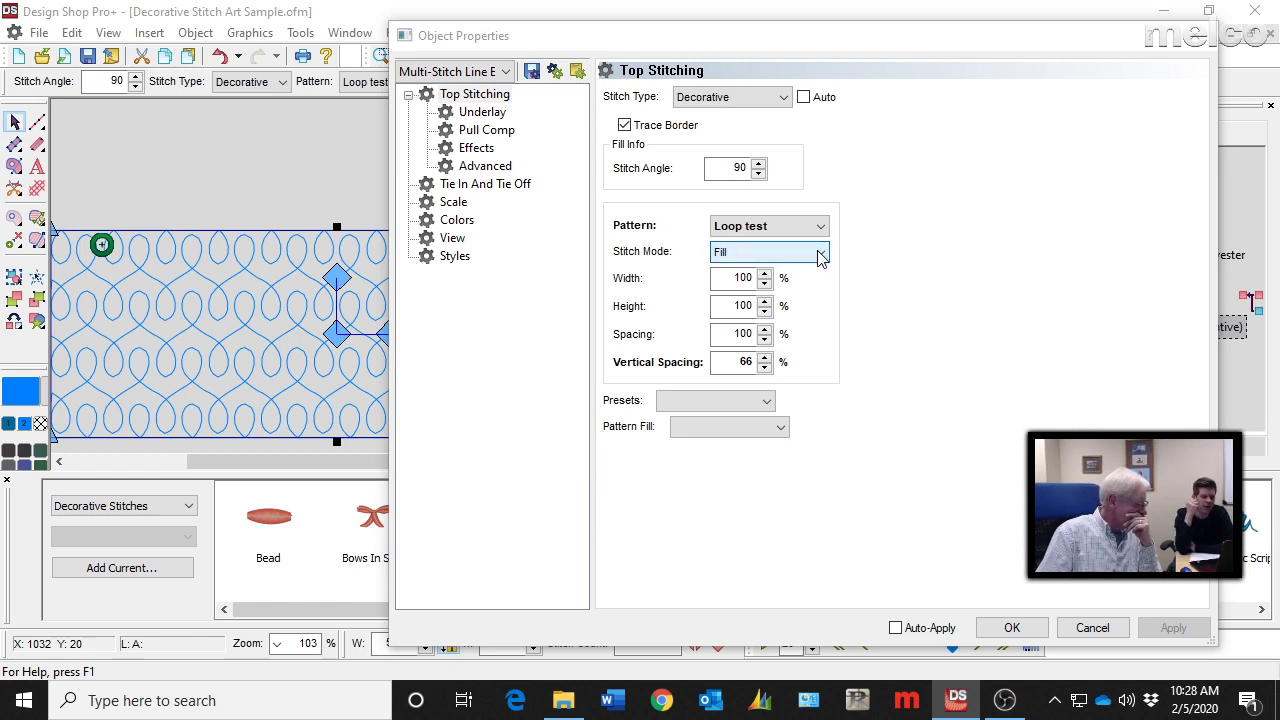
left_click(1010, 628)
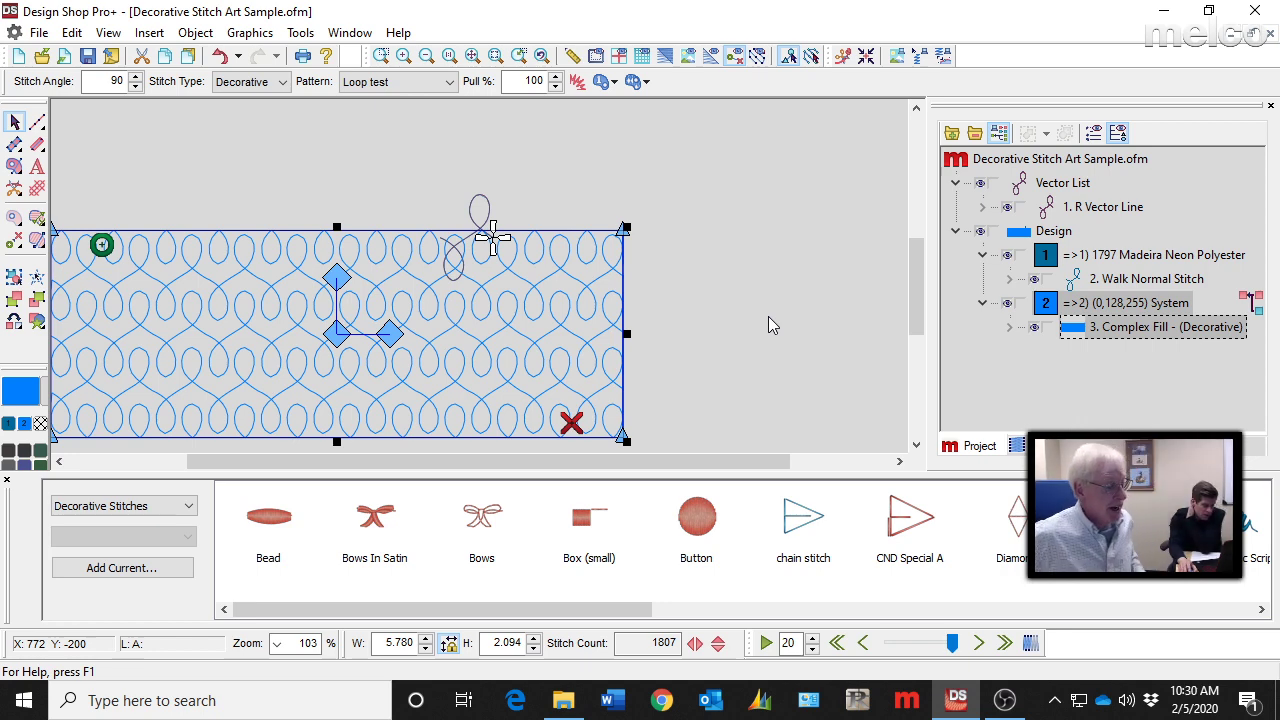
Deselect the fill and open the chain stitch from the decorative stitch library for editing to examine its shape
left_click(701, 237)
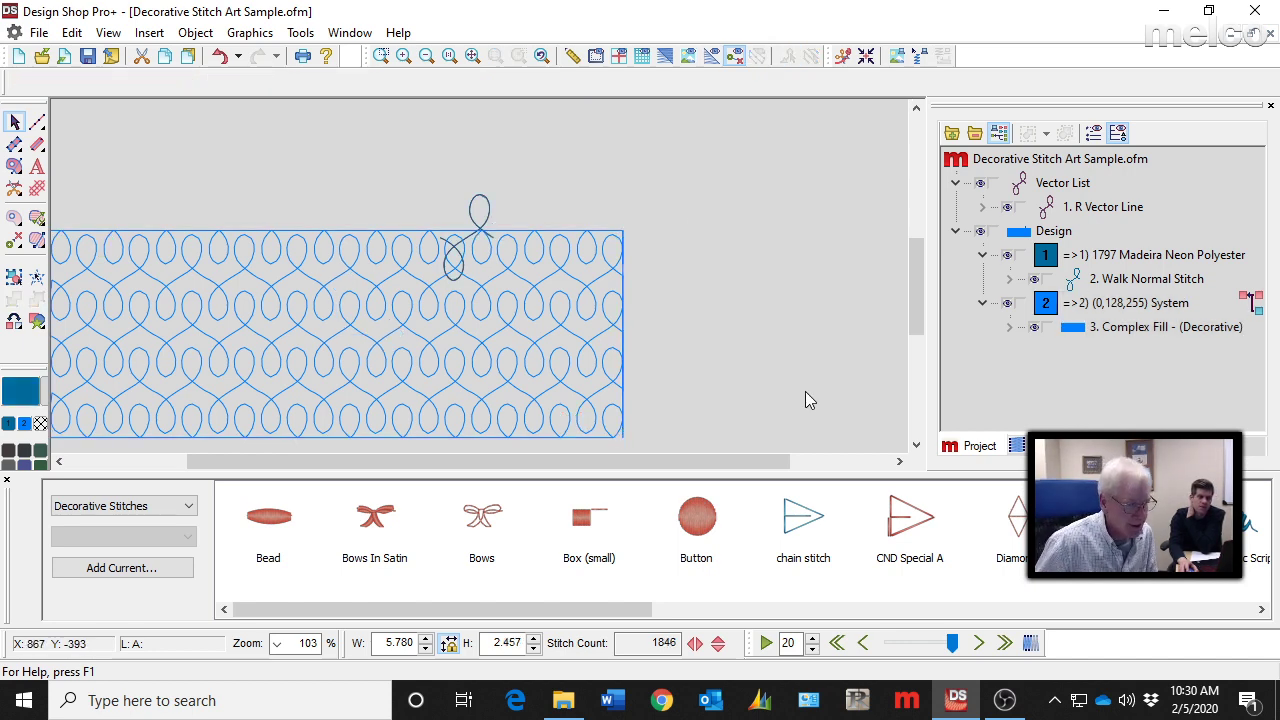
right_click(799, 528)
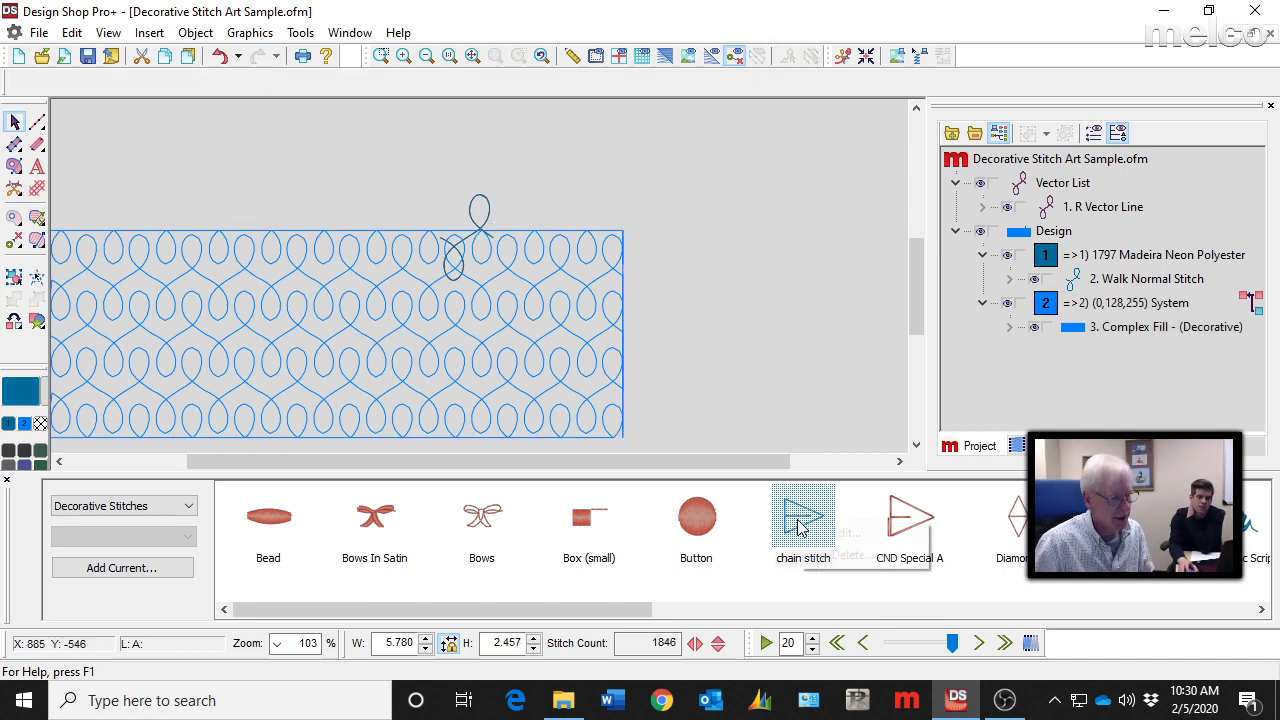
left_click(840, 535)
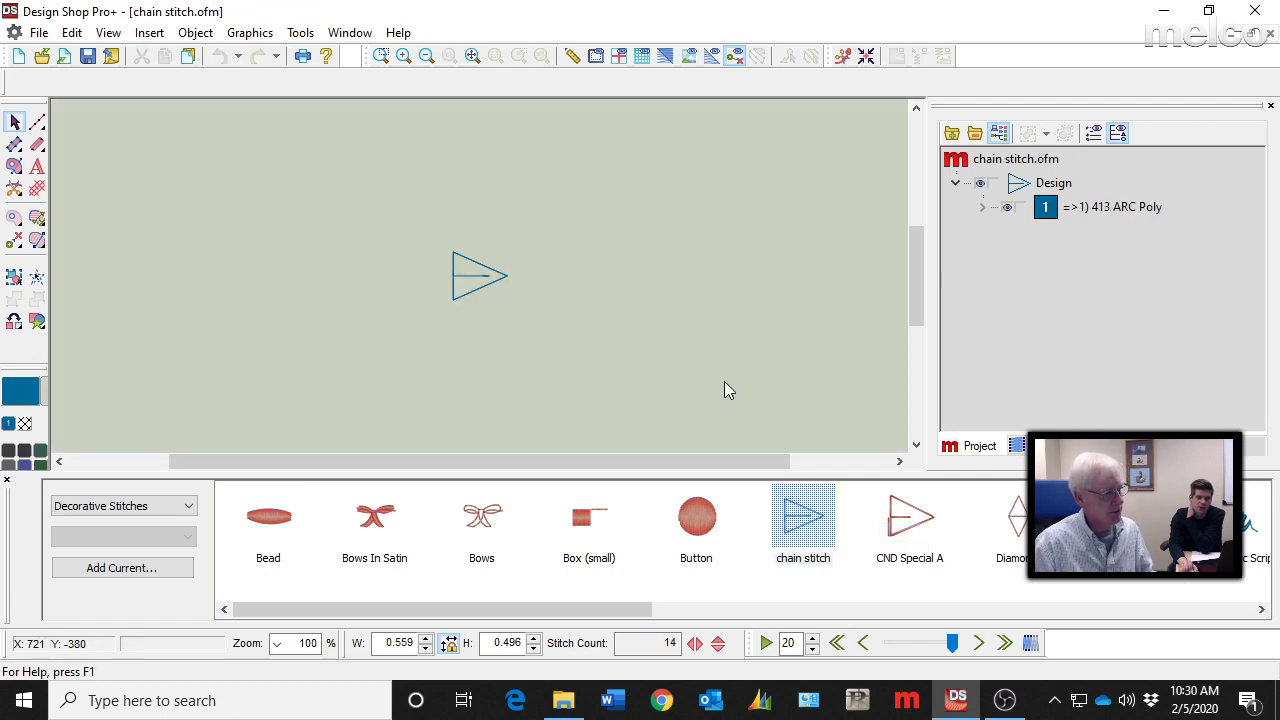
left_click(600, 57)
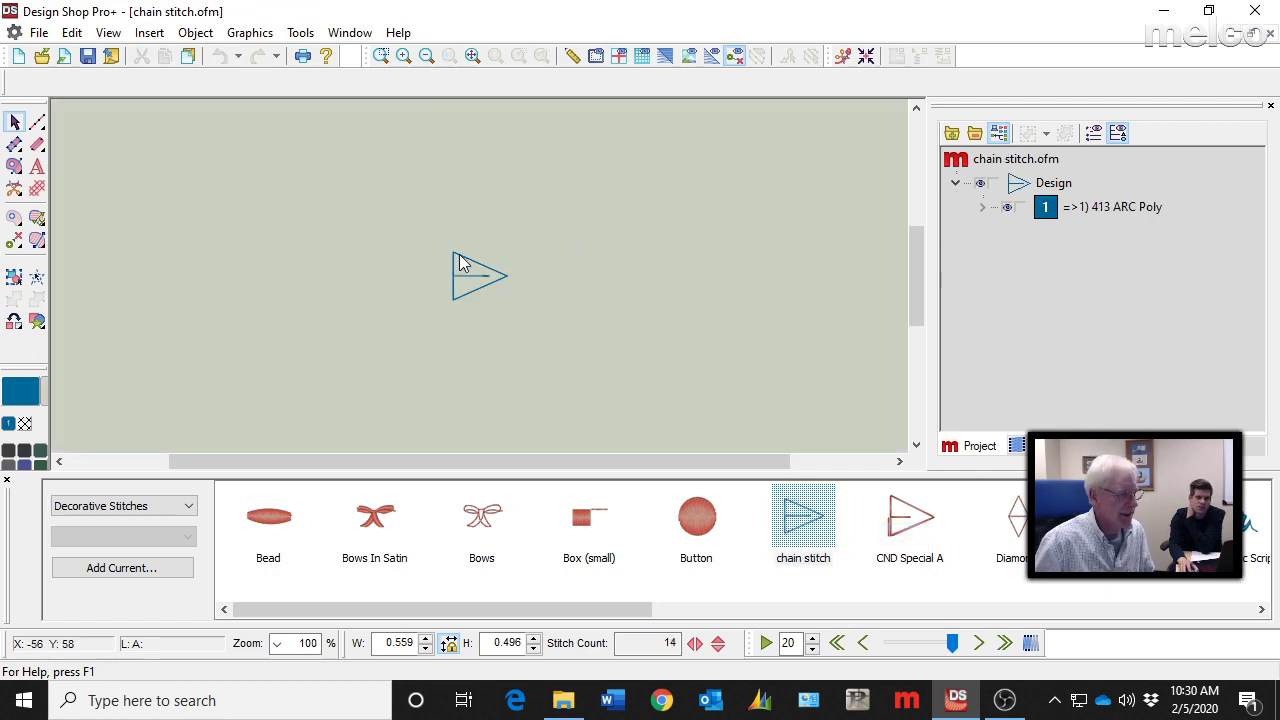
scroll(477, 277, "up", 3)
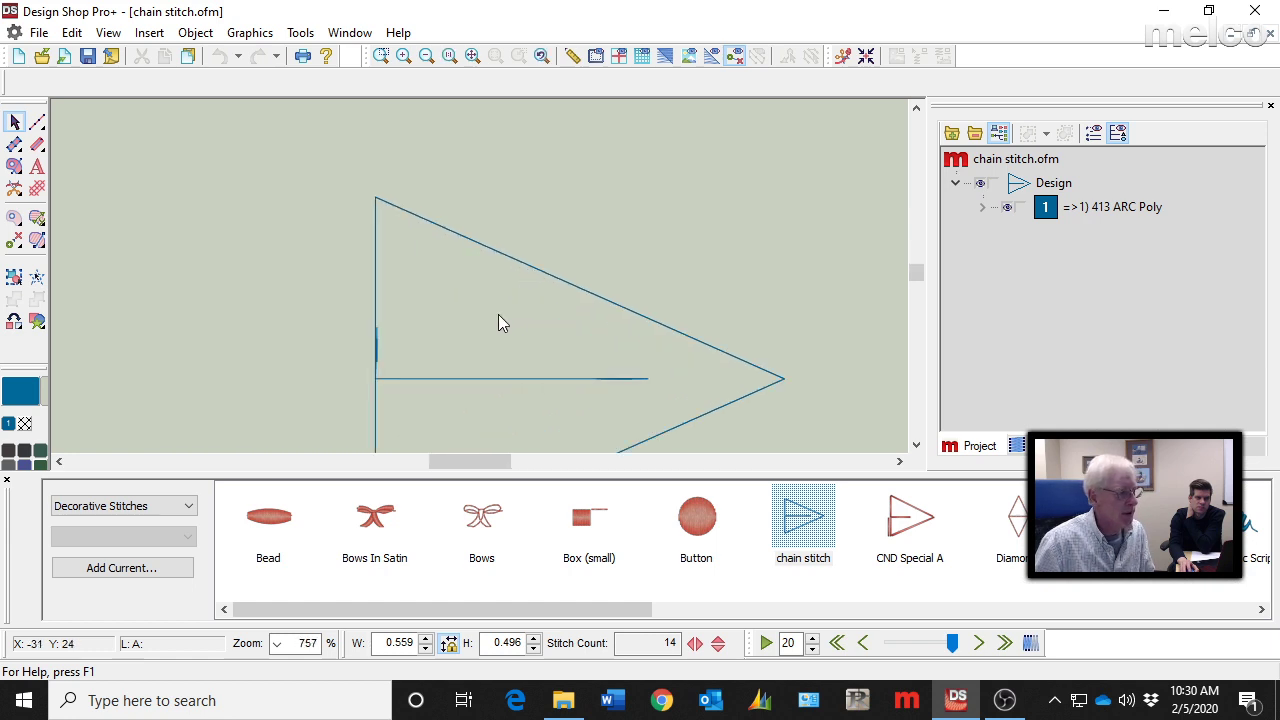
Try nudging the tip point of the chain stitch's triangle, open Save Custom Shape for it and cancel the save
left_click(574, 290)
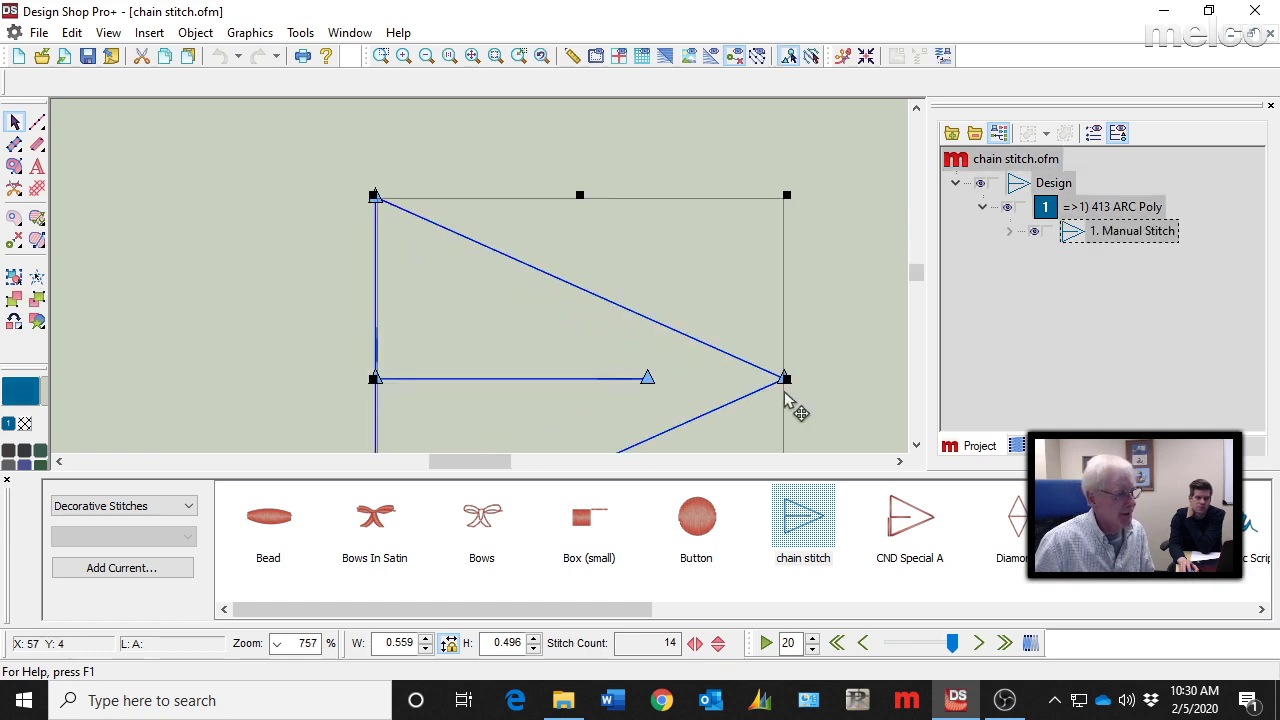
mouse_move(786, 378)
left_mouse_down()
mouse_move(806, 355)
mouse_move(809, 392)
mouse_move(786, 380)
left_mouse_up()
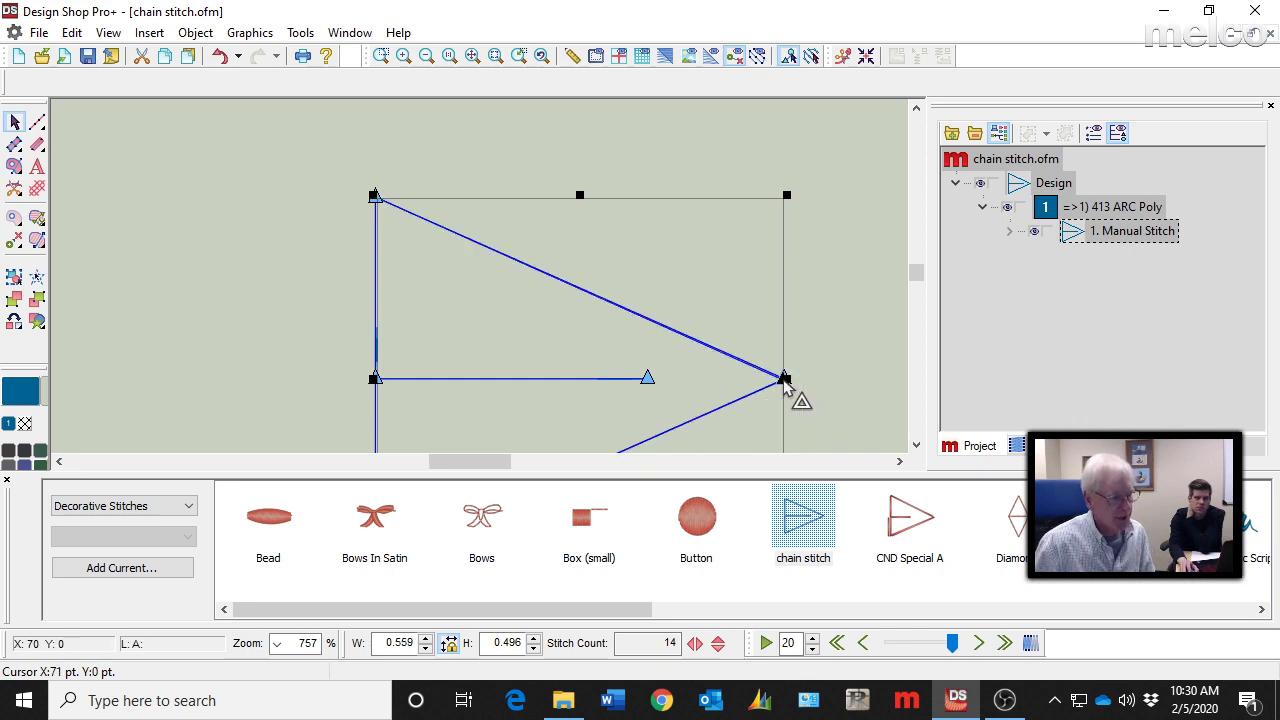
scroll(786, 386, "down", 3)
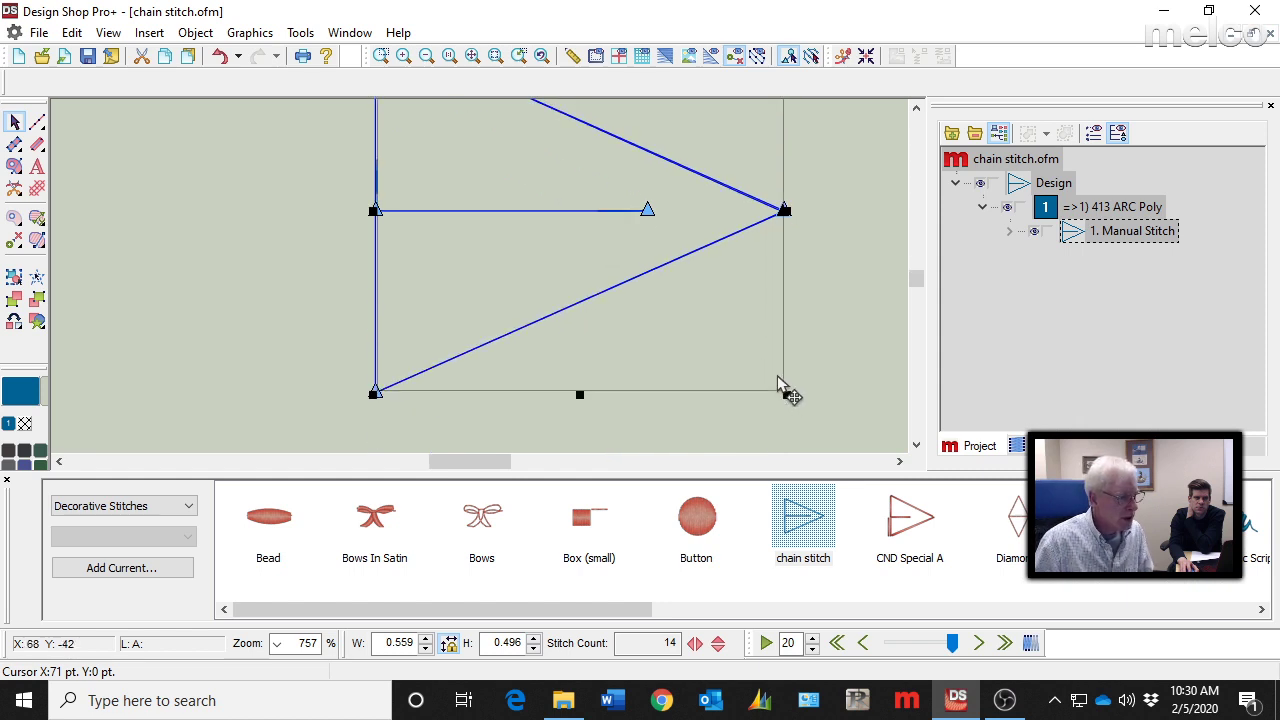
right_click(649, 268)
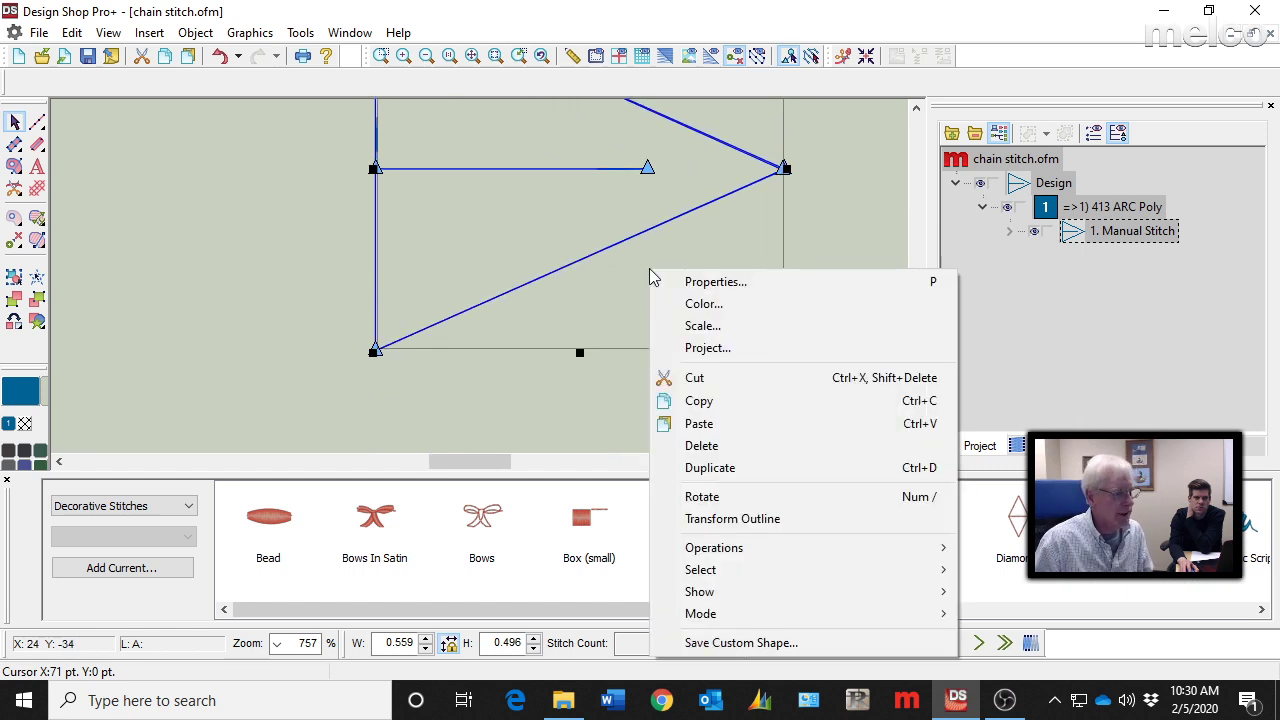
left_click(750, 643)
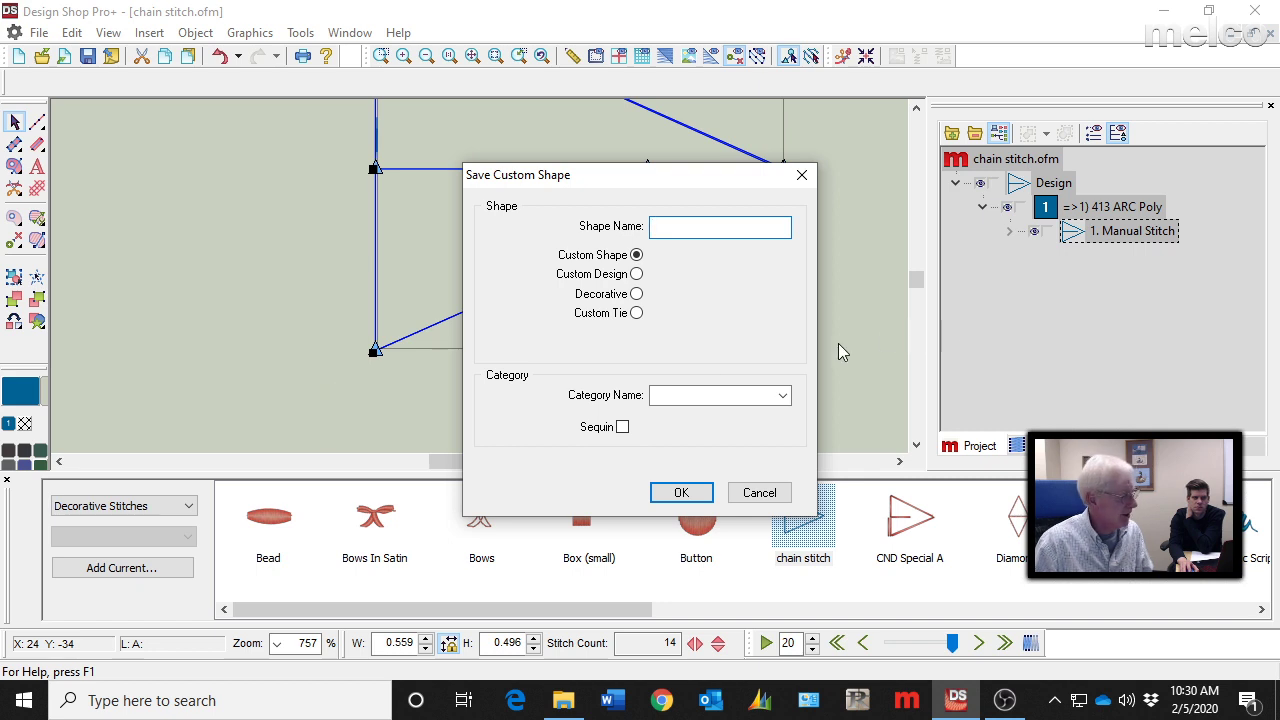
left_click(760, 493)
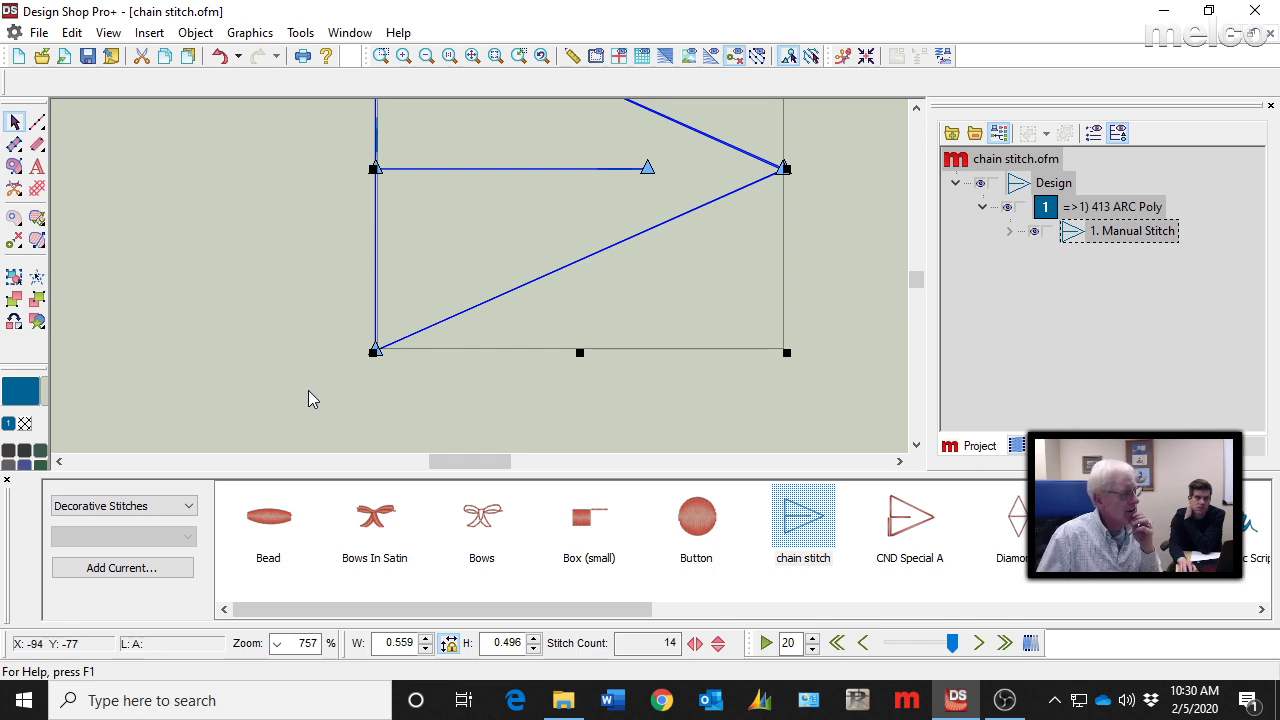
Look over the custom library's category list and close the chain stitch design to return to the Decorative Stitch Art Sample design
left_click(152, 505)
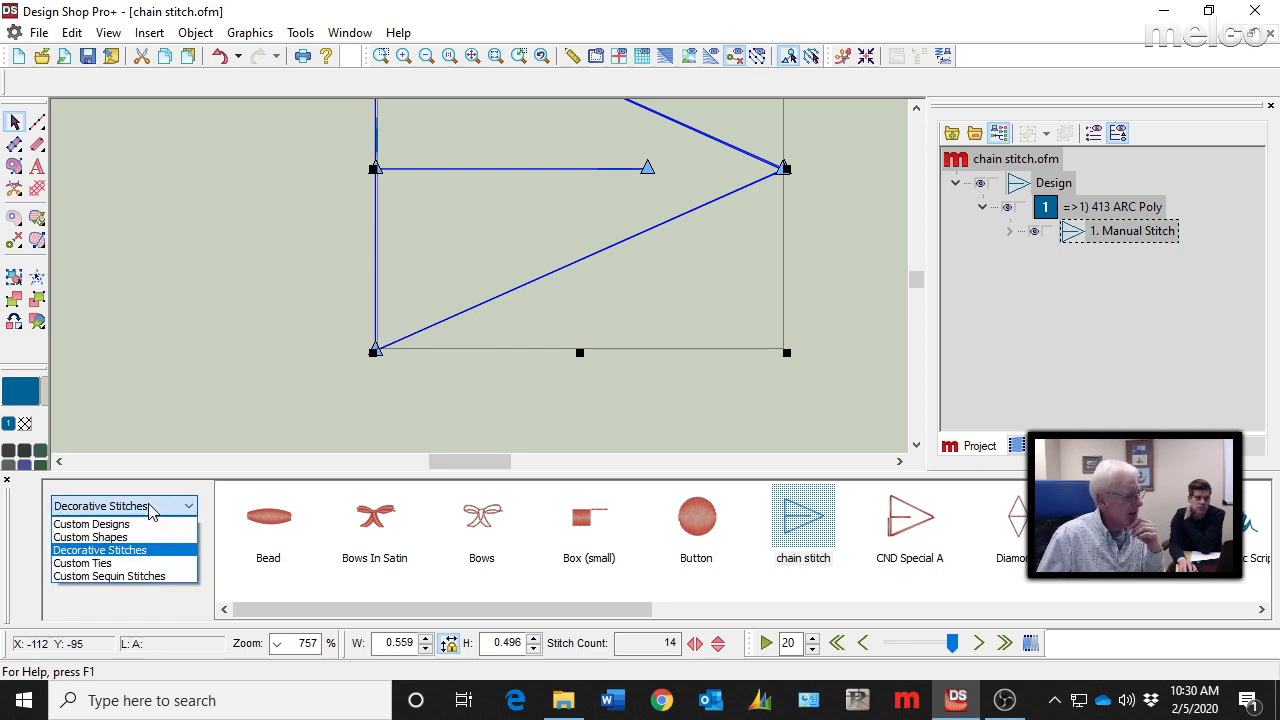
left_click(248, 344)
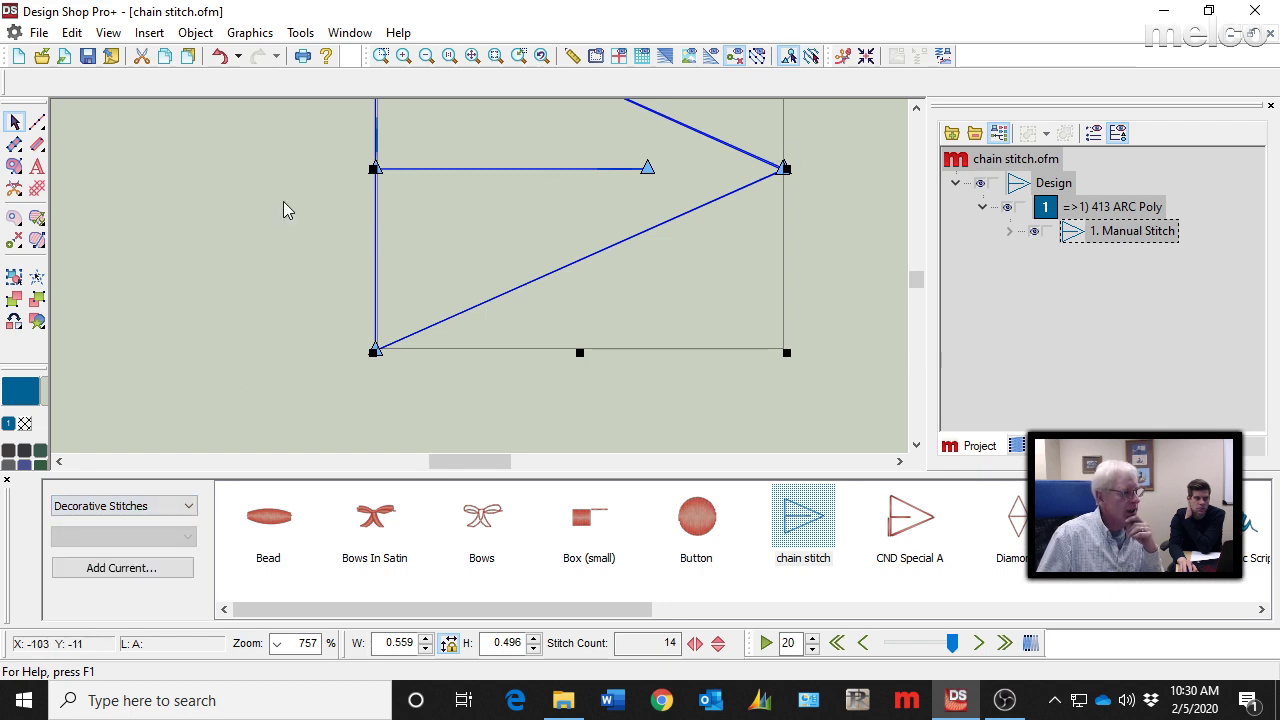
scroll(282, 199, "down", 3)
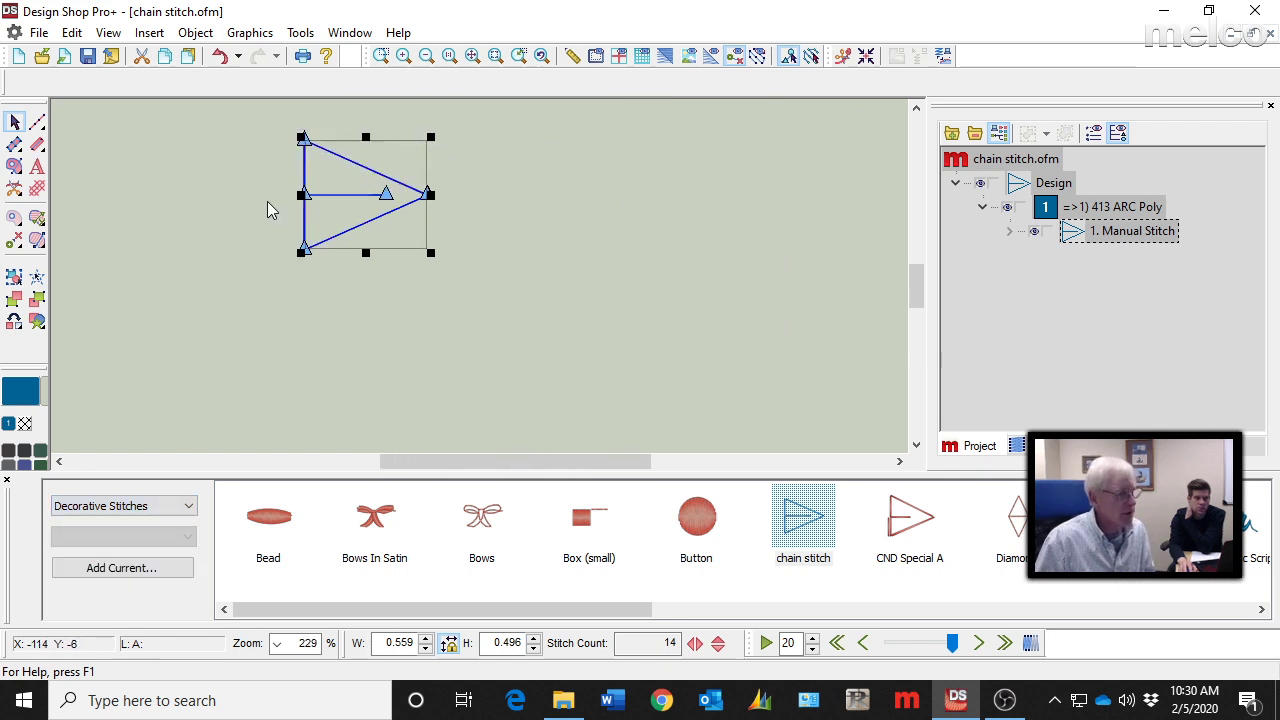
left_click(1270, 34)
left_click(699, 393)
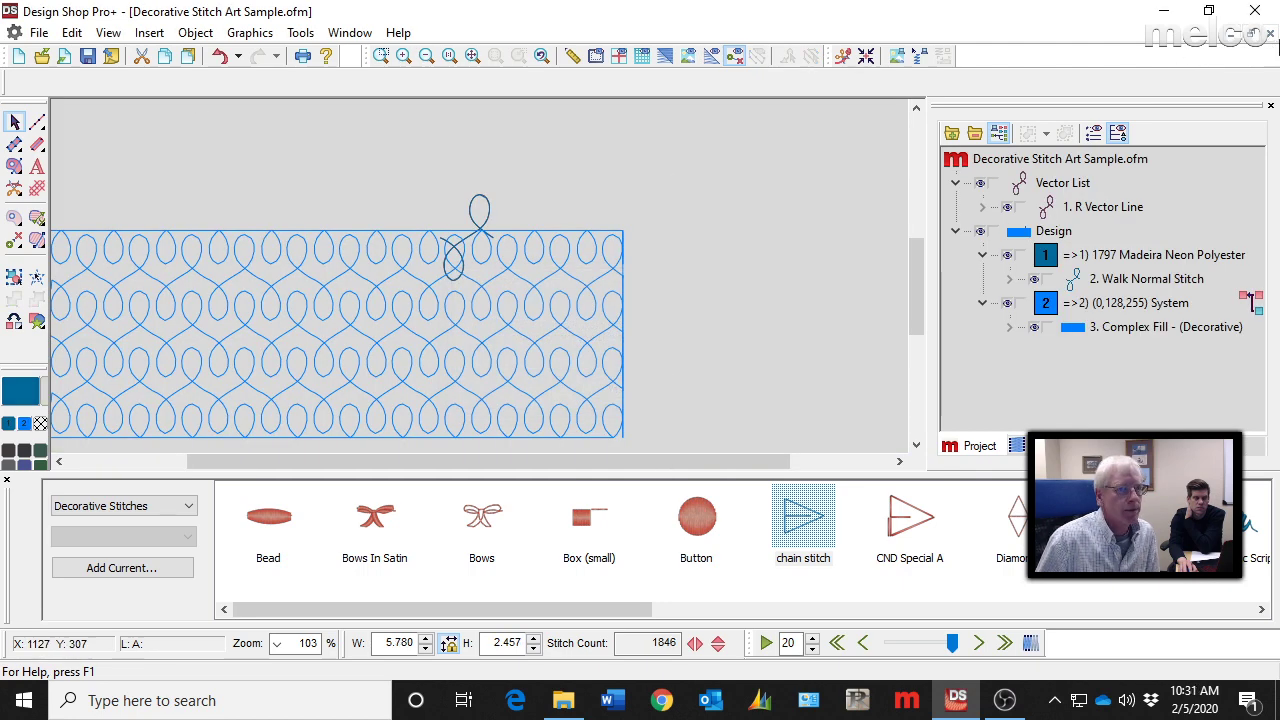
Convert the rectangular decorative fill to the Fill stitch type and apply the abstract pattern to it
left_click(447, 300)
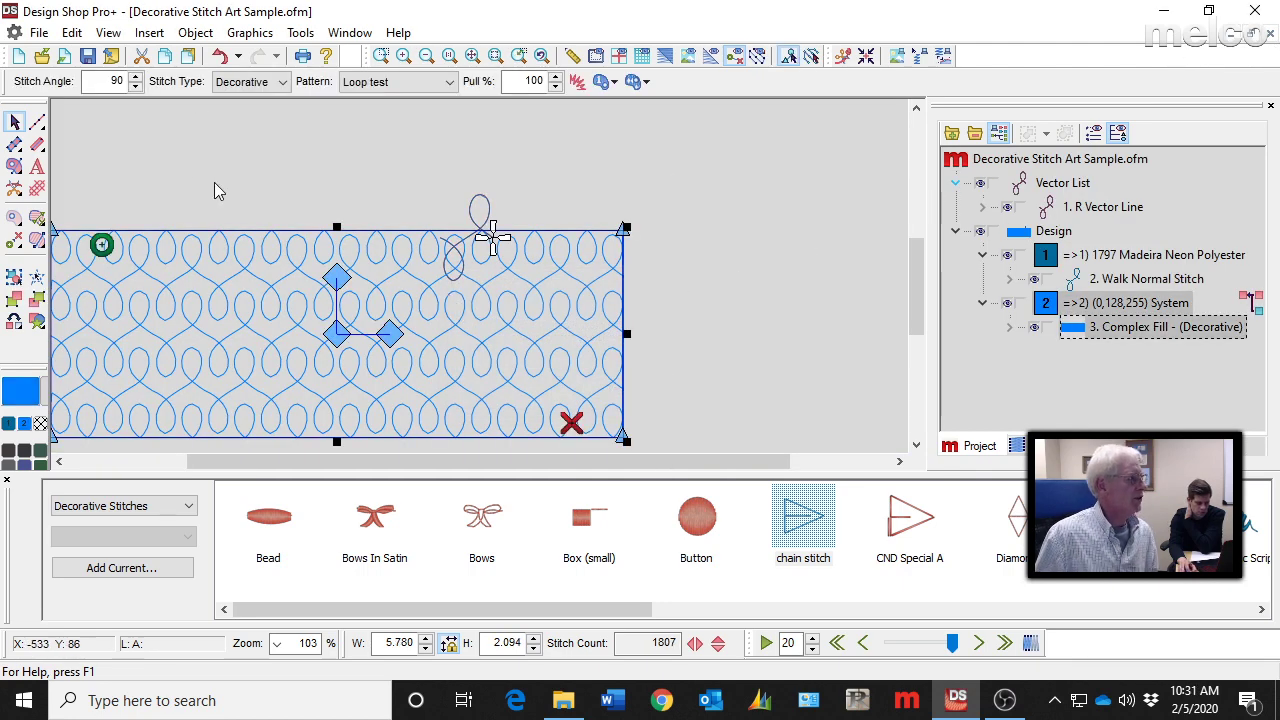
left_click(277, 86)
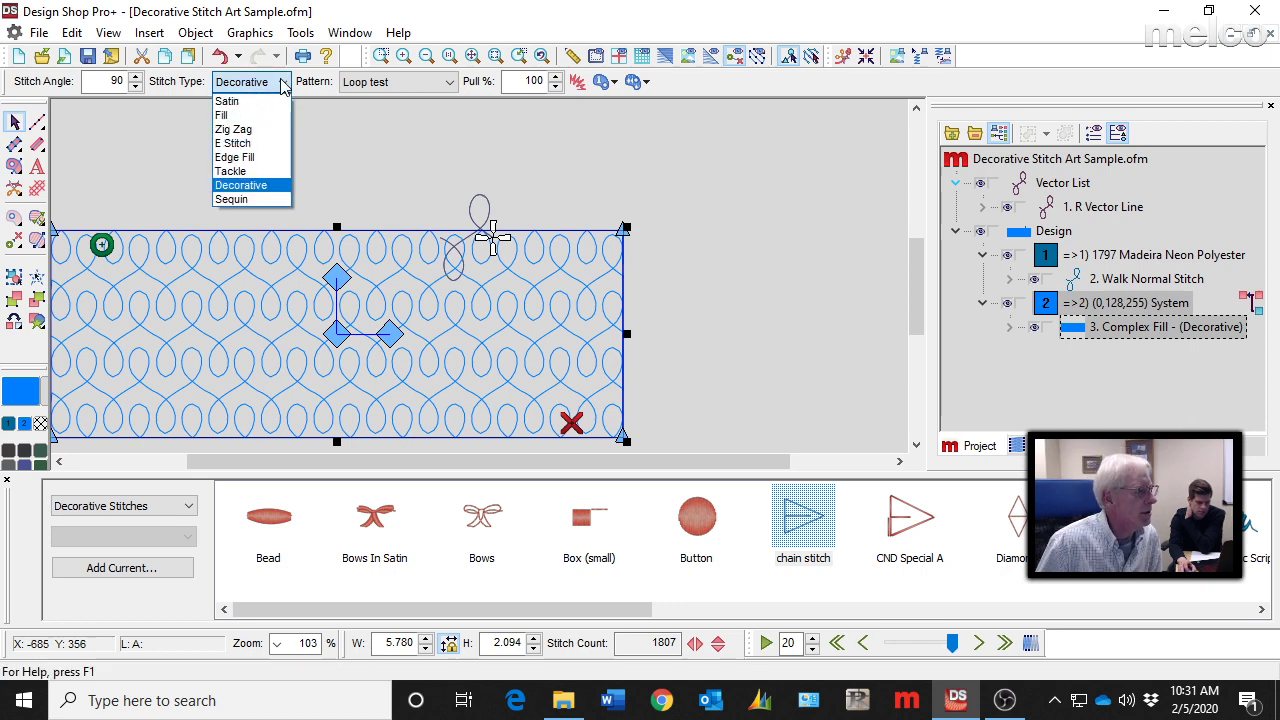
left_click(225, 115)
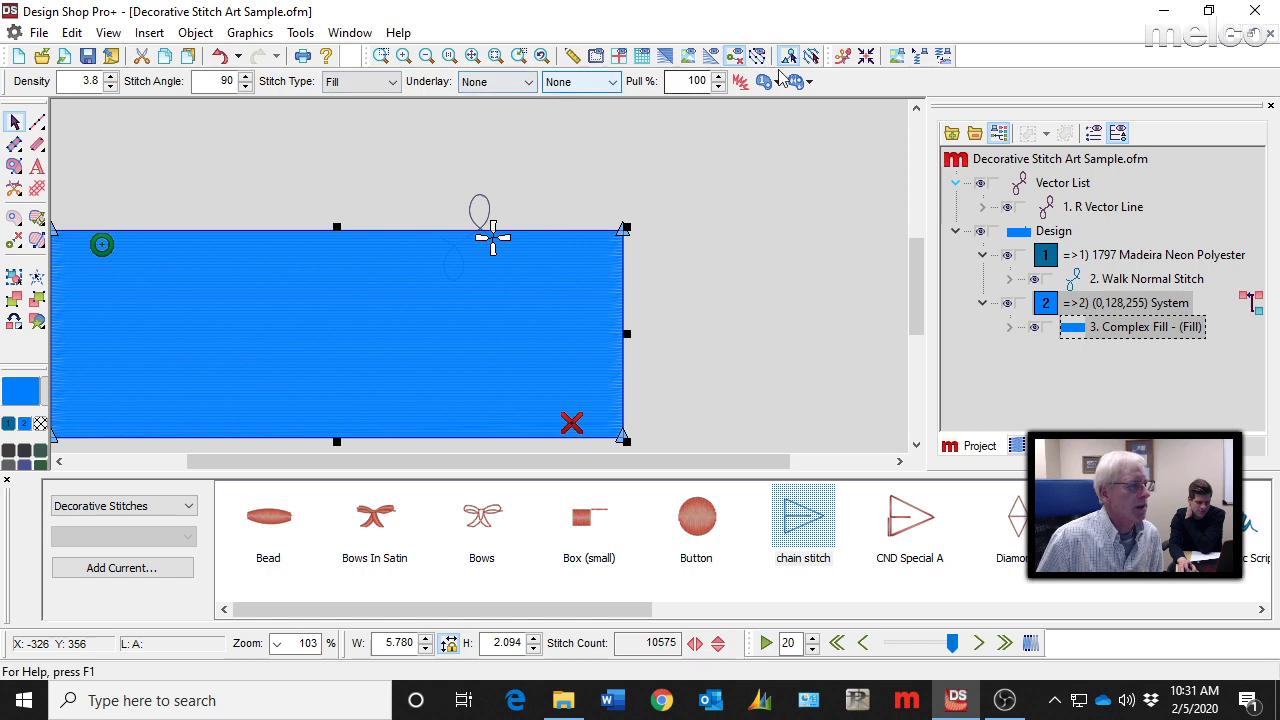
left_click(810, 82)
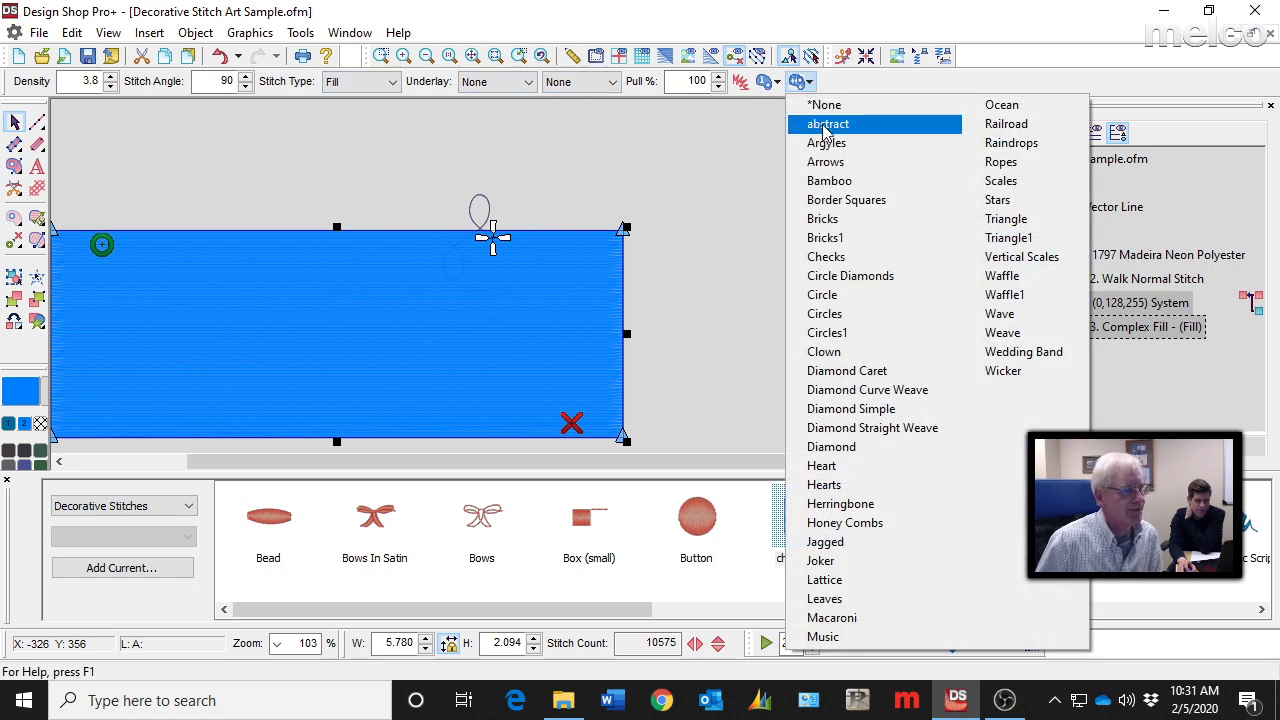
left_click(826, 124)
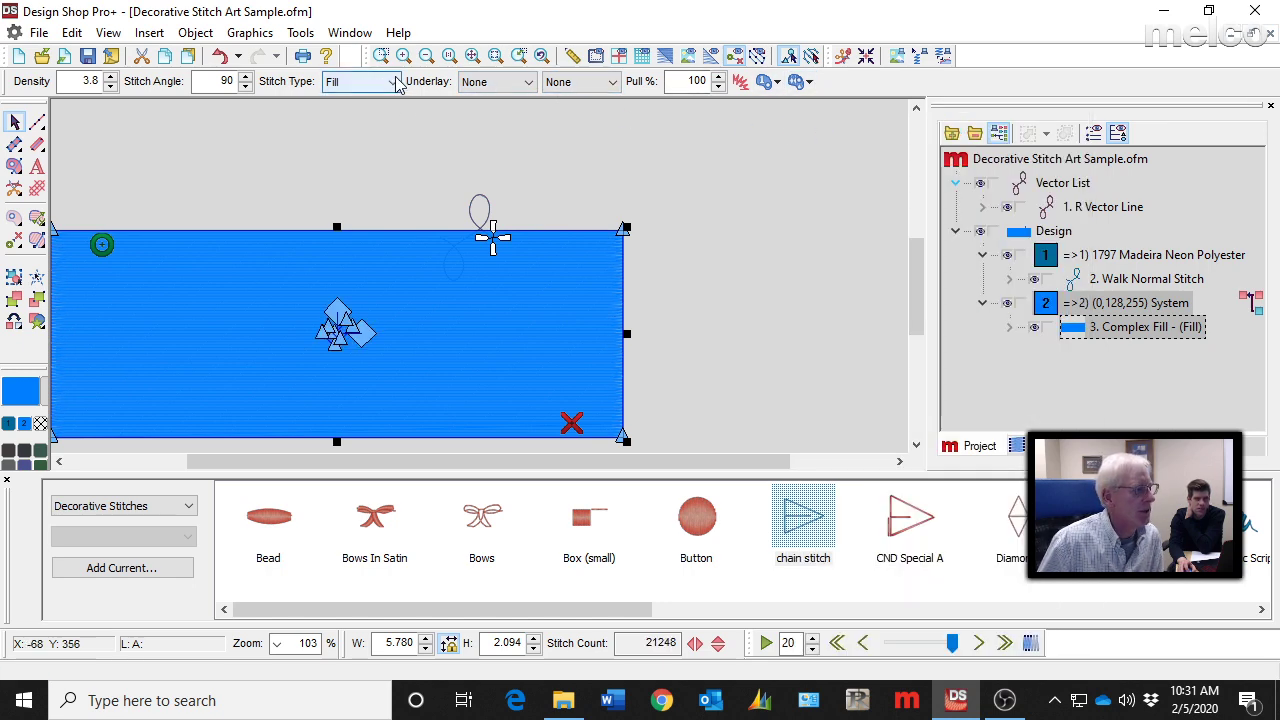
Change the rectangle's stitch type to Satin and inspect the abstract pattern up close
left_click(362, 84)
scroll(362, 100, "up", 1)
left_click(354, 103)
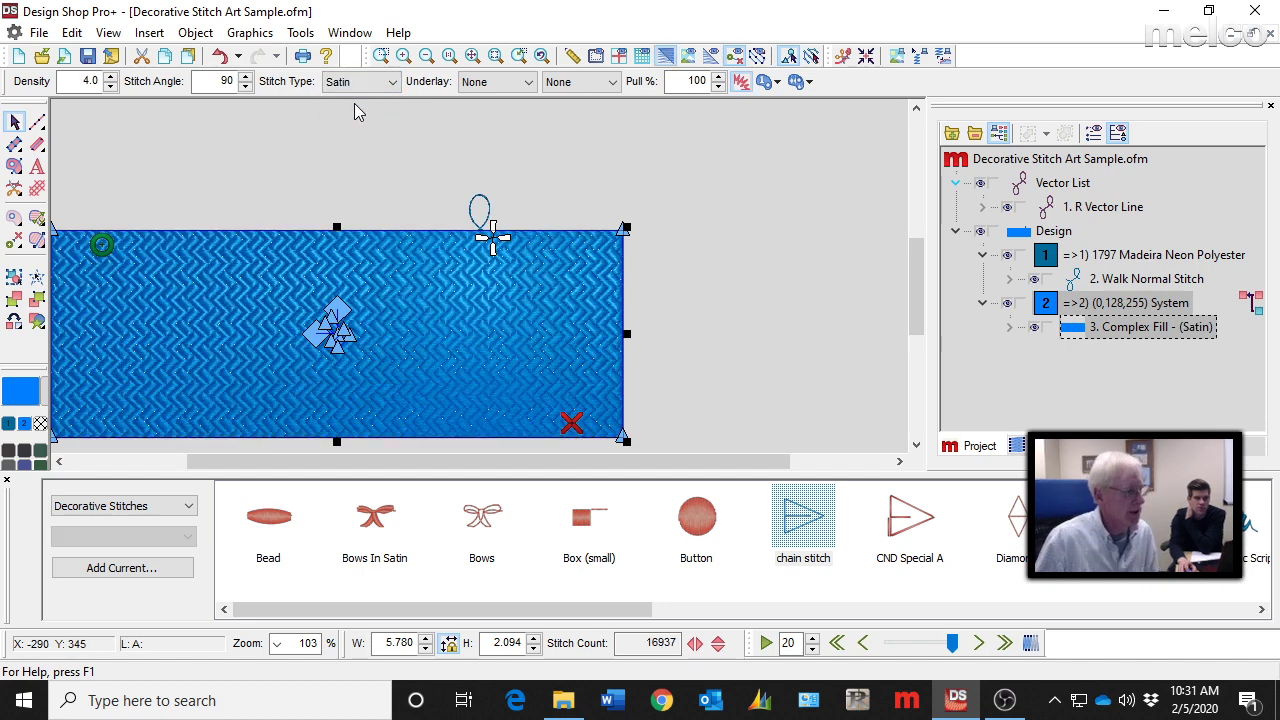
scroll(290, 293, "up", 1)
scroll(289, 293, "up", 1)
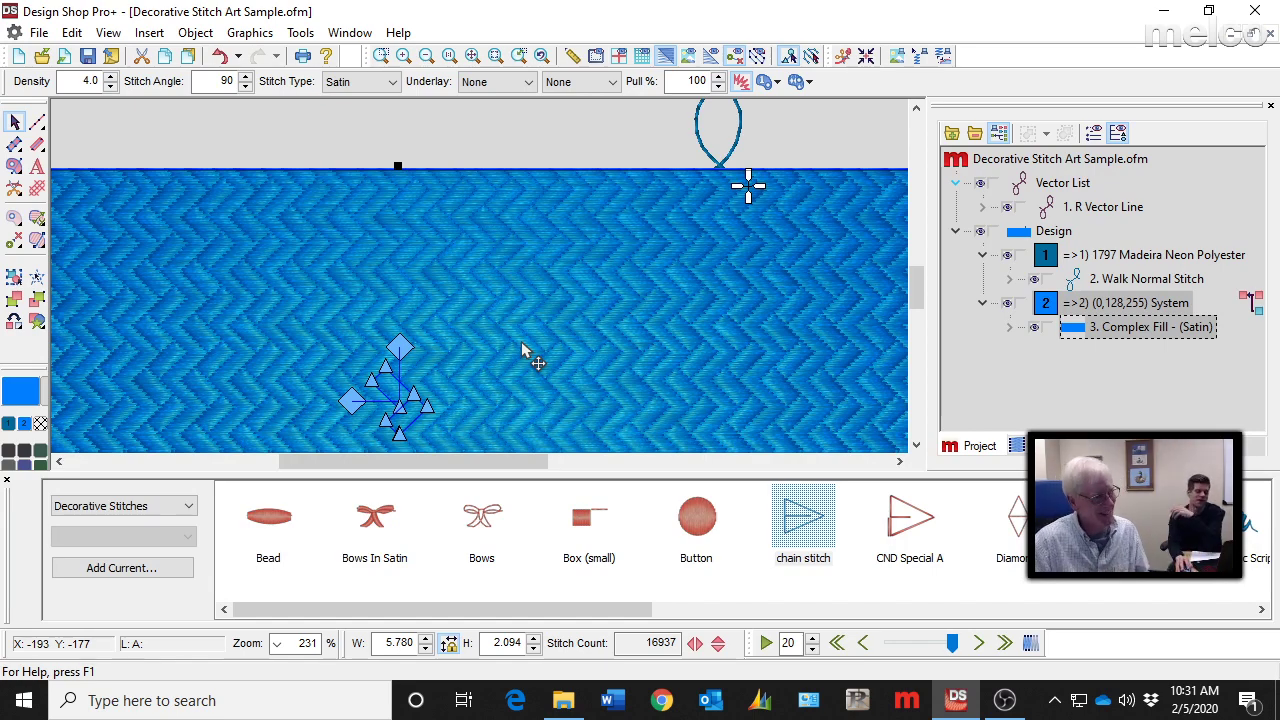
scroll(588, 372, "down", 4)
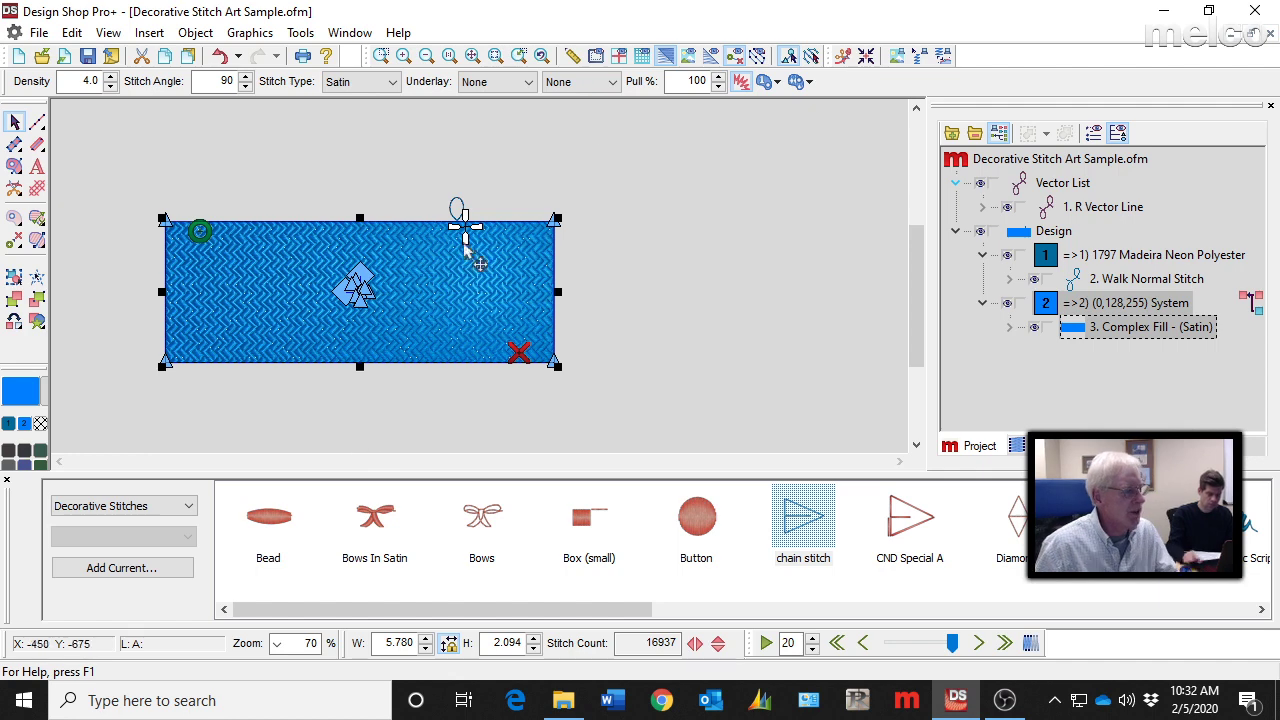
Close the Decorative Stitch Art Sample design and hide the custom library
left_click(1270, 34)
left_click(695, 391)
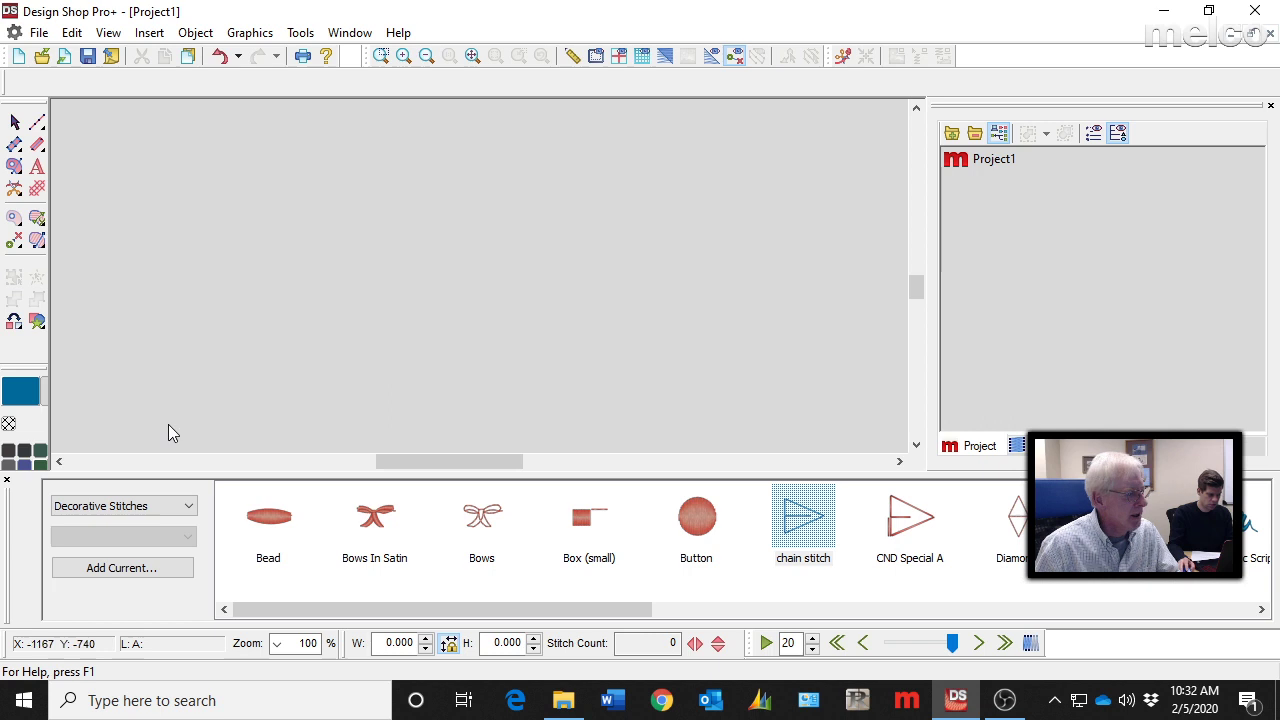
left_click(7, 480)
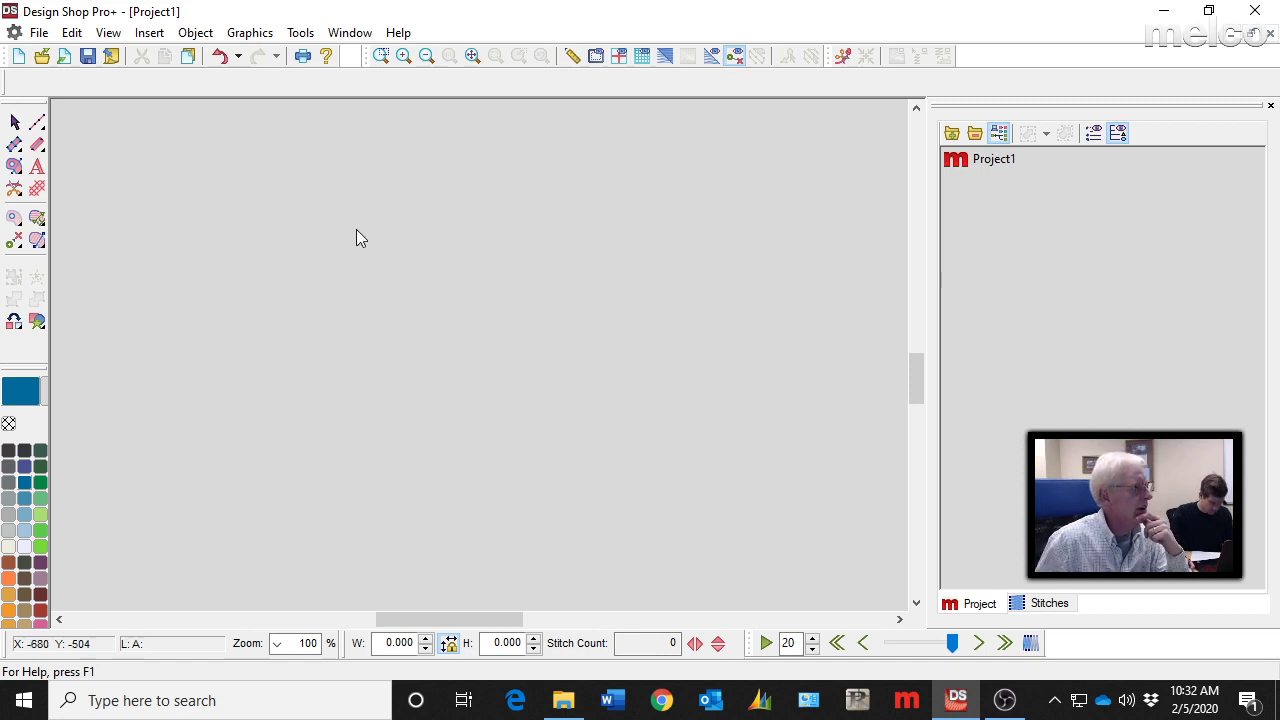
Open XTS Snakeskin Logo for hats.ofm and isolate its 1931 Dogwood color block after viewing the 1687 block alone
left_click(40, 58)
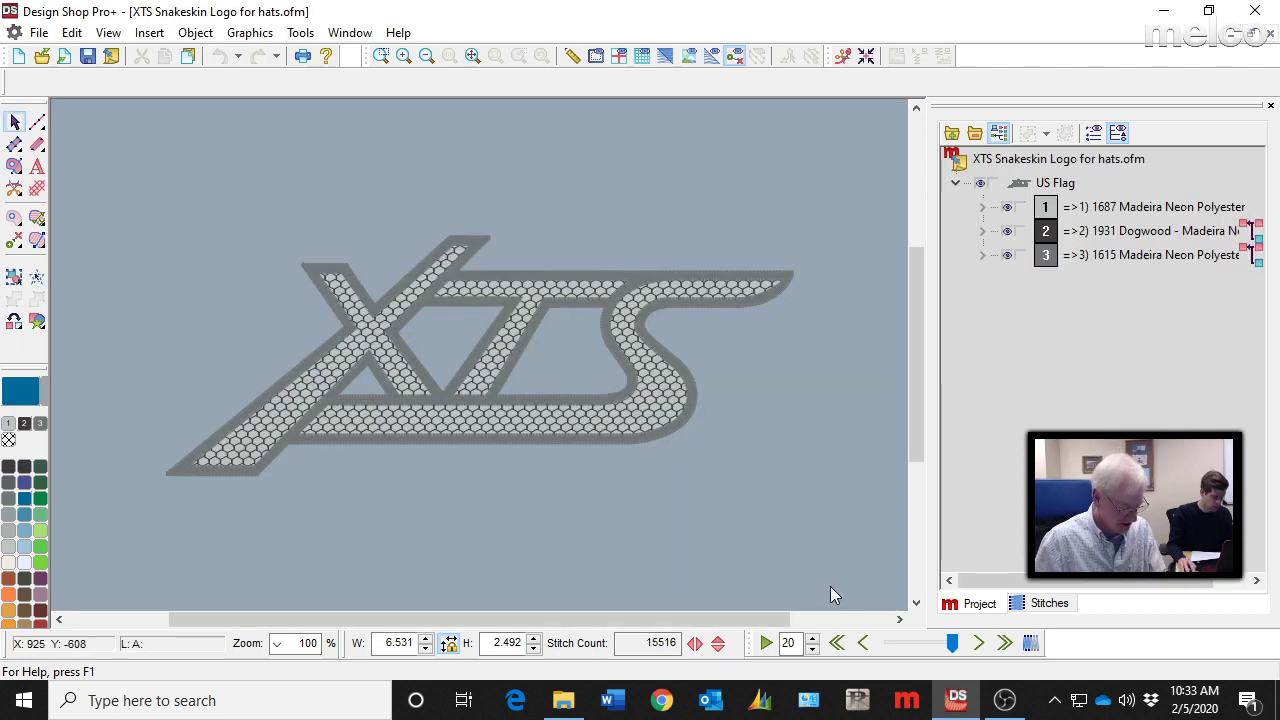
scroll(459, 358, "up", 1)
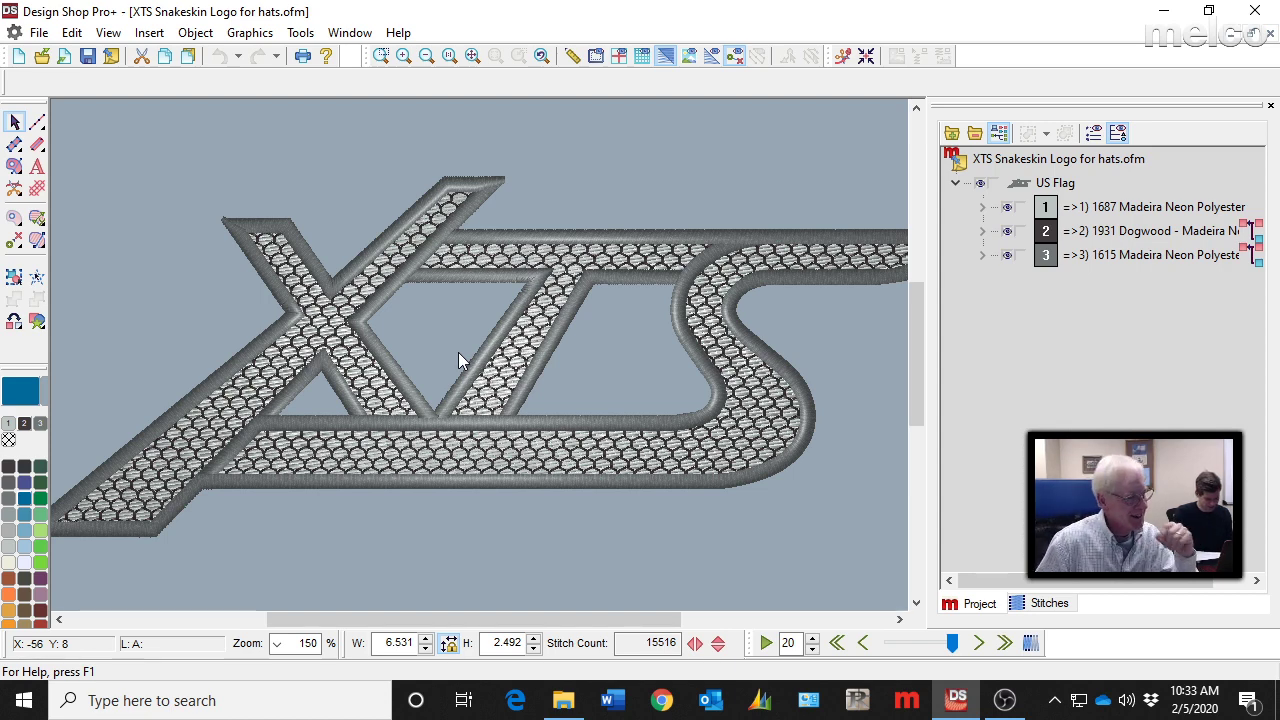
left_click(980, 184)
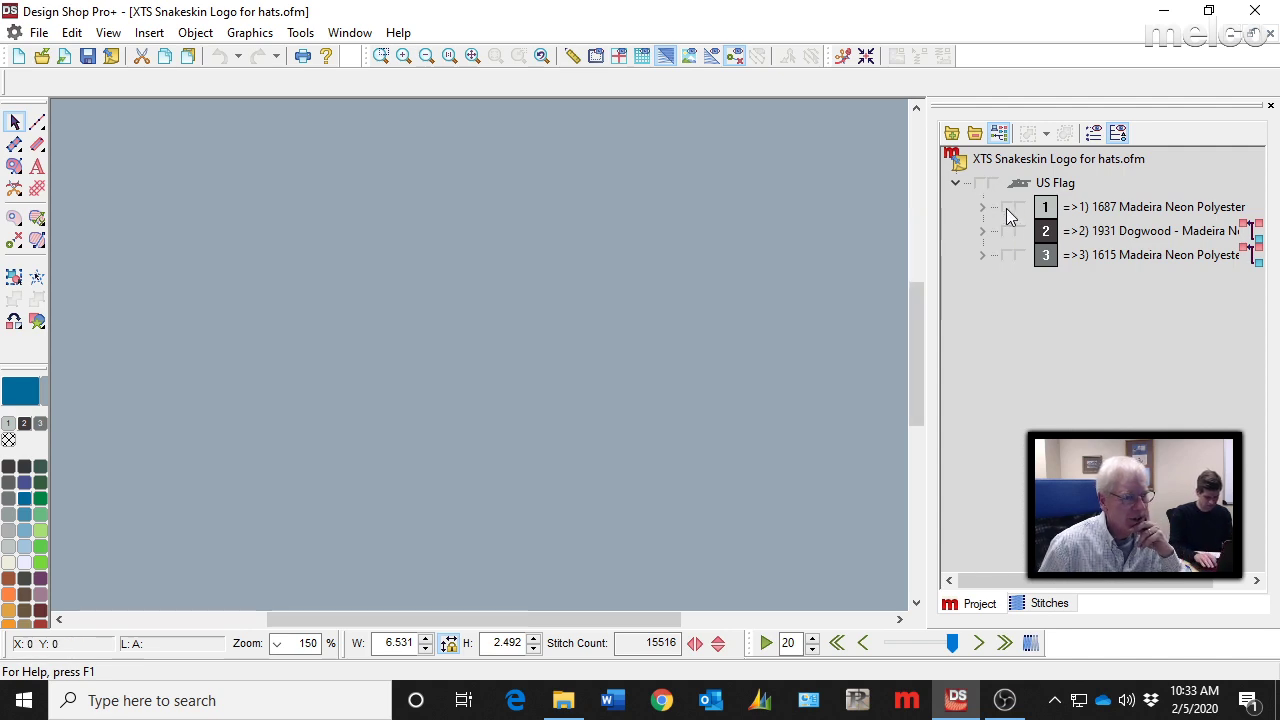
left_click(1007, 208)
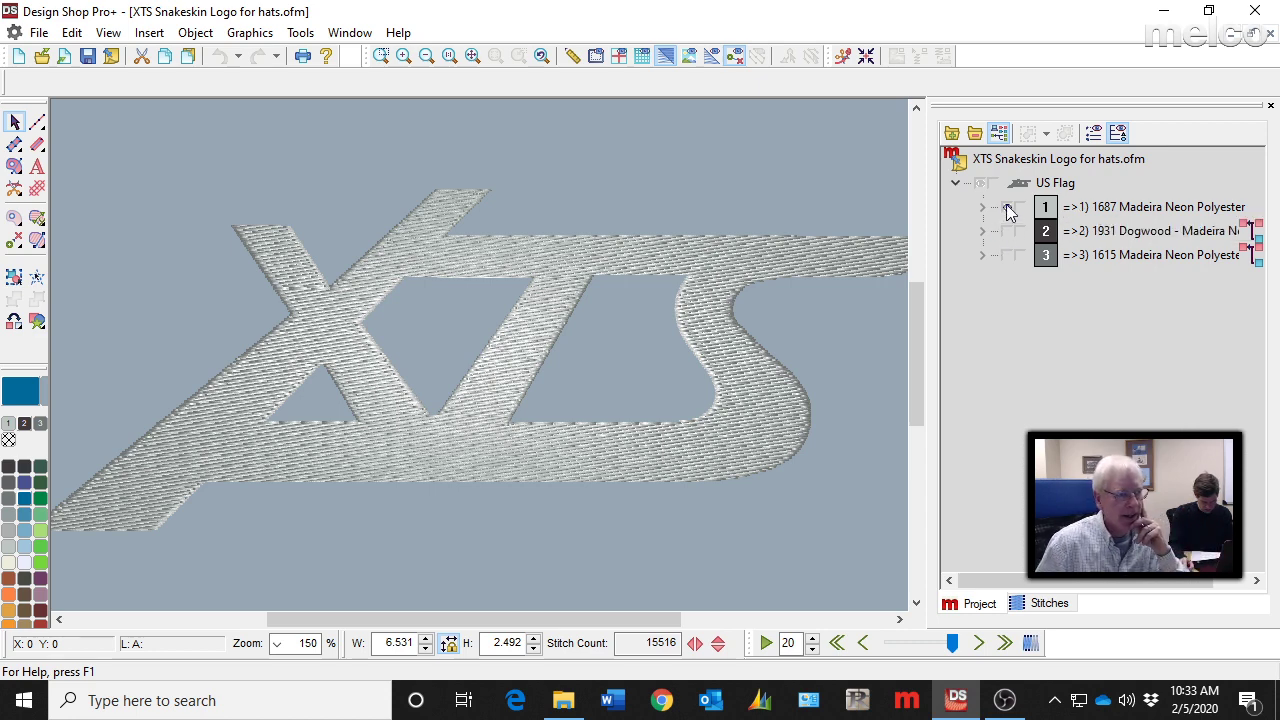
left_click(1007, 208)
left_click(1007, 232)
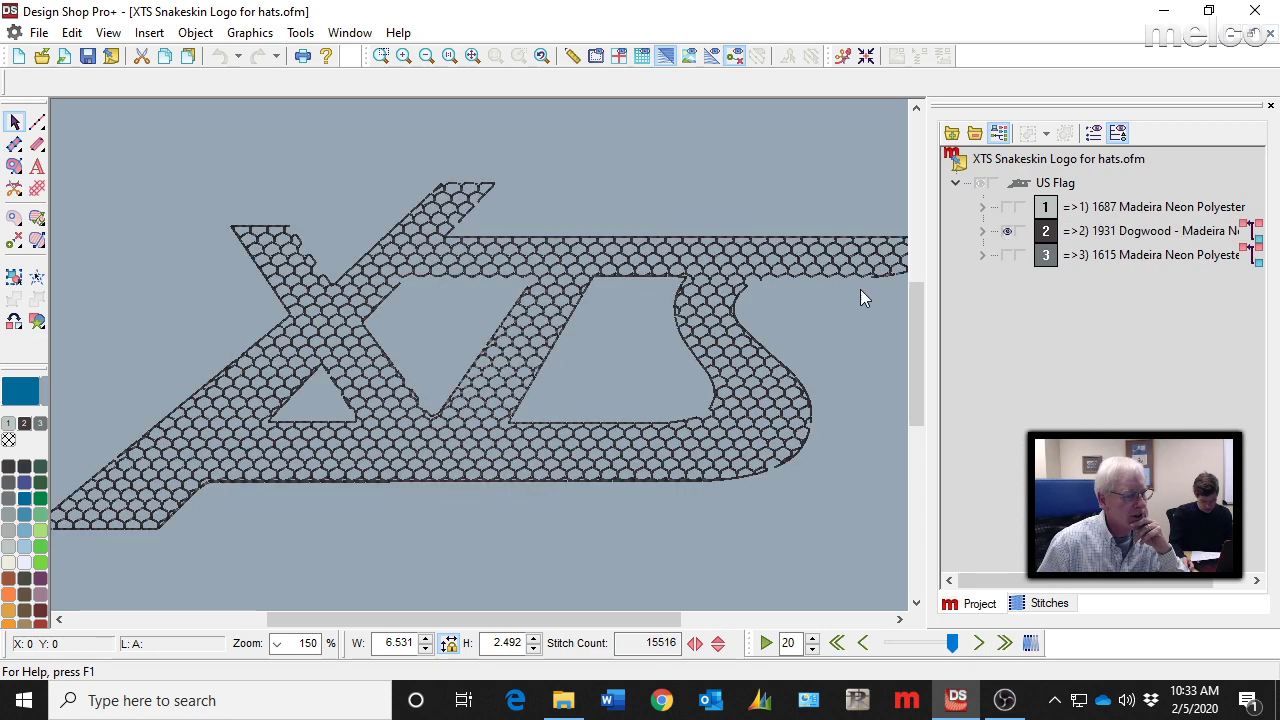
Check the pattern settings of the 1931 Dogwood decorative fill and show the 1687 color block together with it
left_click(775, 255)
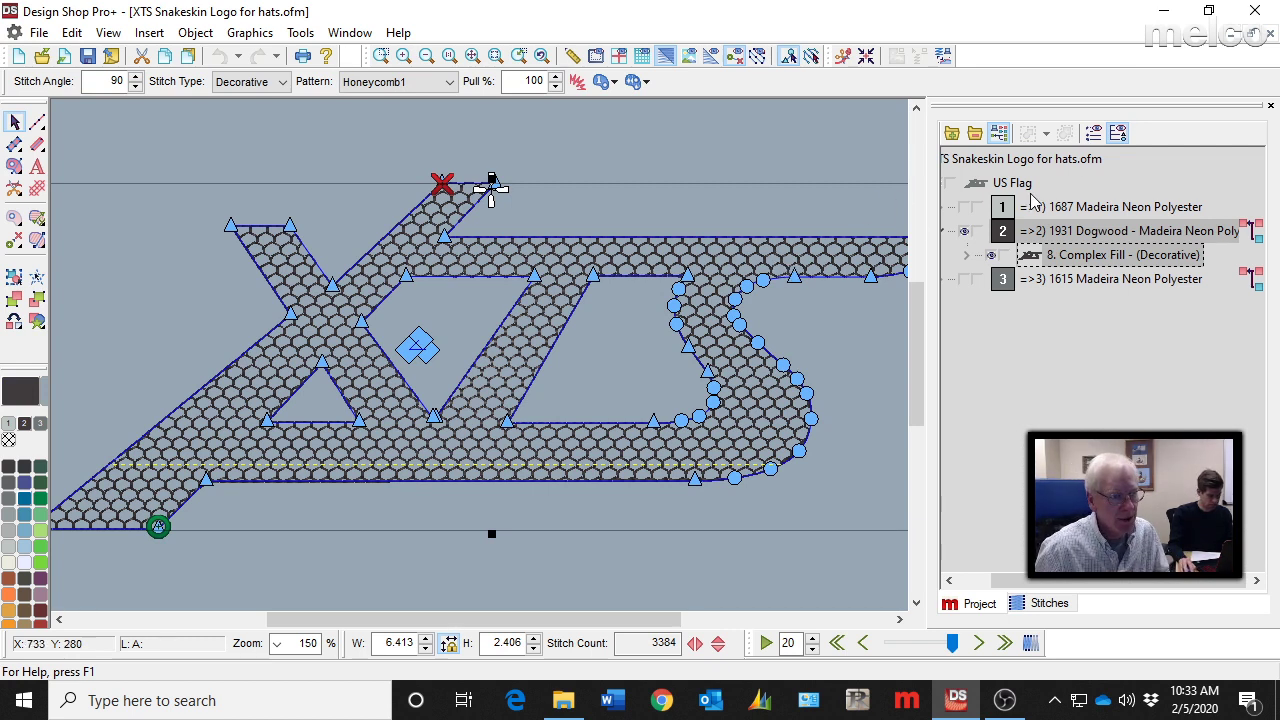
left_click(1076, 210)
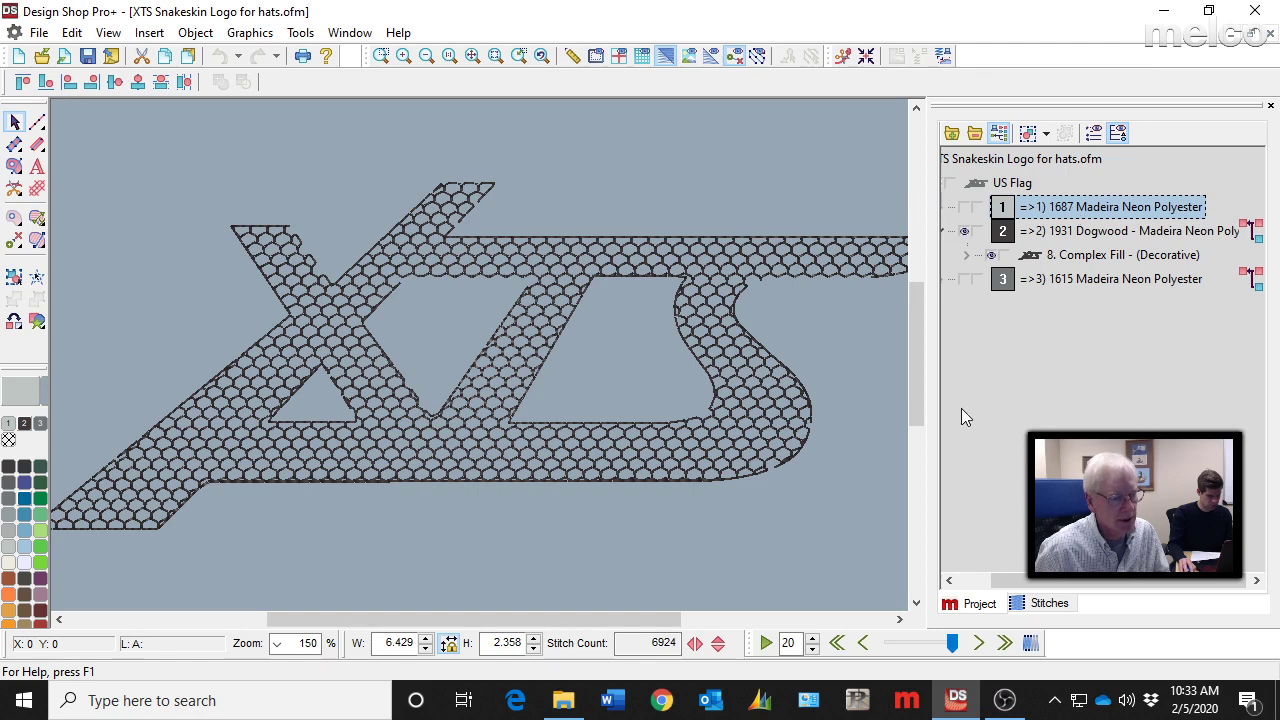
left_click_drag(1040, 582, 997, 582)
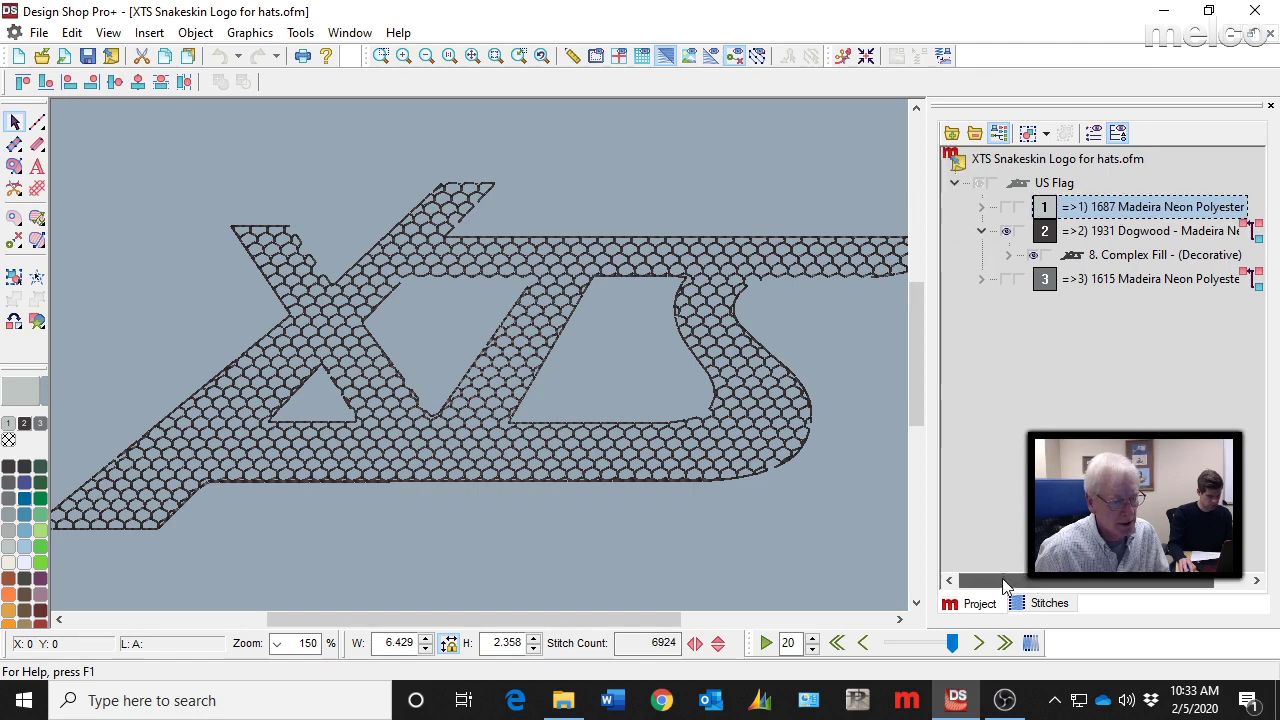
left_click(1006, 208)
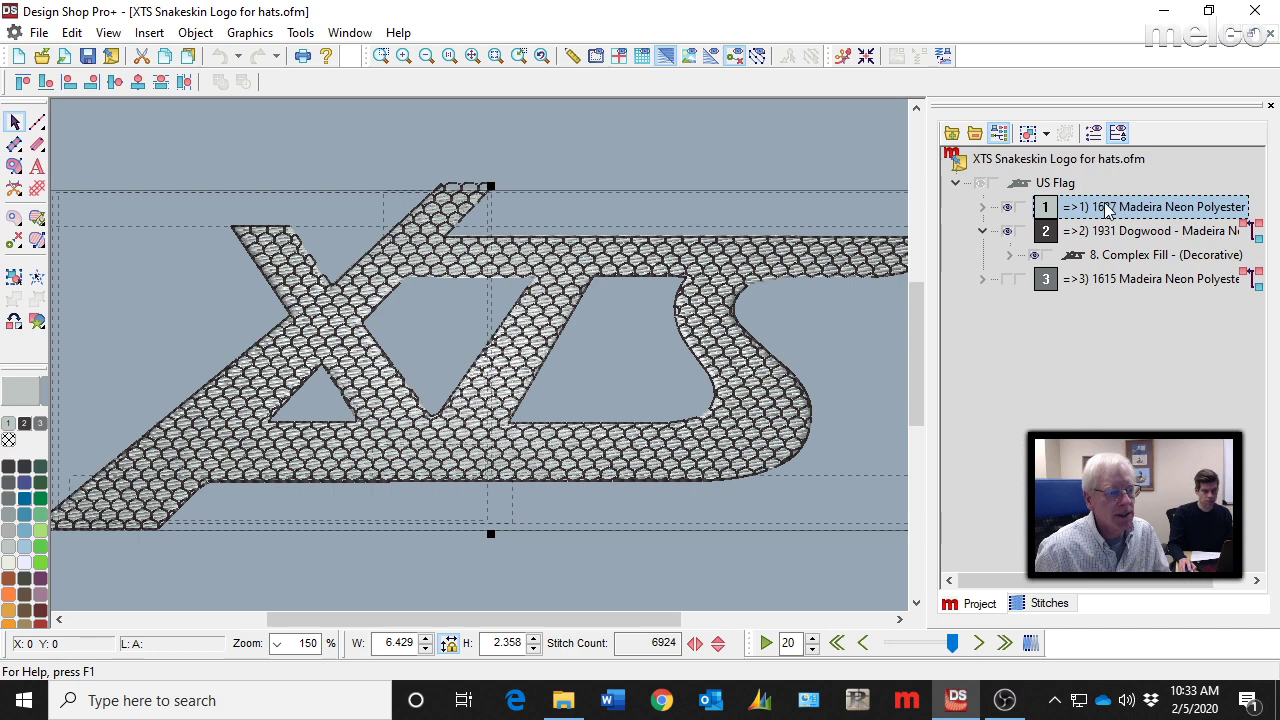
Try the Bead pattern on the 1931 Dogwood decorative fill and view it over the 1687 color block
left_click(1007, 236)
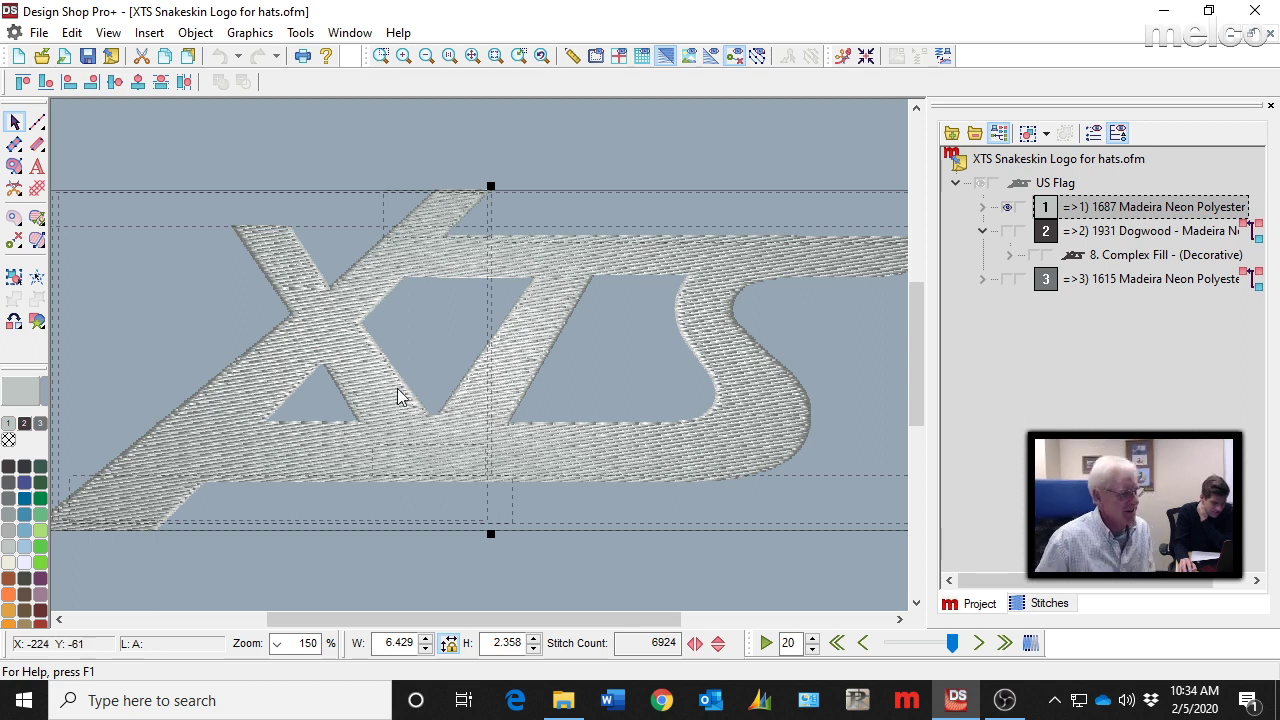
left_click(1138, 258)
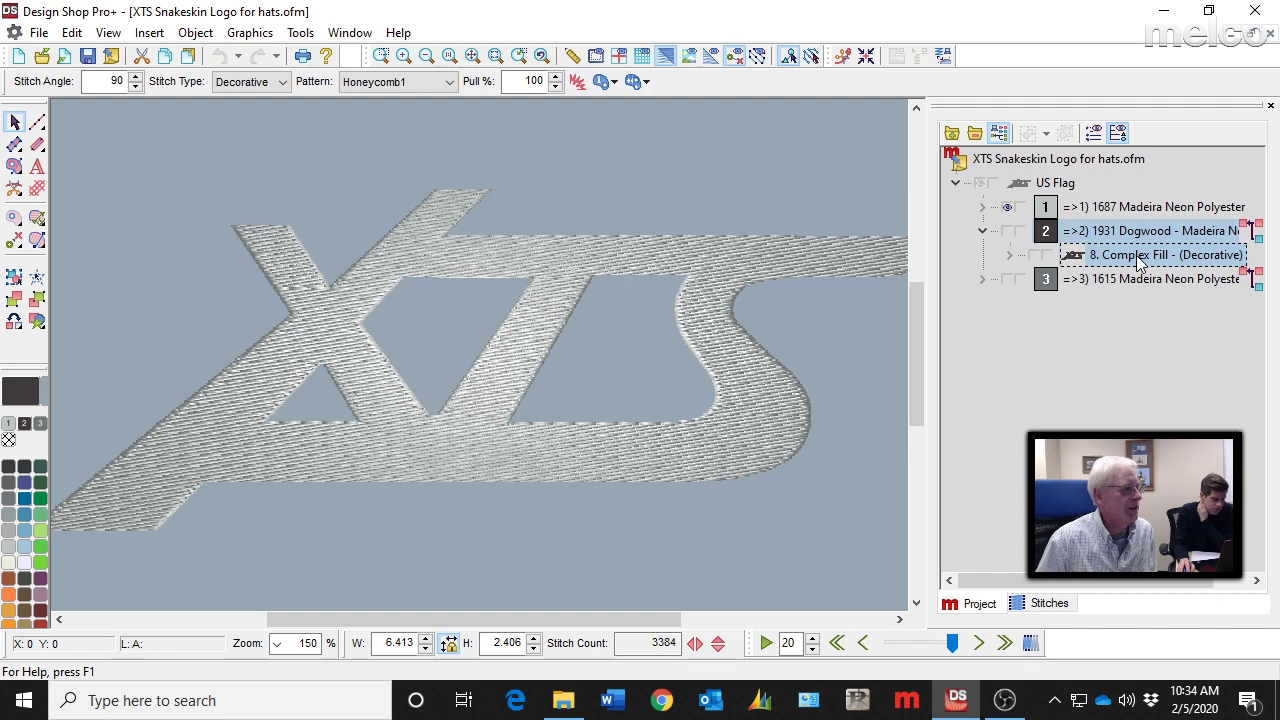
left_click(449, 82)
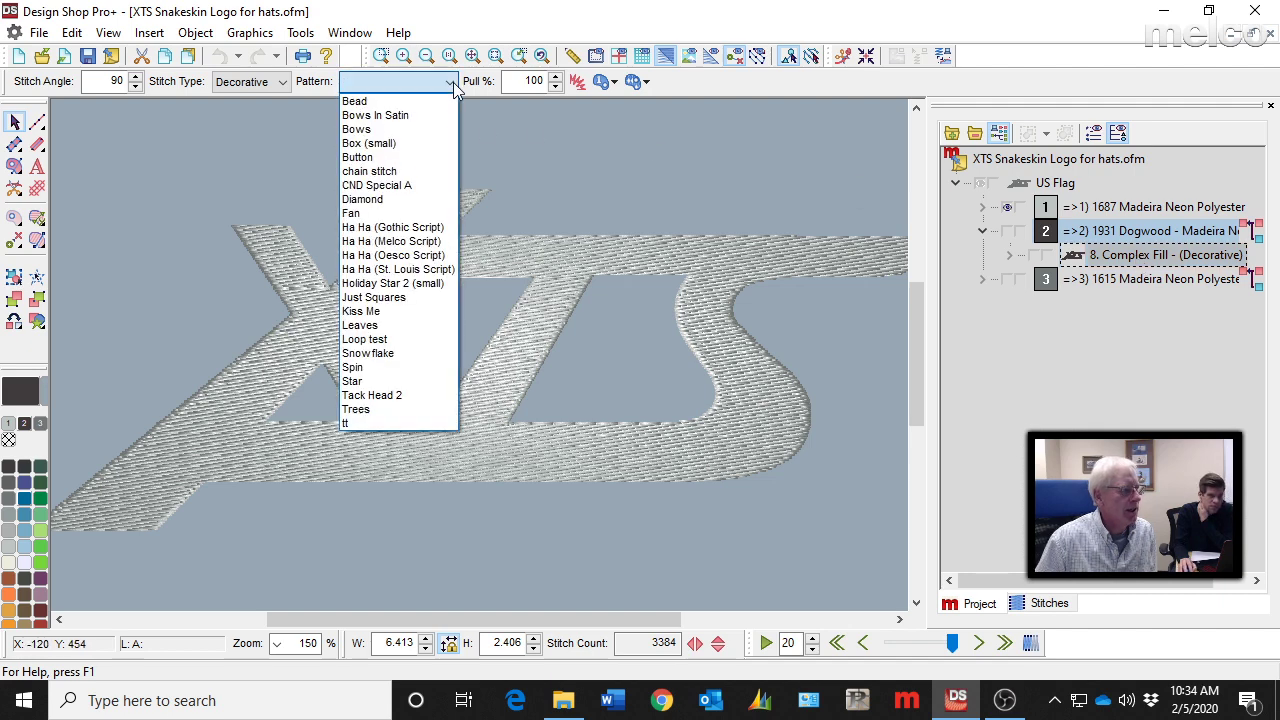
left_click(354, 101)
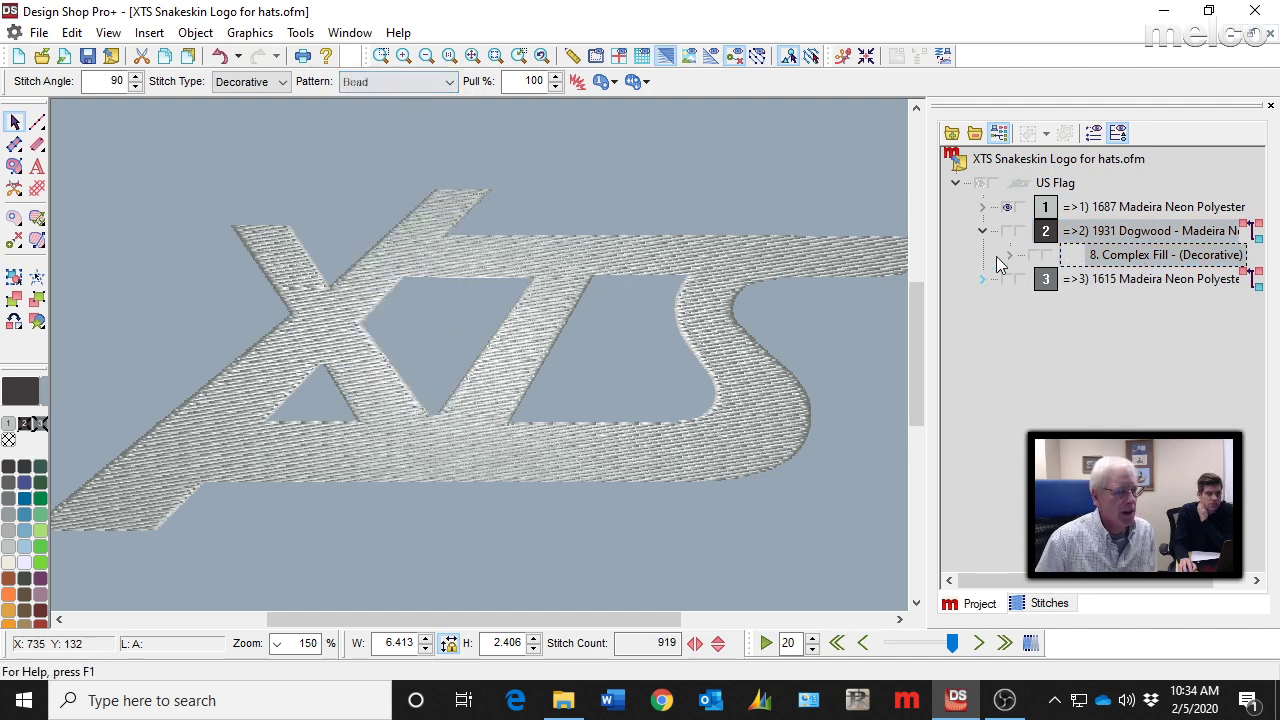
left_click(1009, 229)
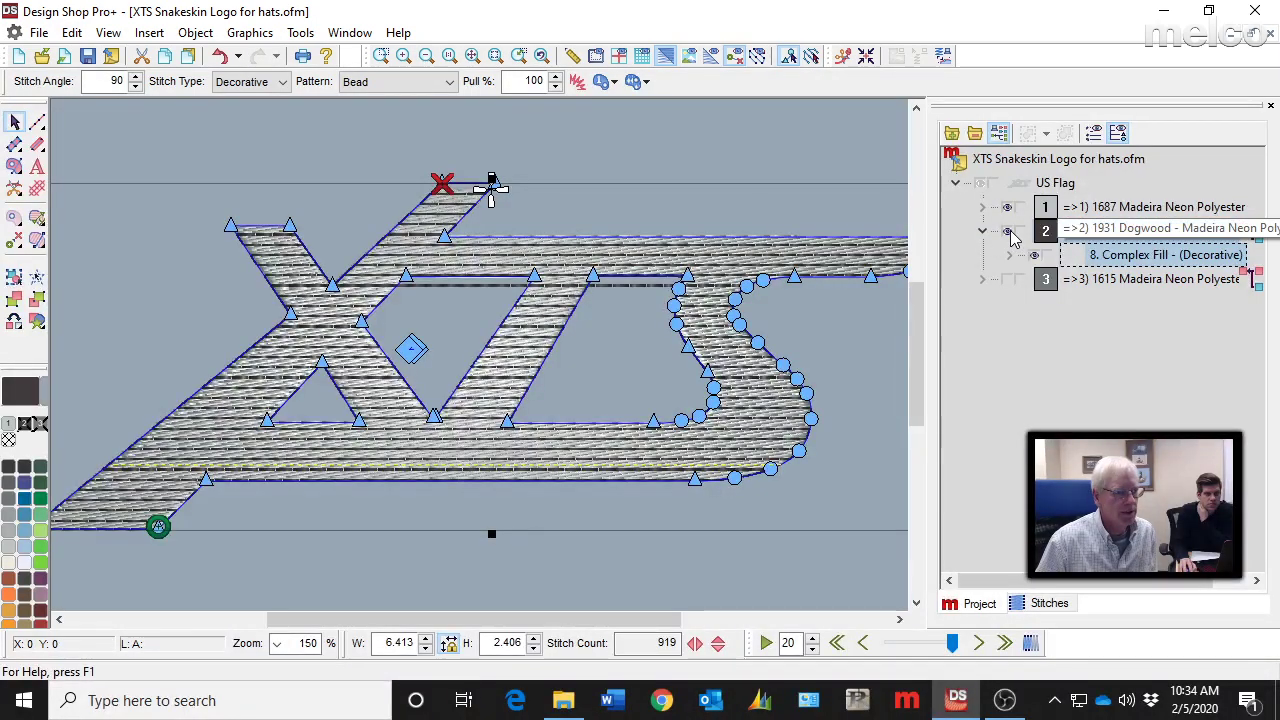
Undo the Bead pattern change, show the 1931 Dogwood color block again and inspect its honeycomb stitching up close
left_click(440, 81)
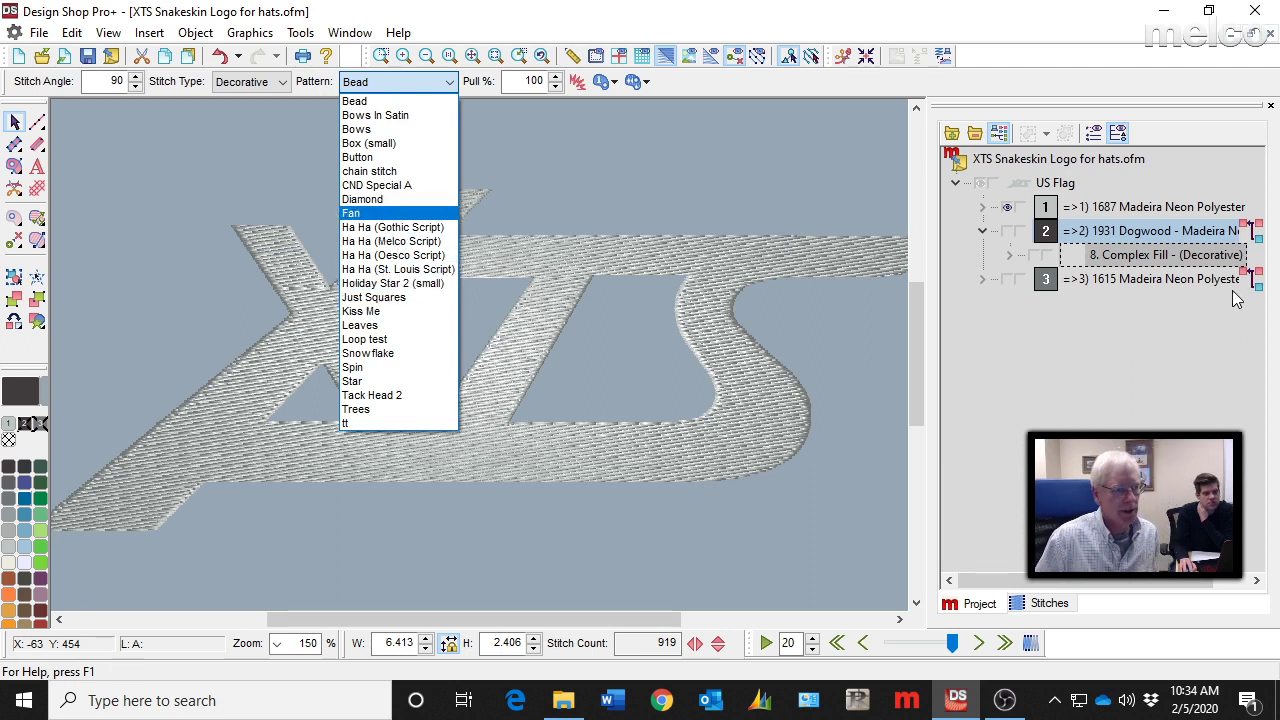
left_click(1008, 240)
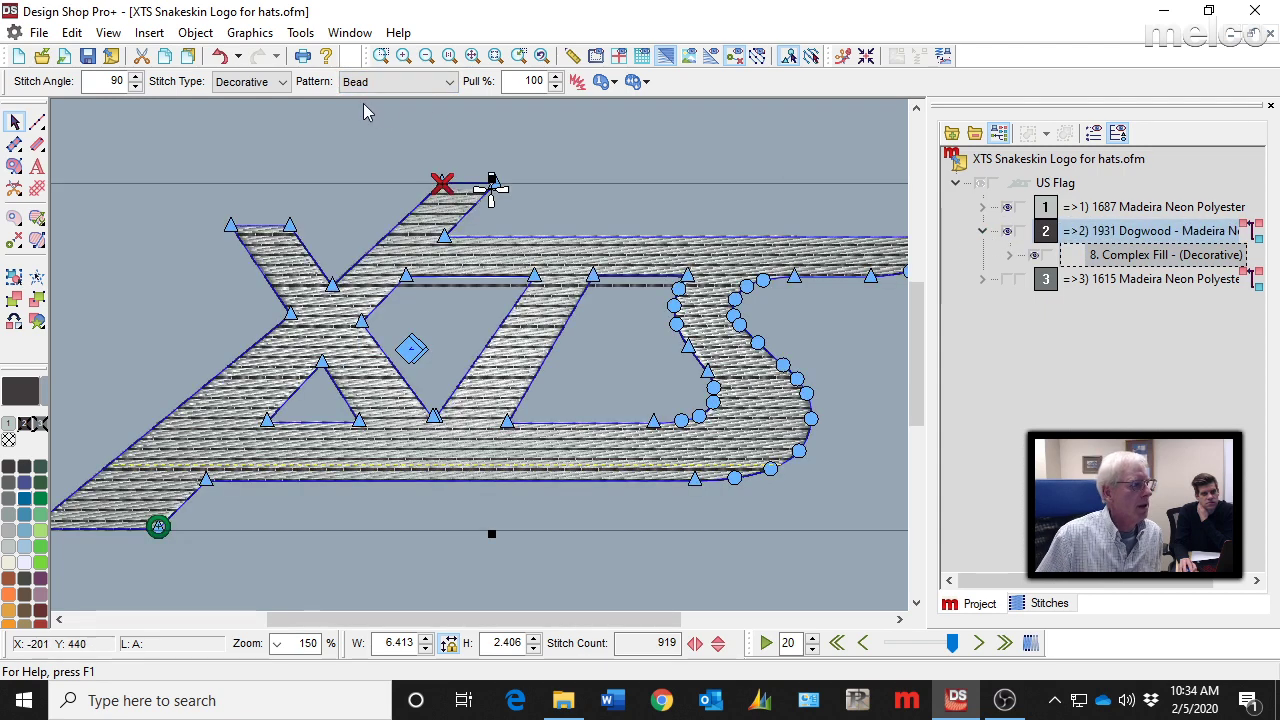
left_click(220, 58)
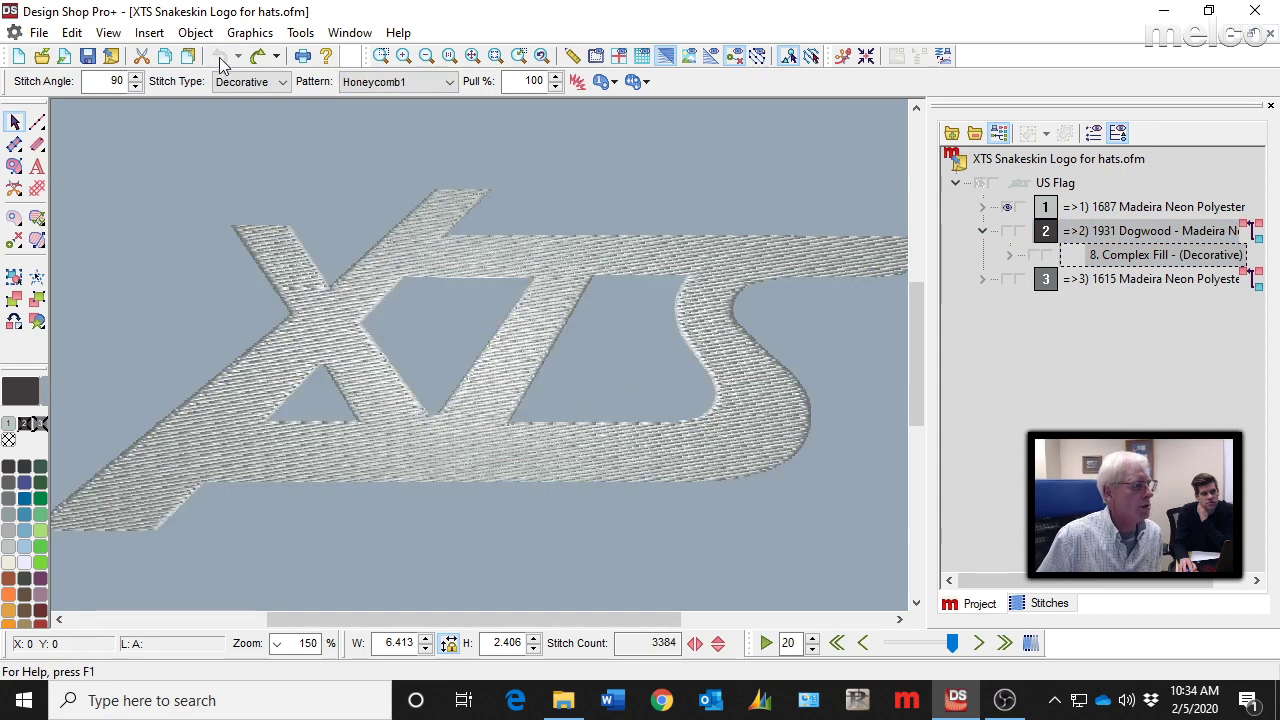
left_click(1009, 244)
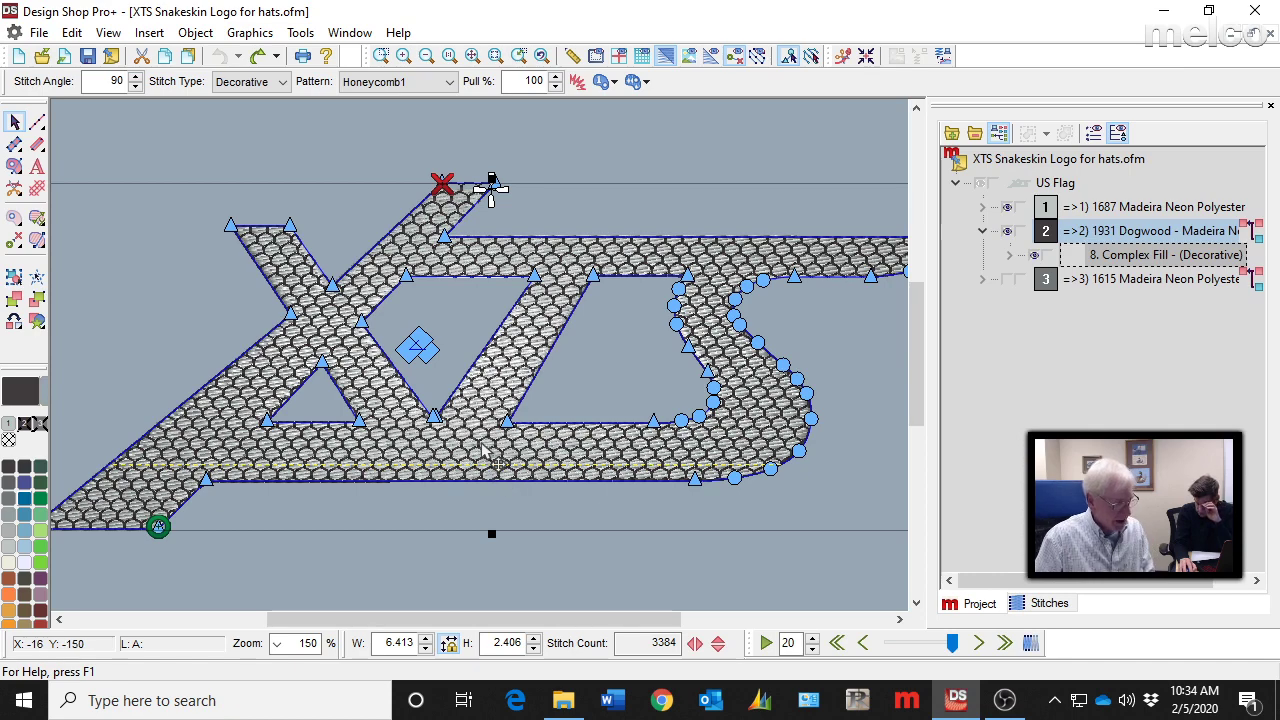
scroll(495, 465, "up", 5)
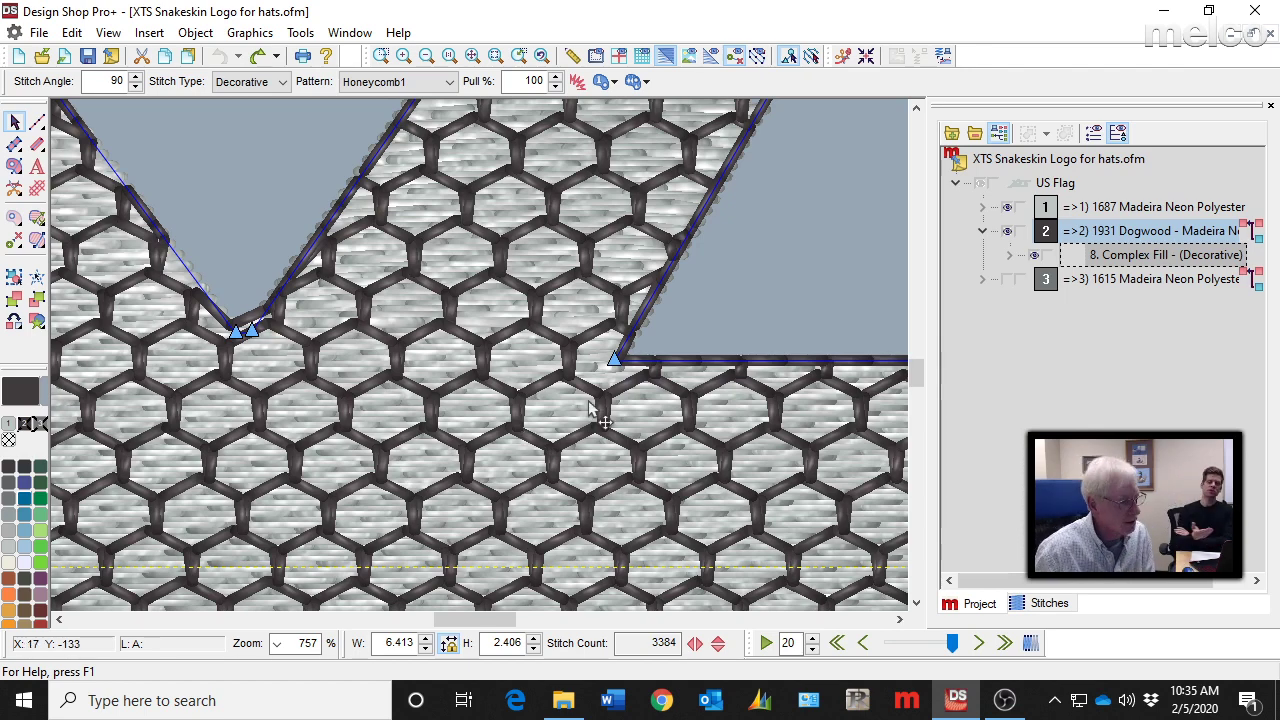
scroll(605, 425, "down", 3)
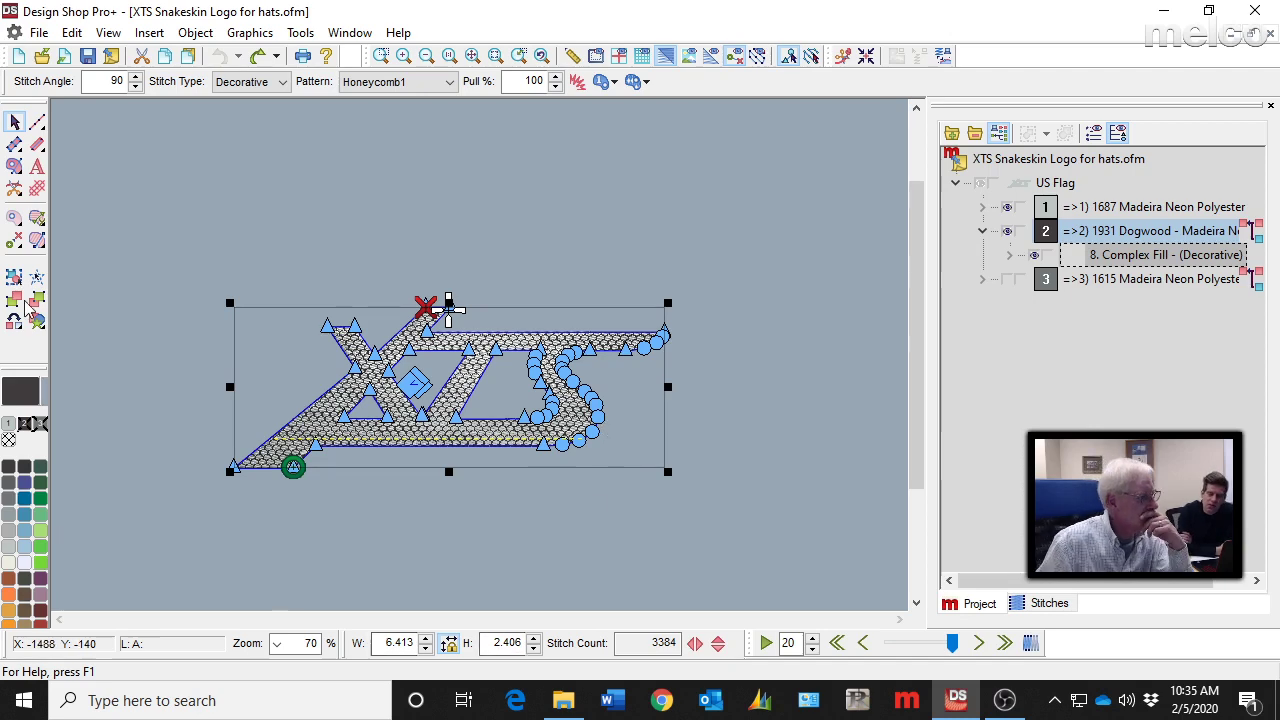
Open the custom library and look over the Custom Designs categories and the Clipboard Shape option without inserting anything
left_click(38, 322)
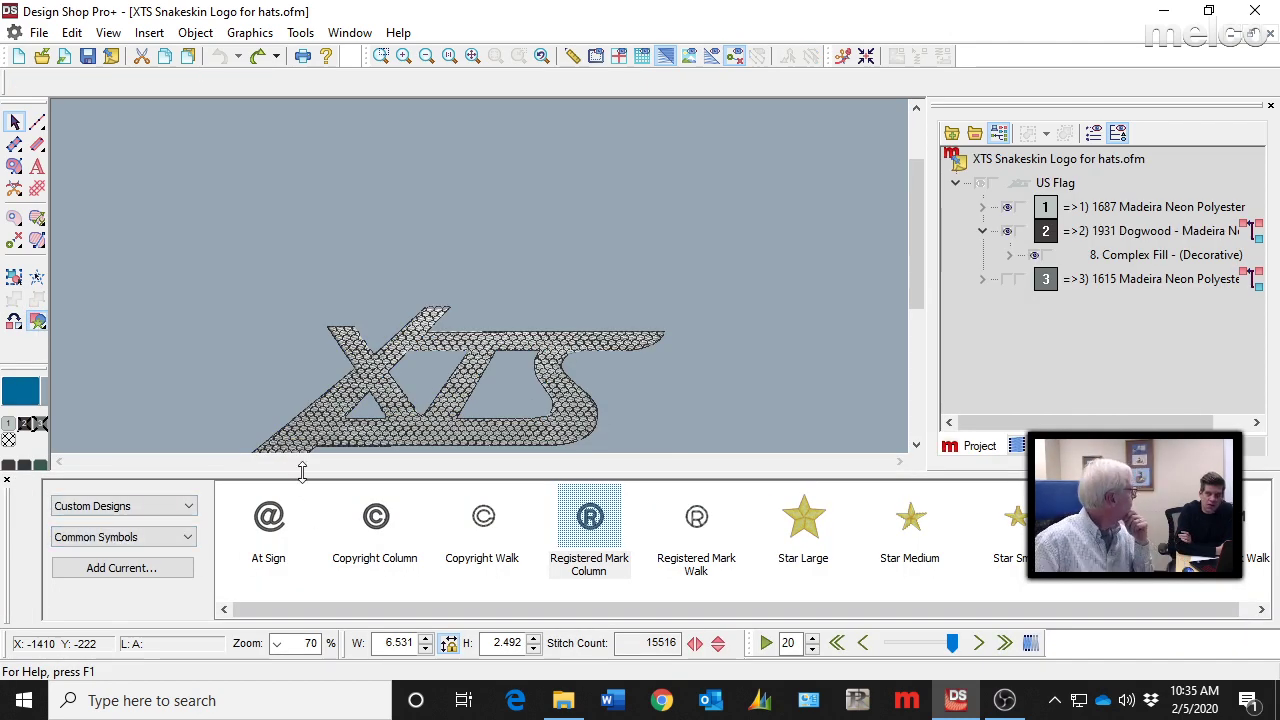
left_click(150, 540)
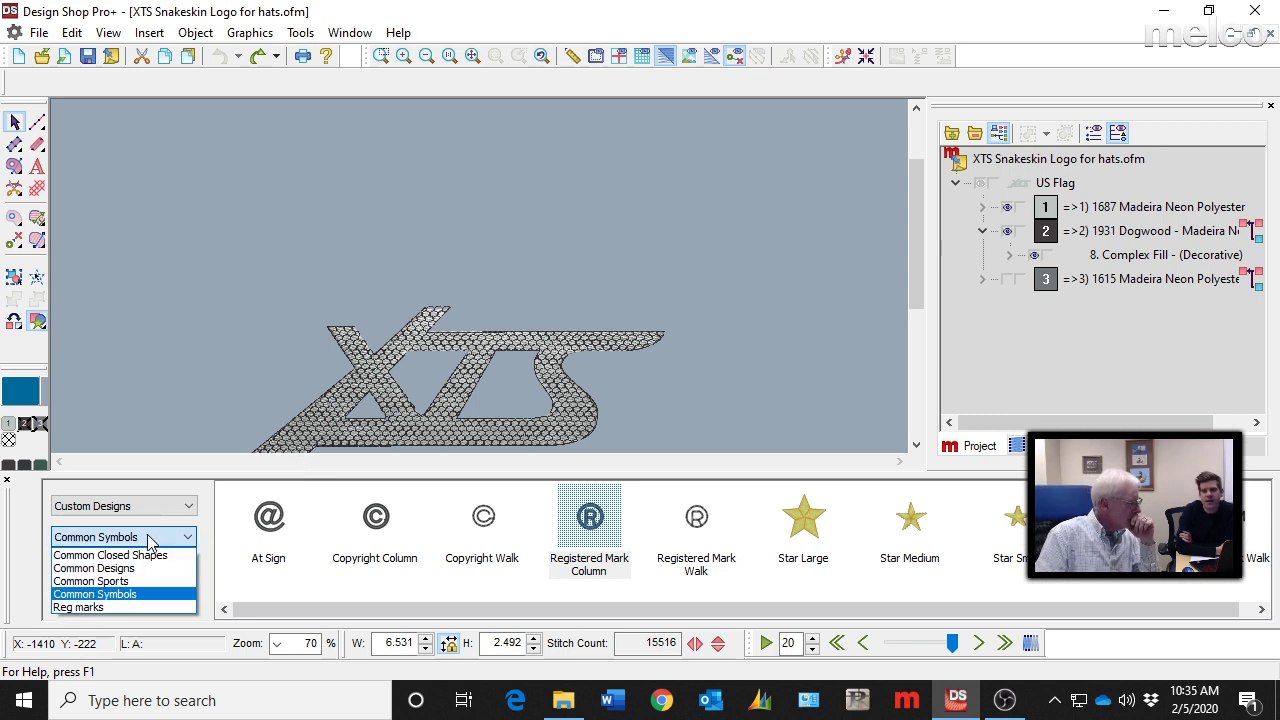
left_click(150, 540)
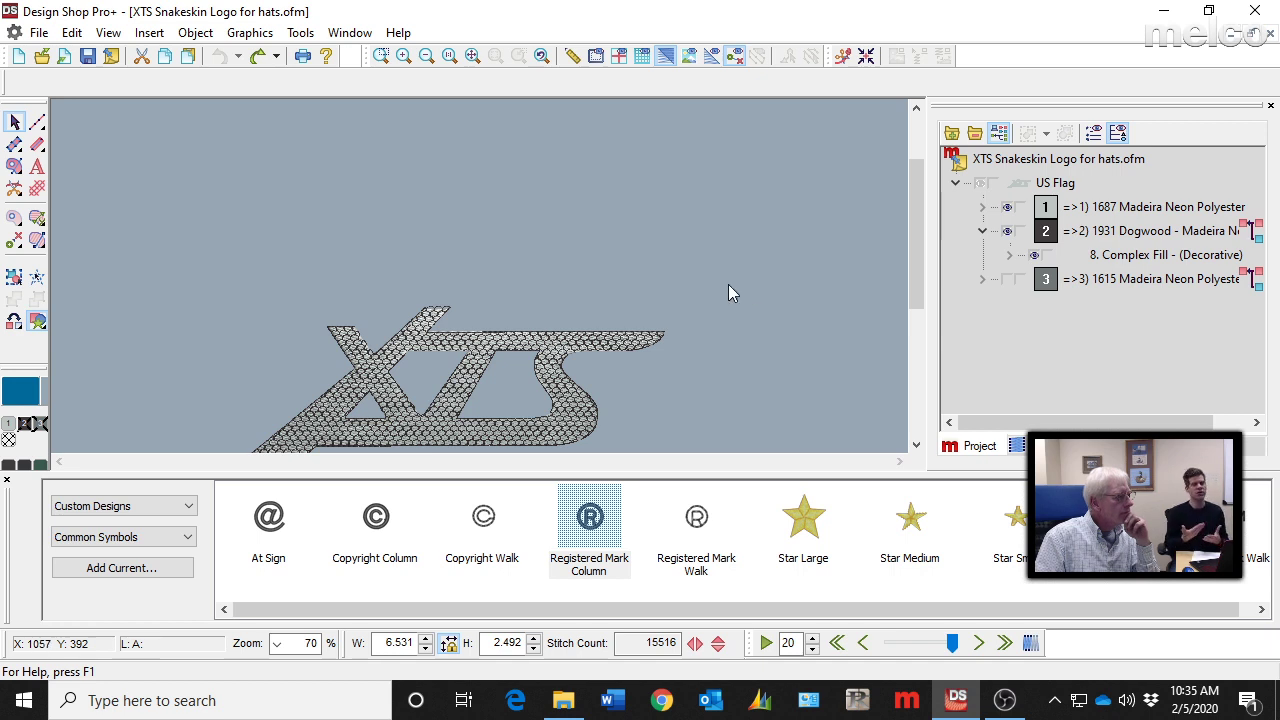
scroll(728, 284, "down", 2)
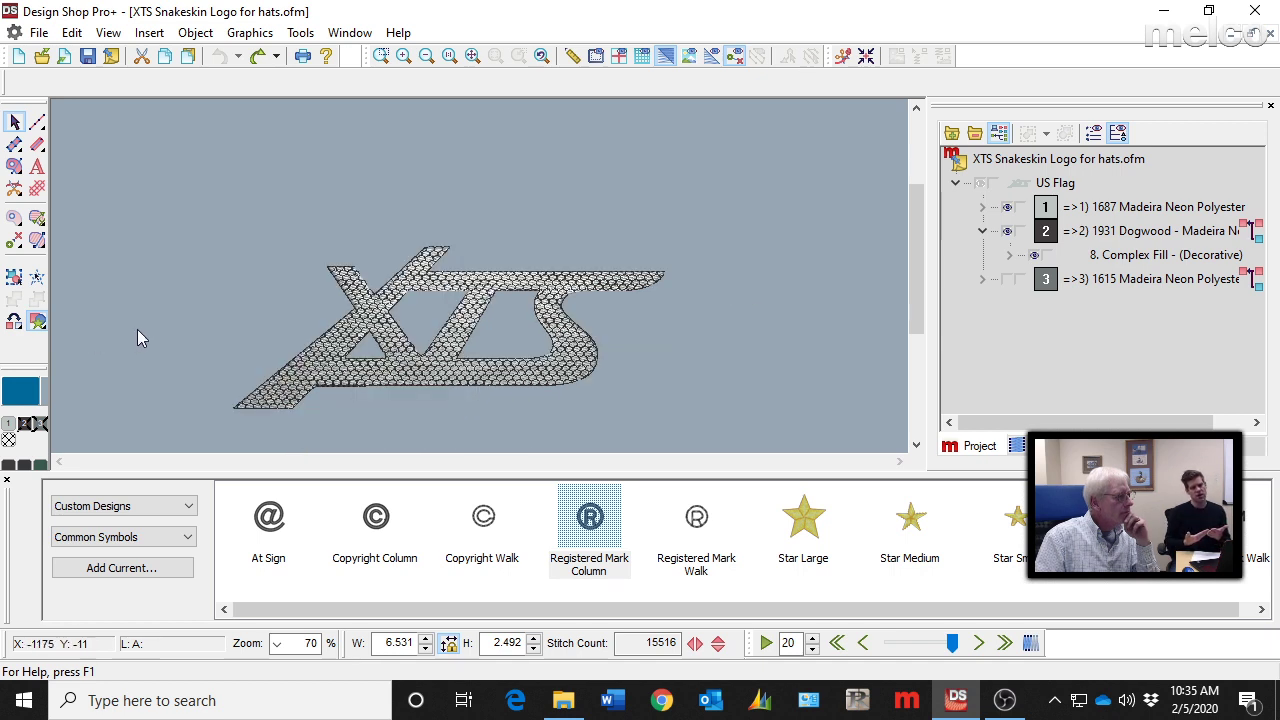
left_click(37, 321)
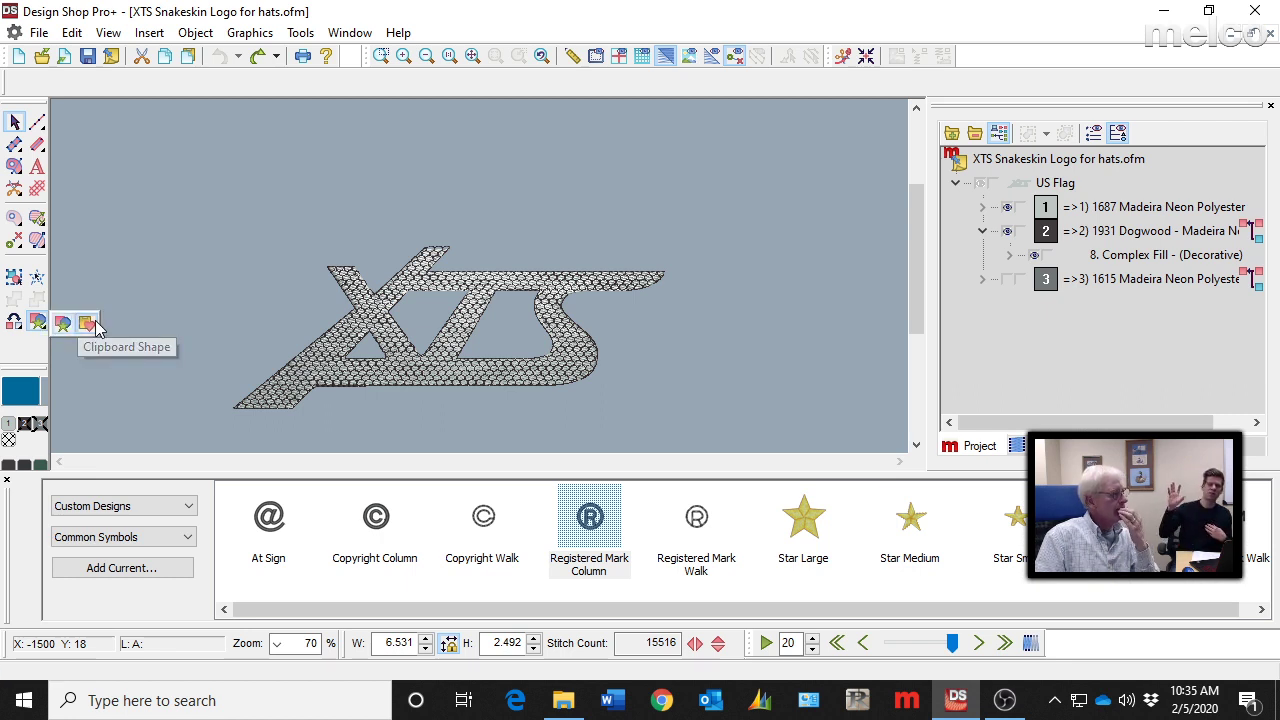
left_click(174, 357)
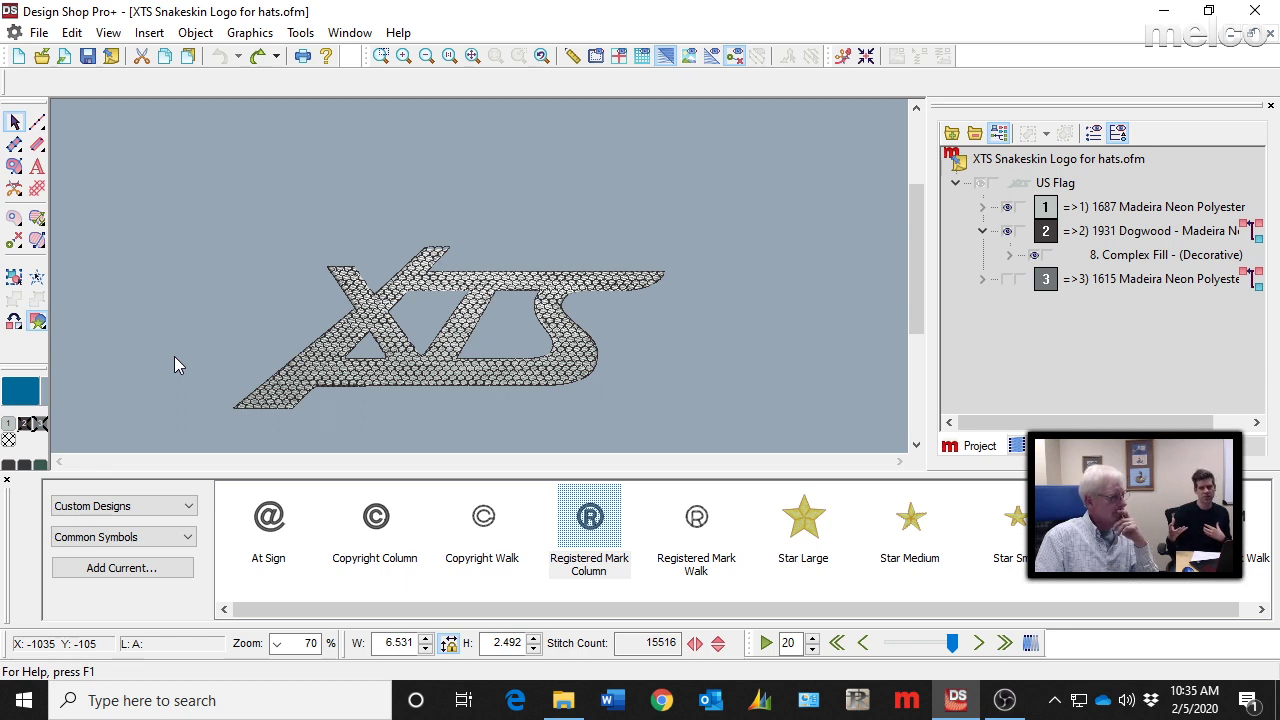